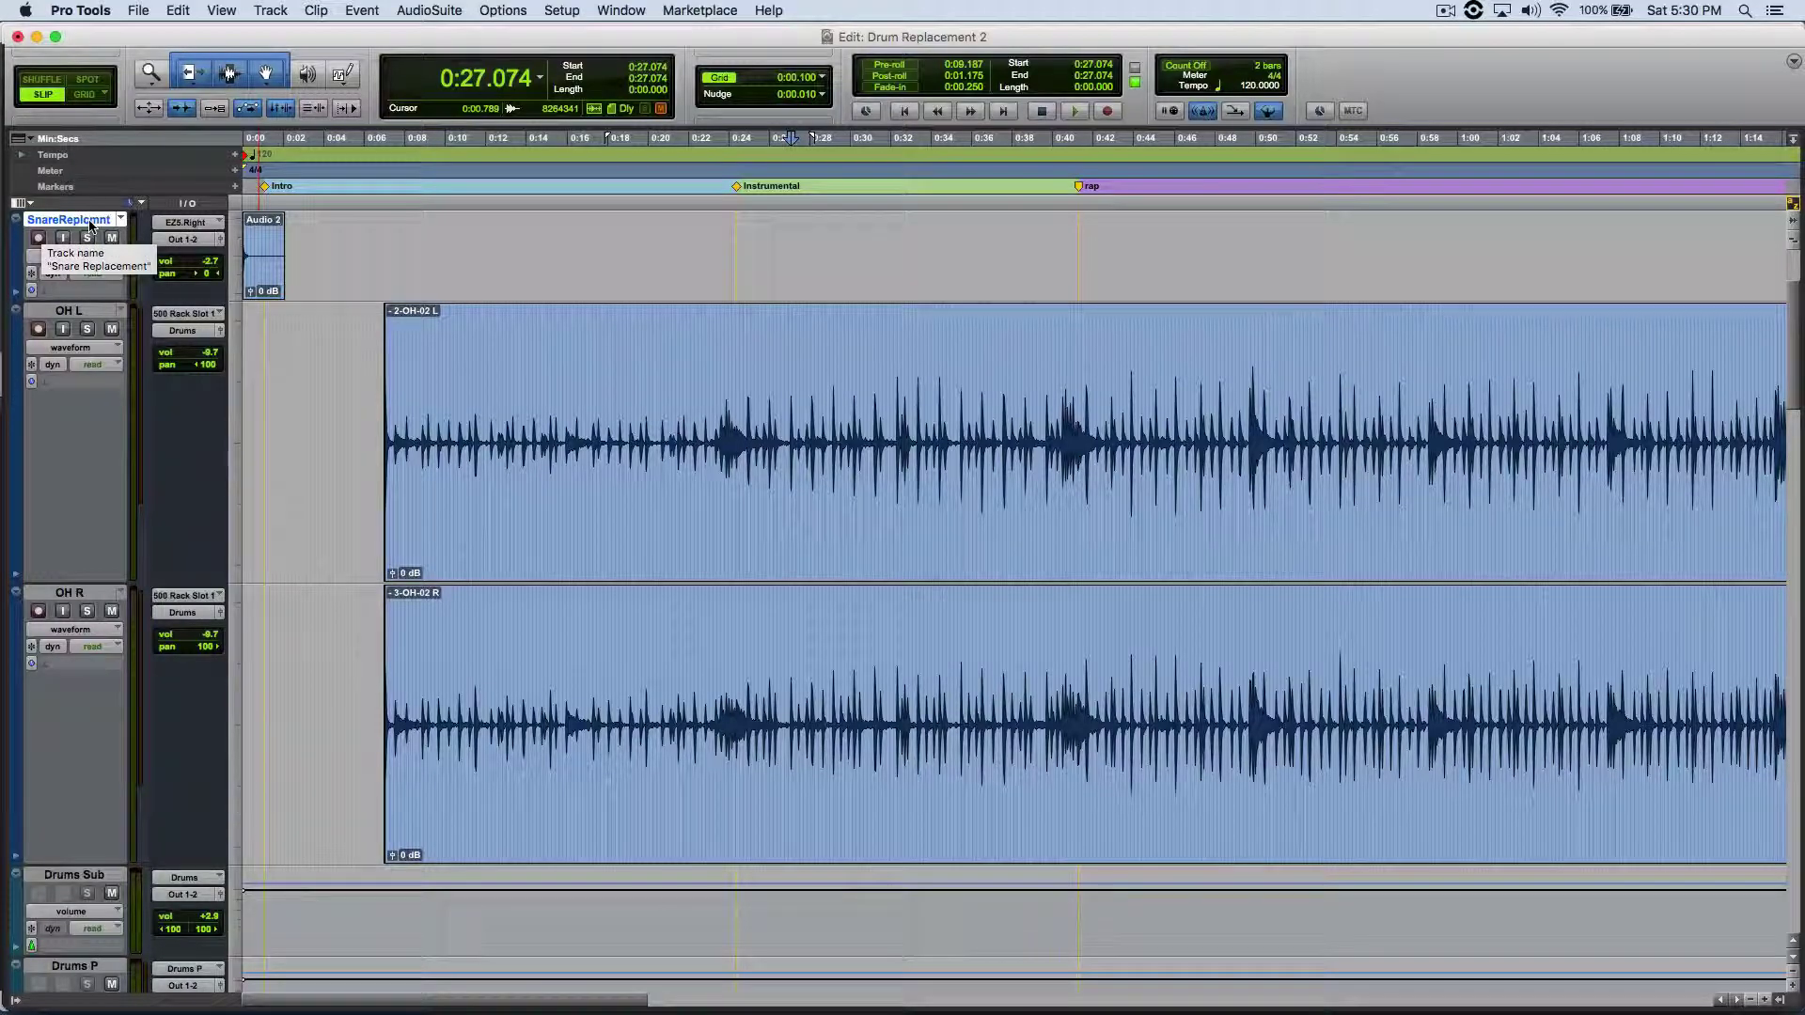
- Select the snare sample clip at the start of the Snare Replacement track and audition it
{"action": "left_click", "coordinate": [268, 272]}
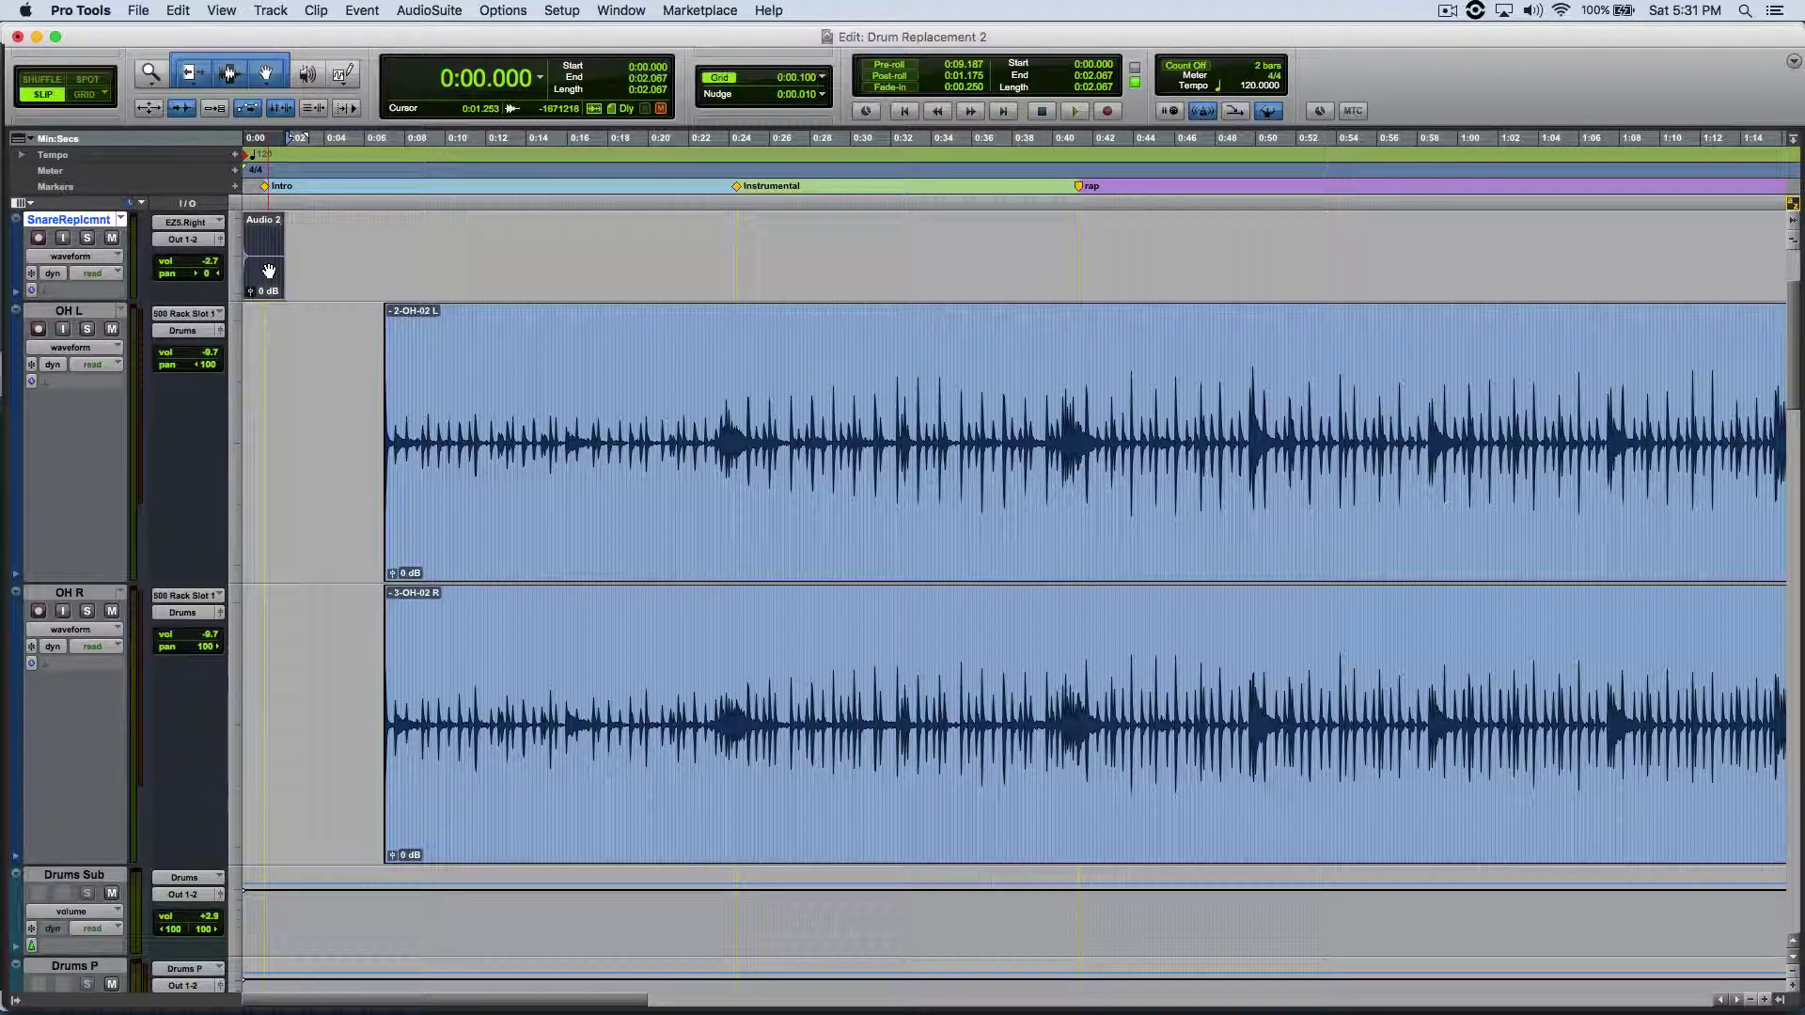
{"action": "key", "text": "space"}
{"action": "key", "text": "space"}
{"action": "key", "text": "space"}
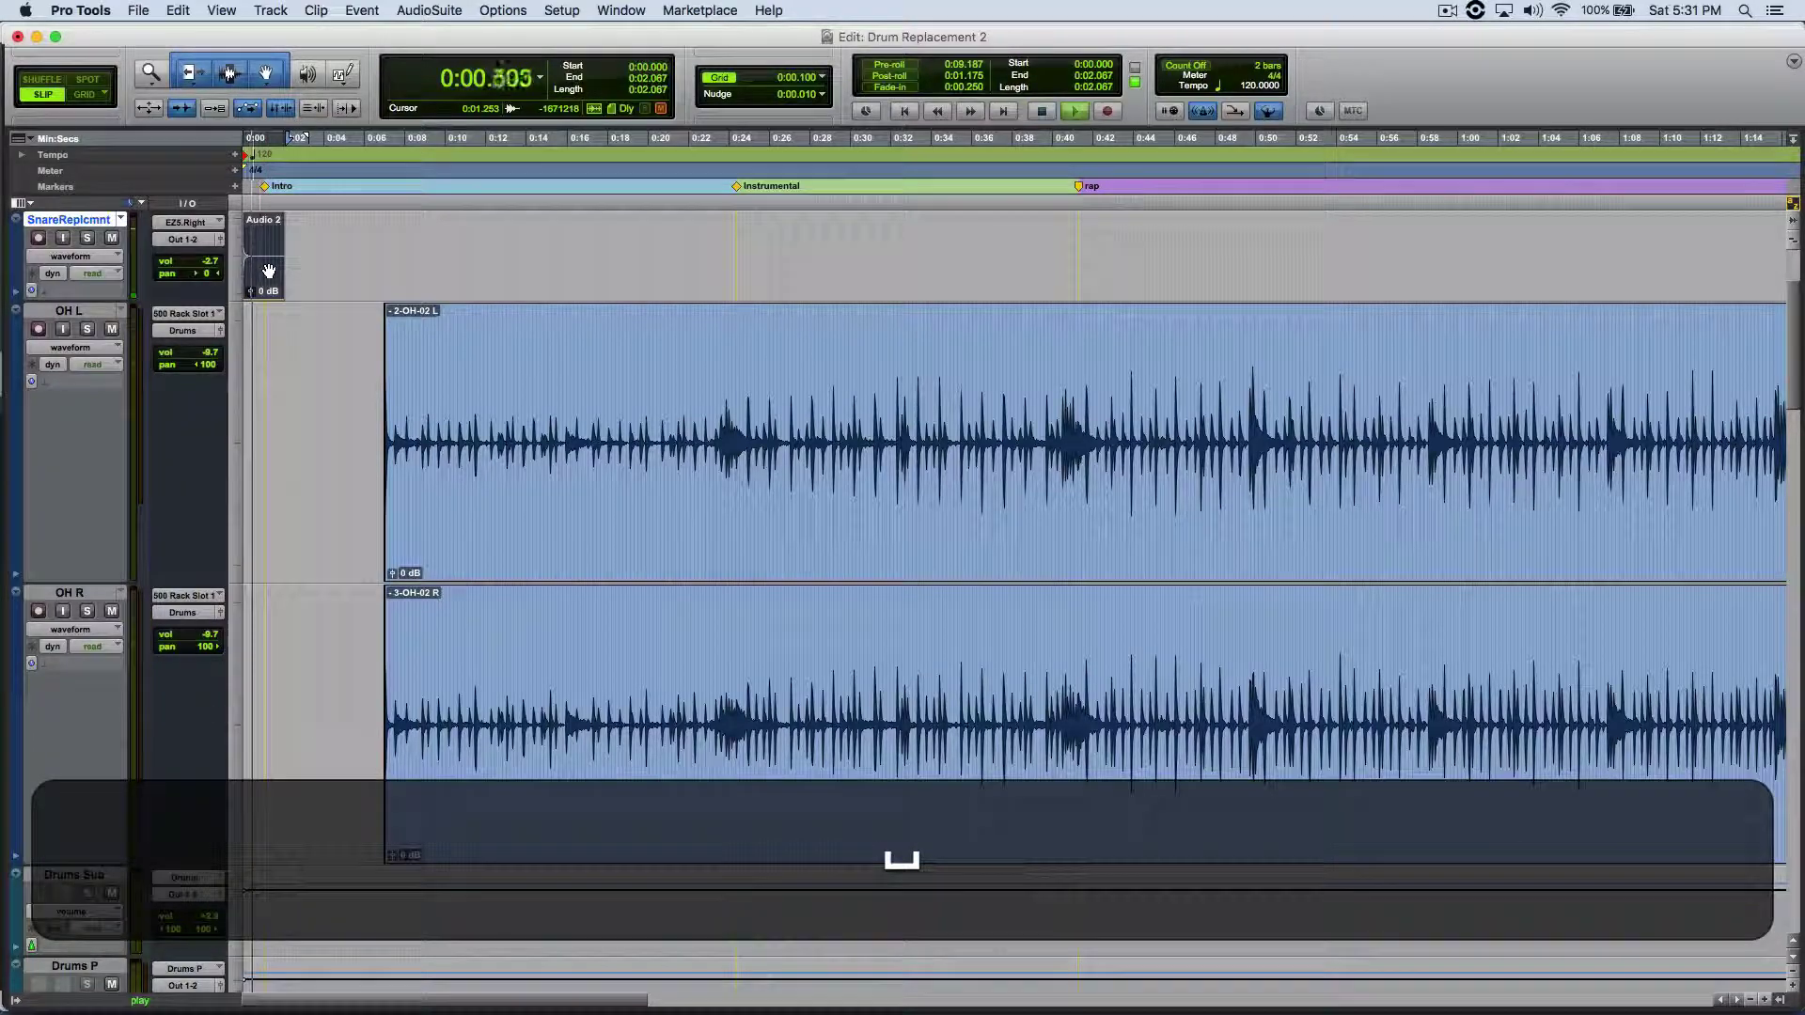
{"action": "key", "text": "space"}
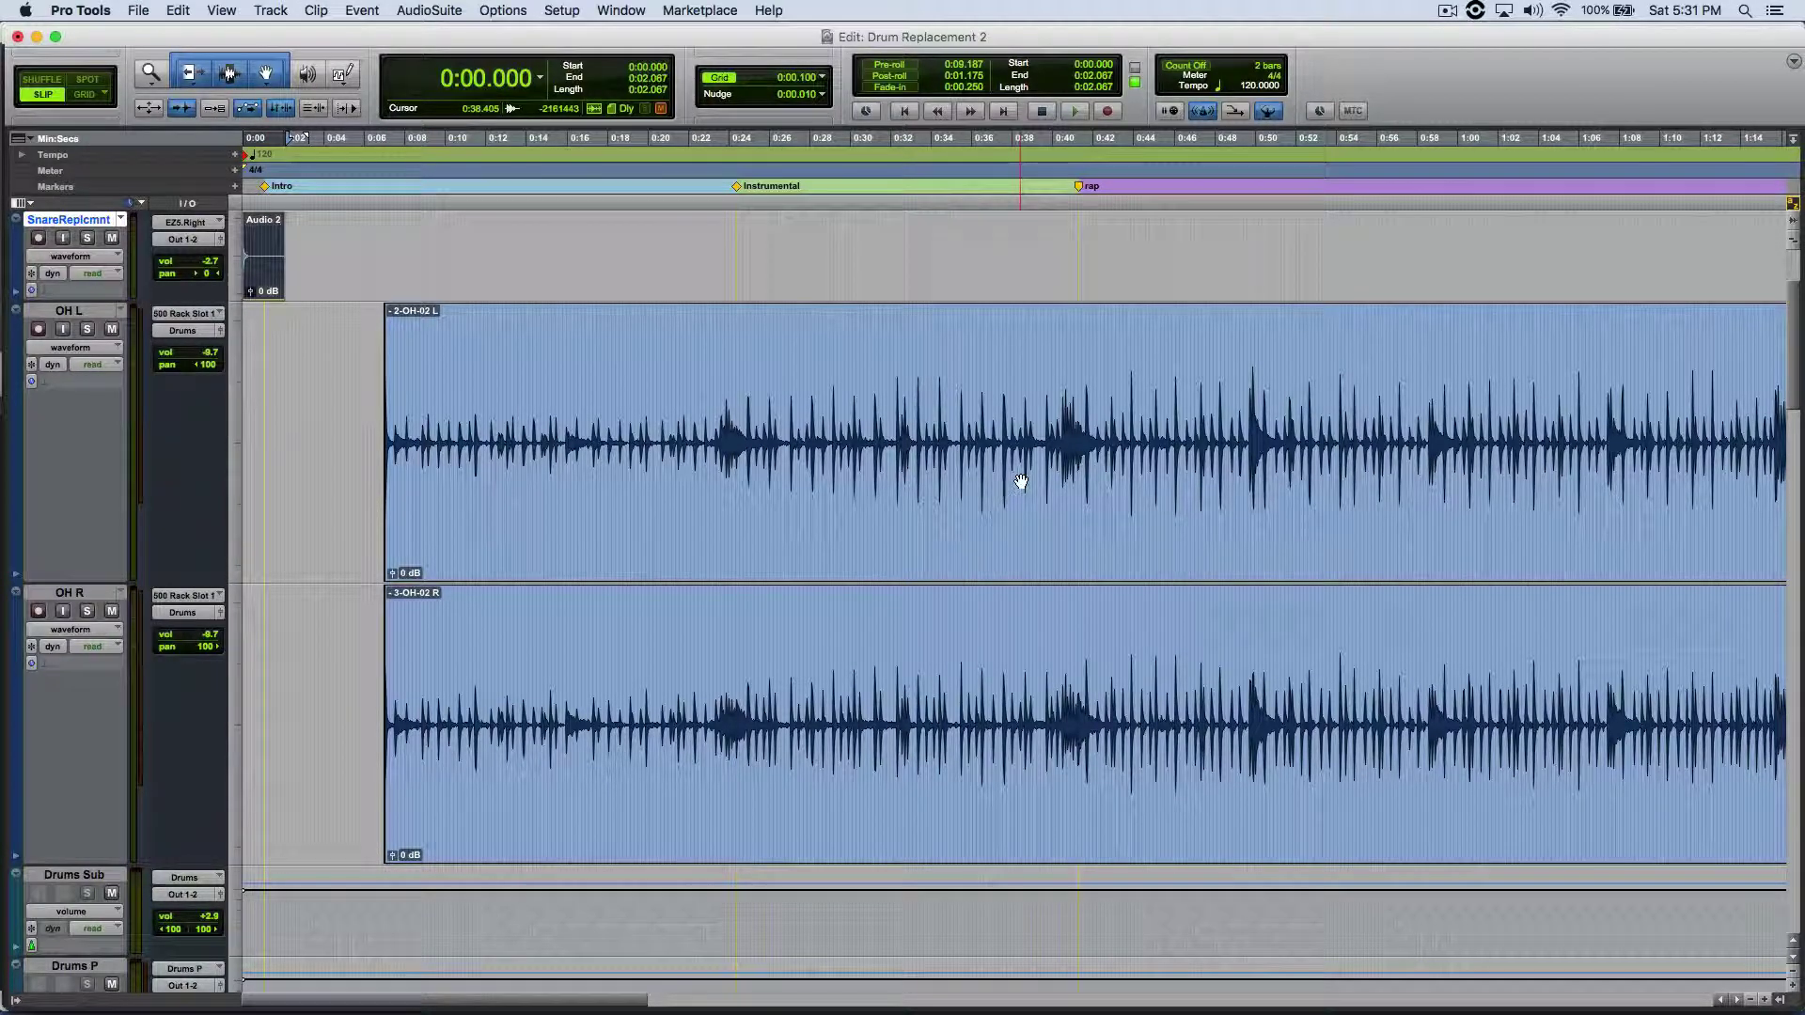
{"action": "key", "text": "space"}
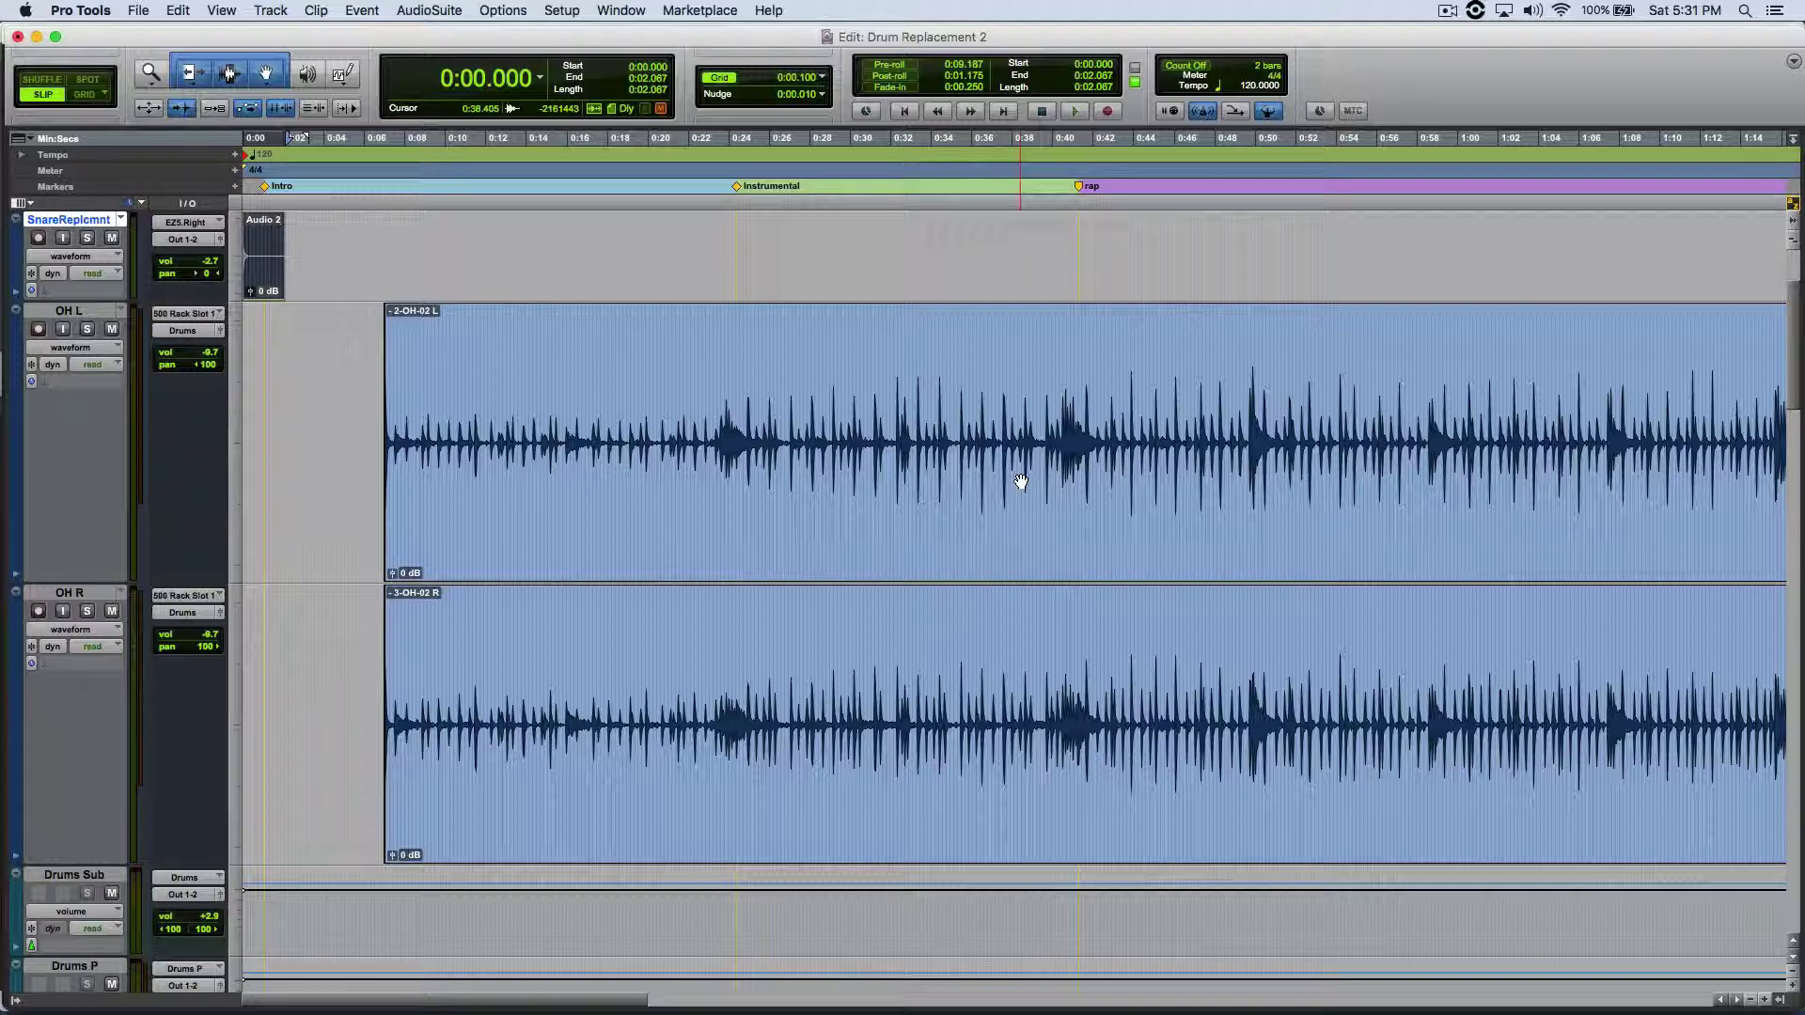
- Set the Snare Replacement track's height to jumbo and copy its selected snare sample clip
{"action": "left_click", "coordinate": [21, 223]}
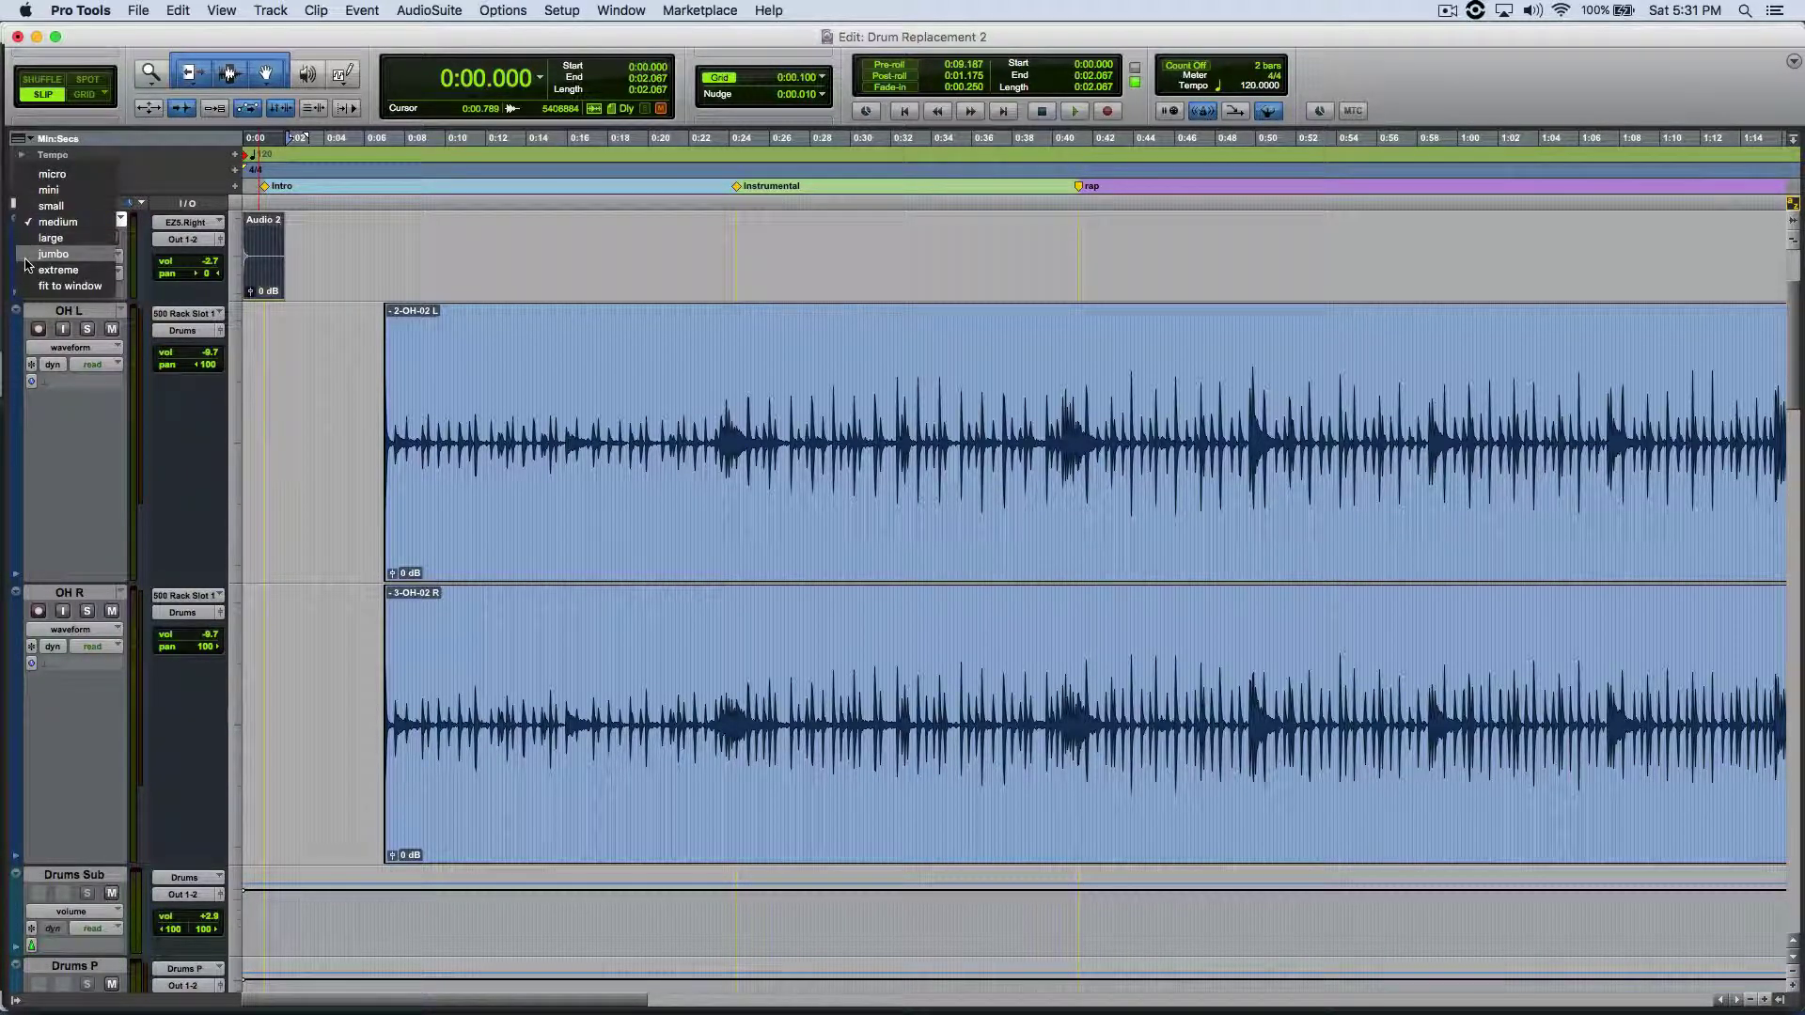
{"action": "left_click", "coordinate": [25, 260]}
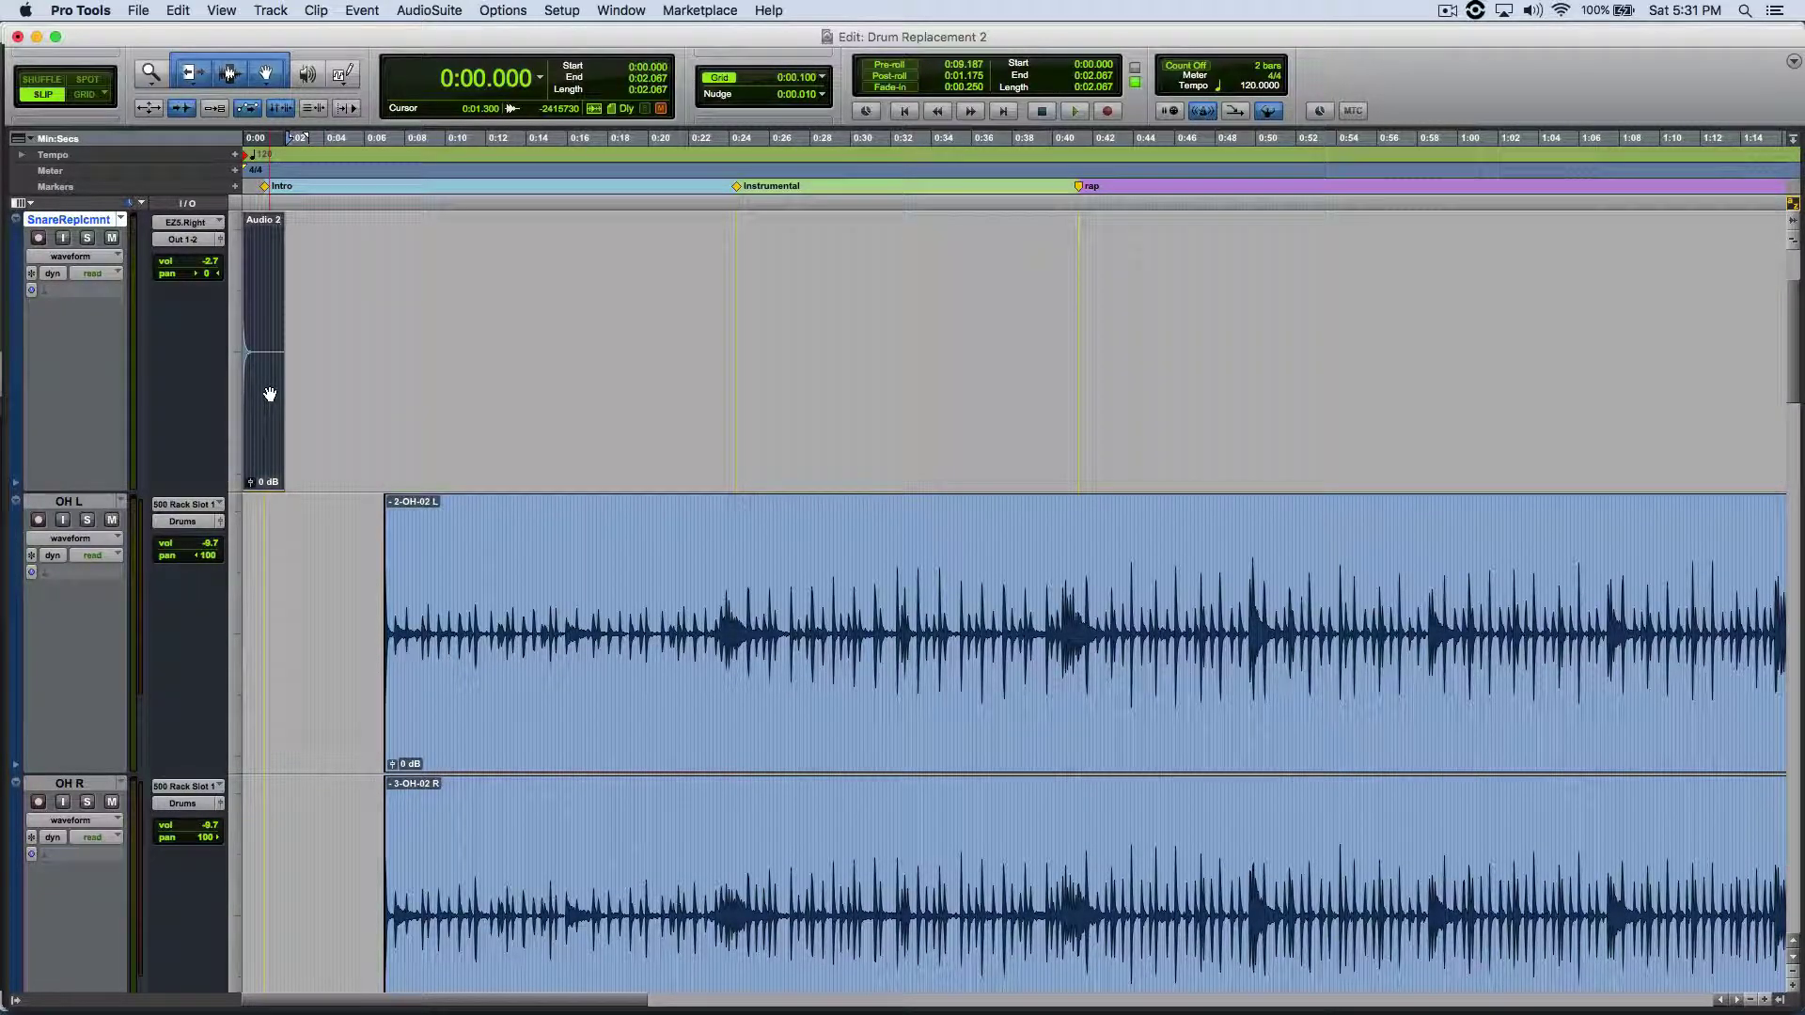
{"action": "key", "text": "super+c"}
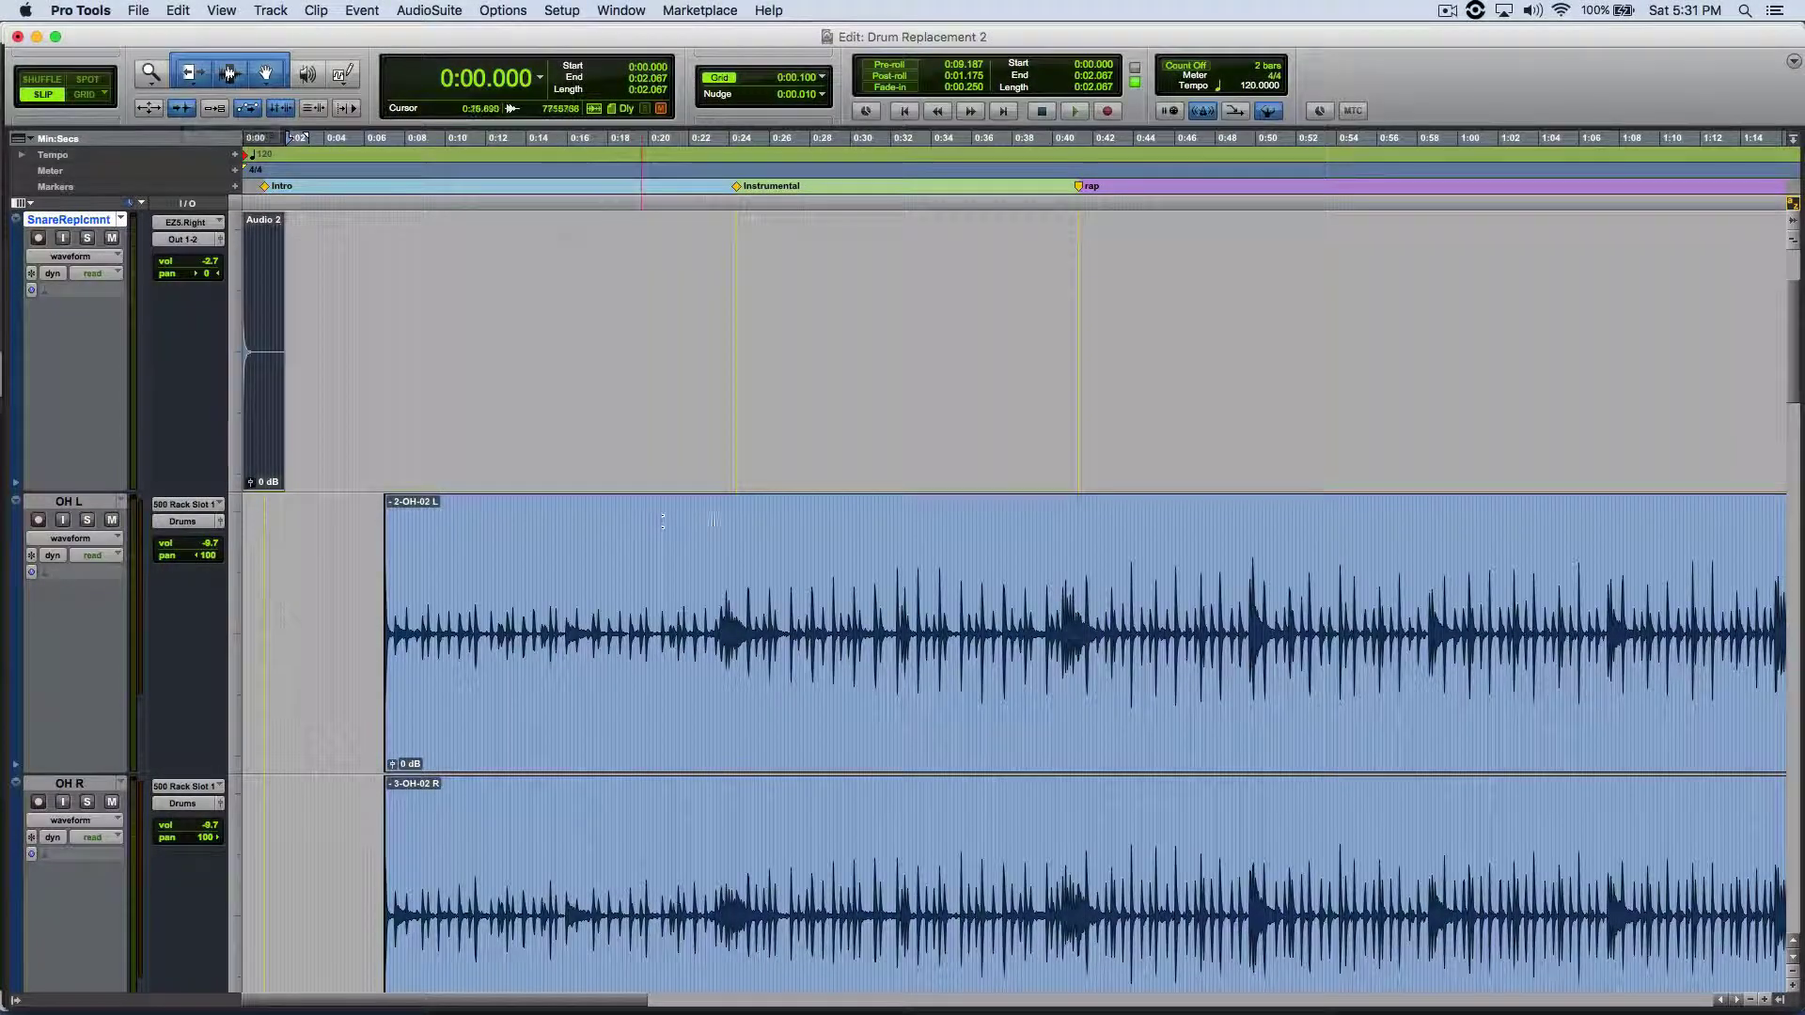
- Solo the OH L and OH R tracks and audition the overheads from 0:27.817
{"action": "left_click", "coordinate": [806, 517]}
{"action": "key", "text": "t"}
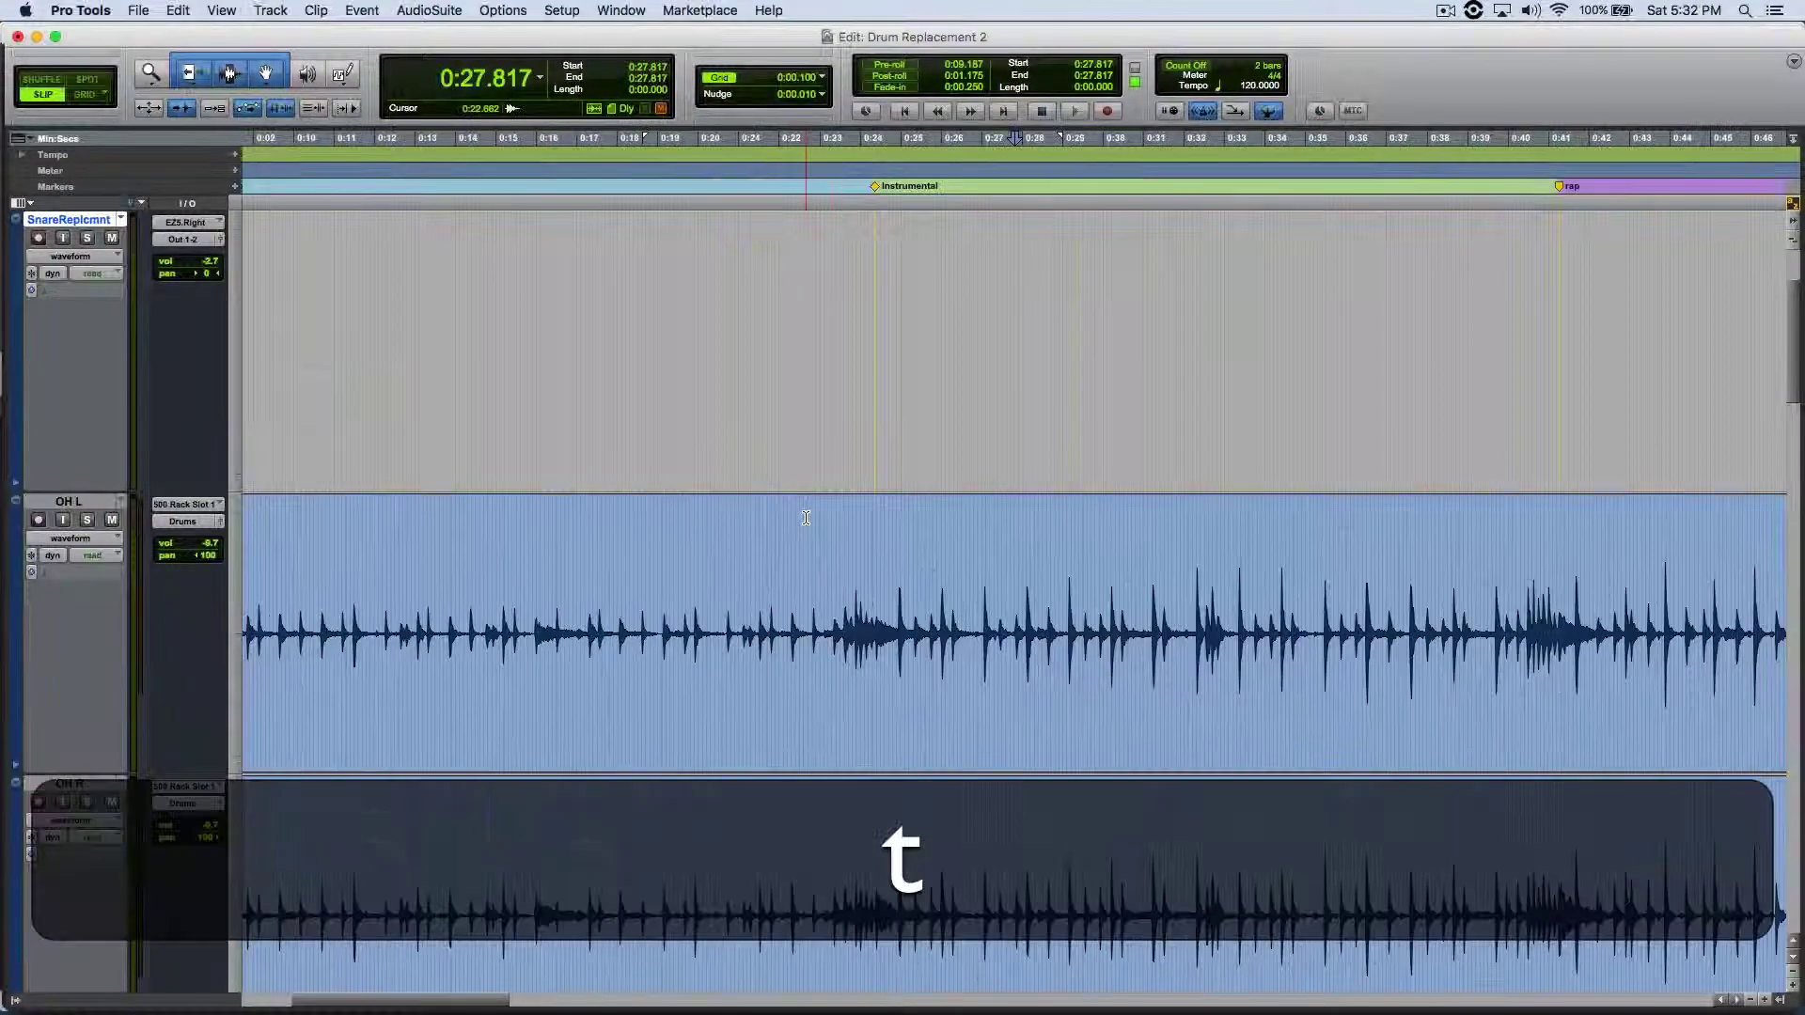
{"action": "key", "text": "t"}
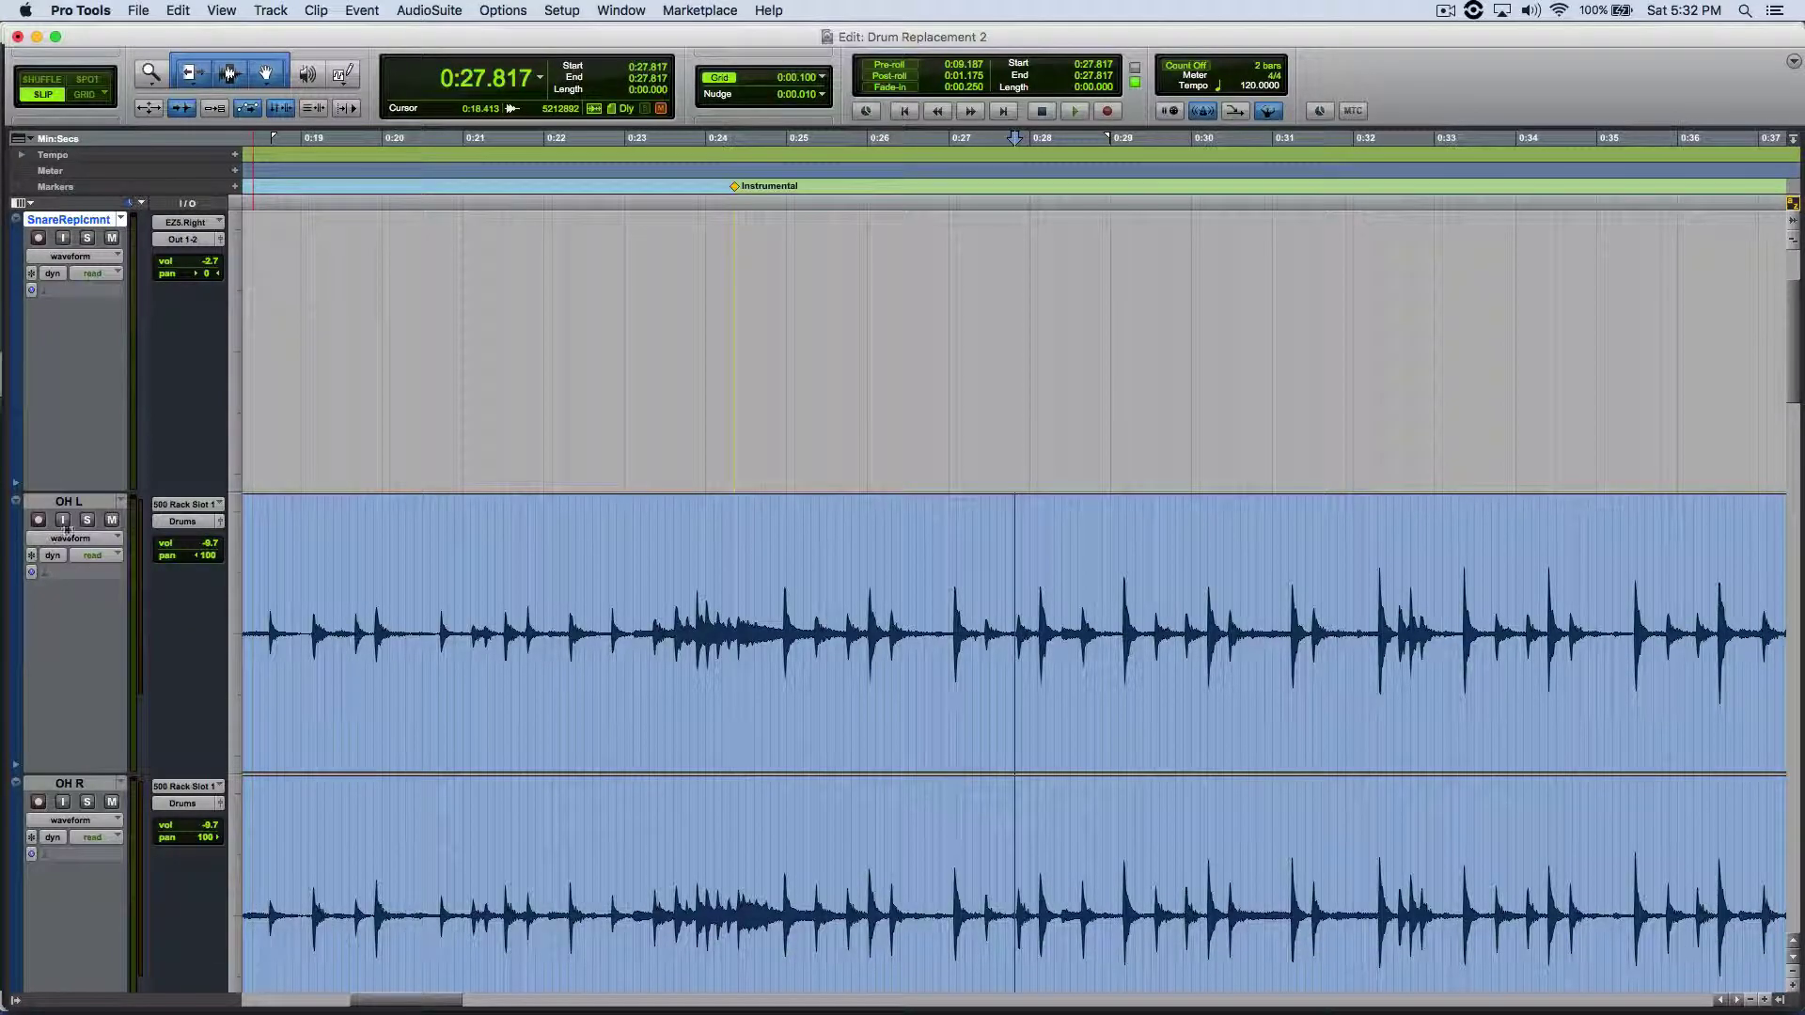
{"action": "left_click", "coordinate": [86, 520]}
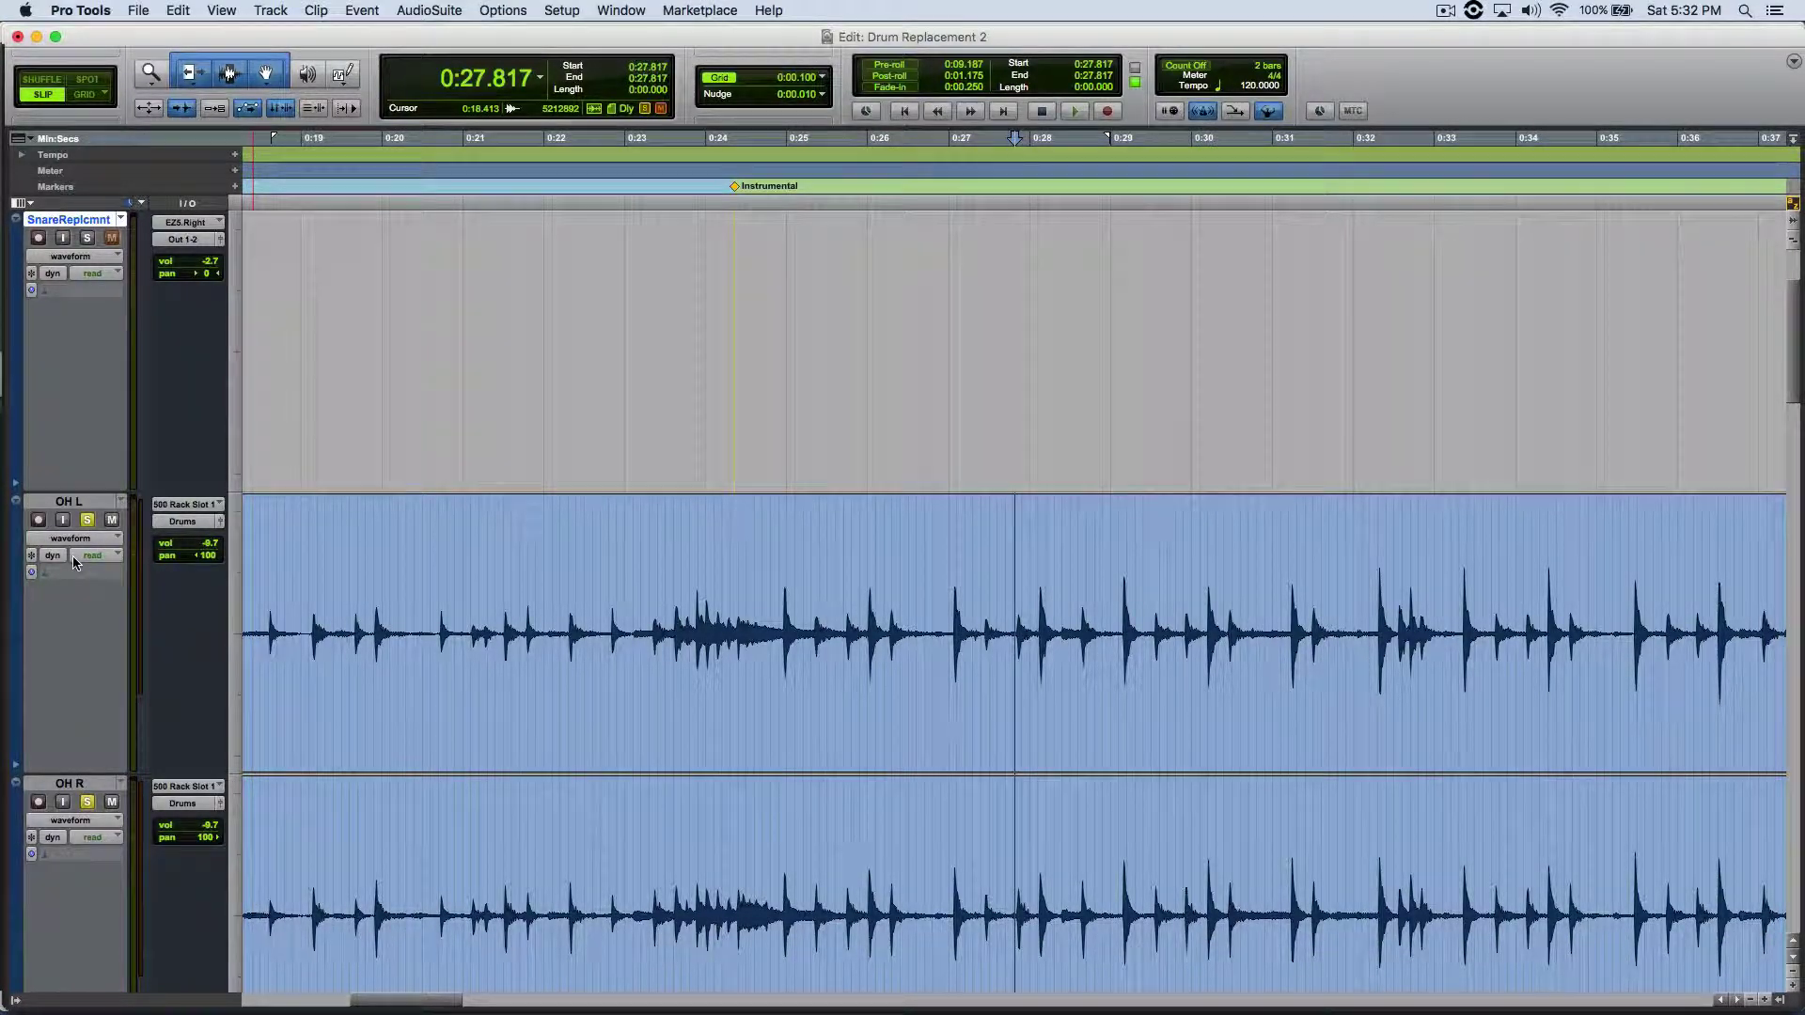
{"action": "key", "text": "space"}
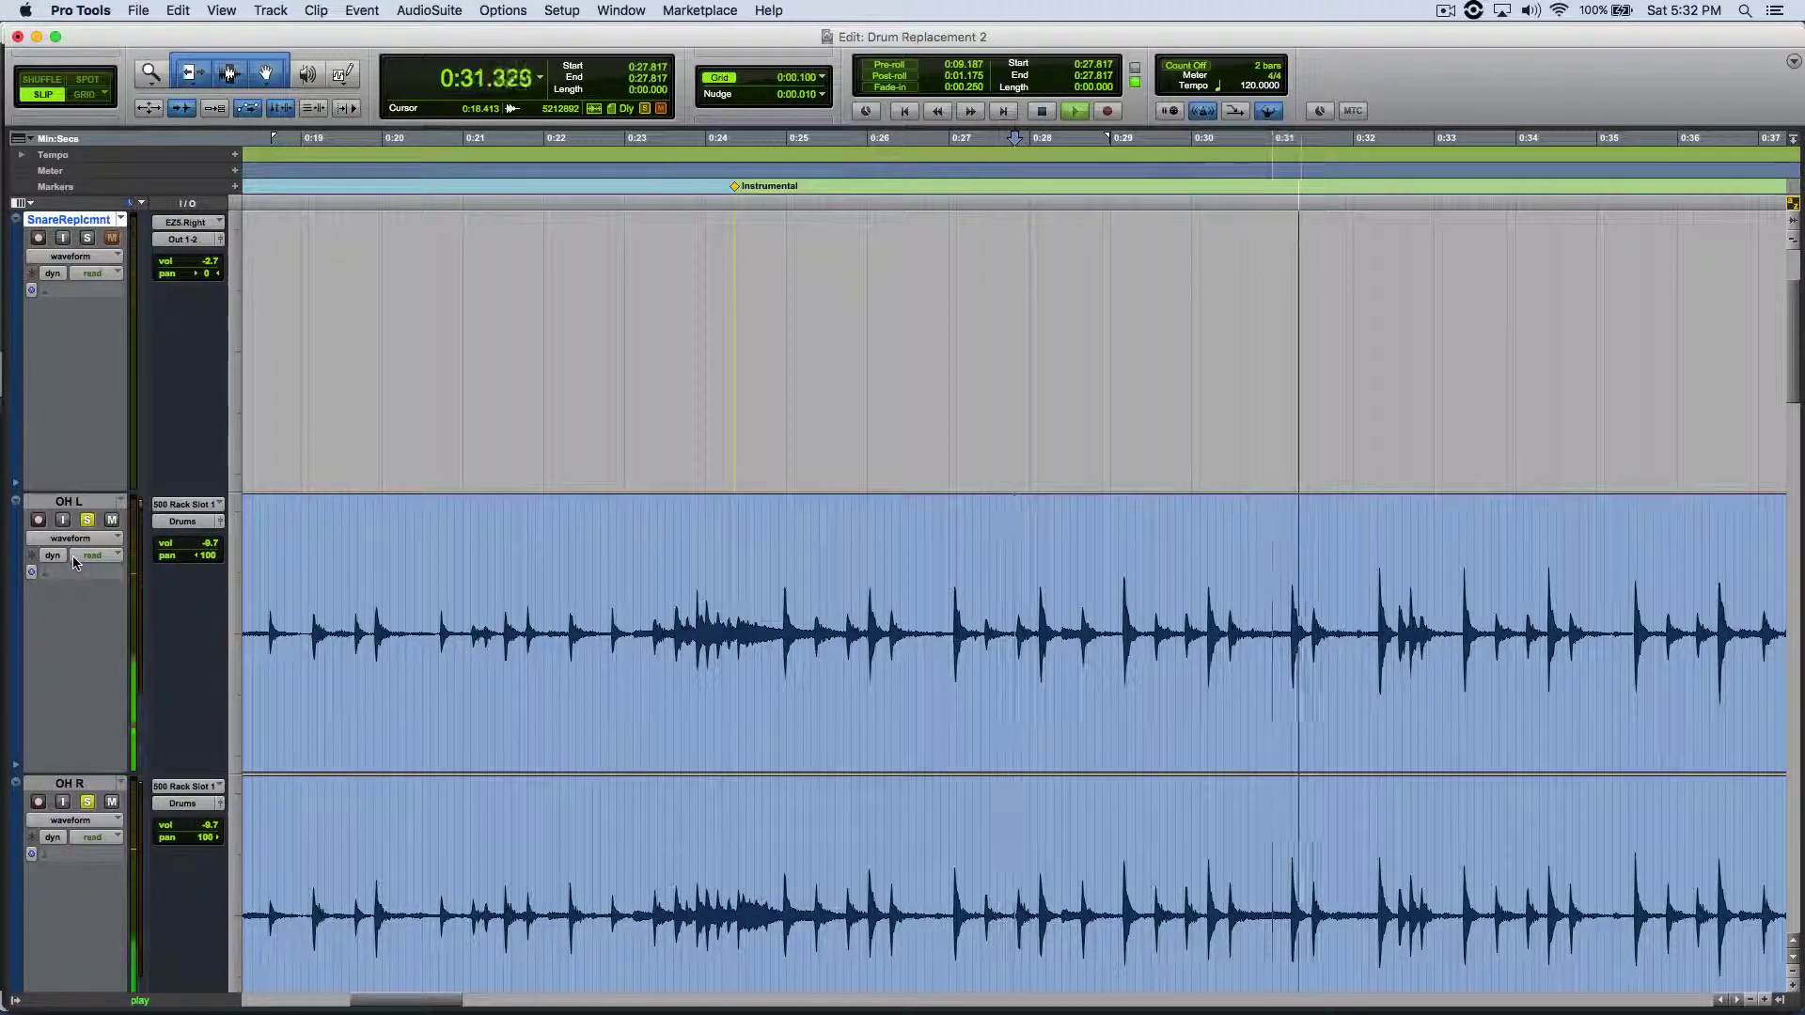
{"action": "key", "text": "space"}
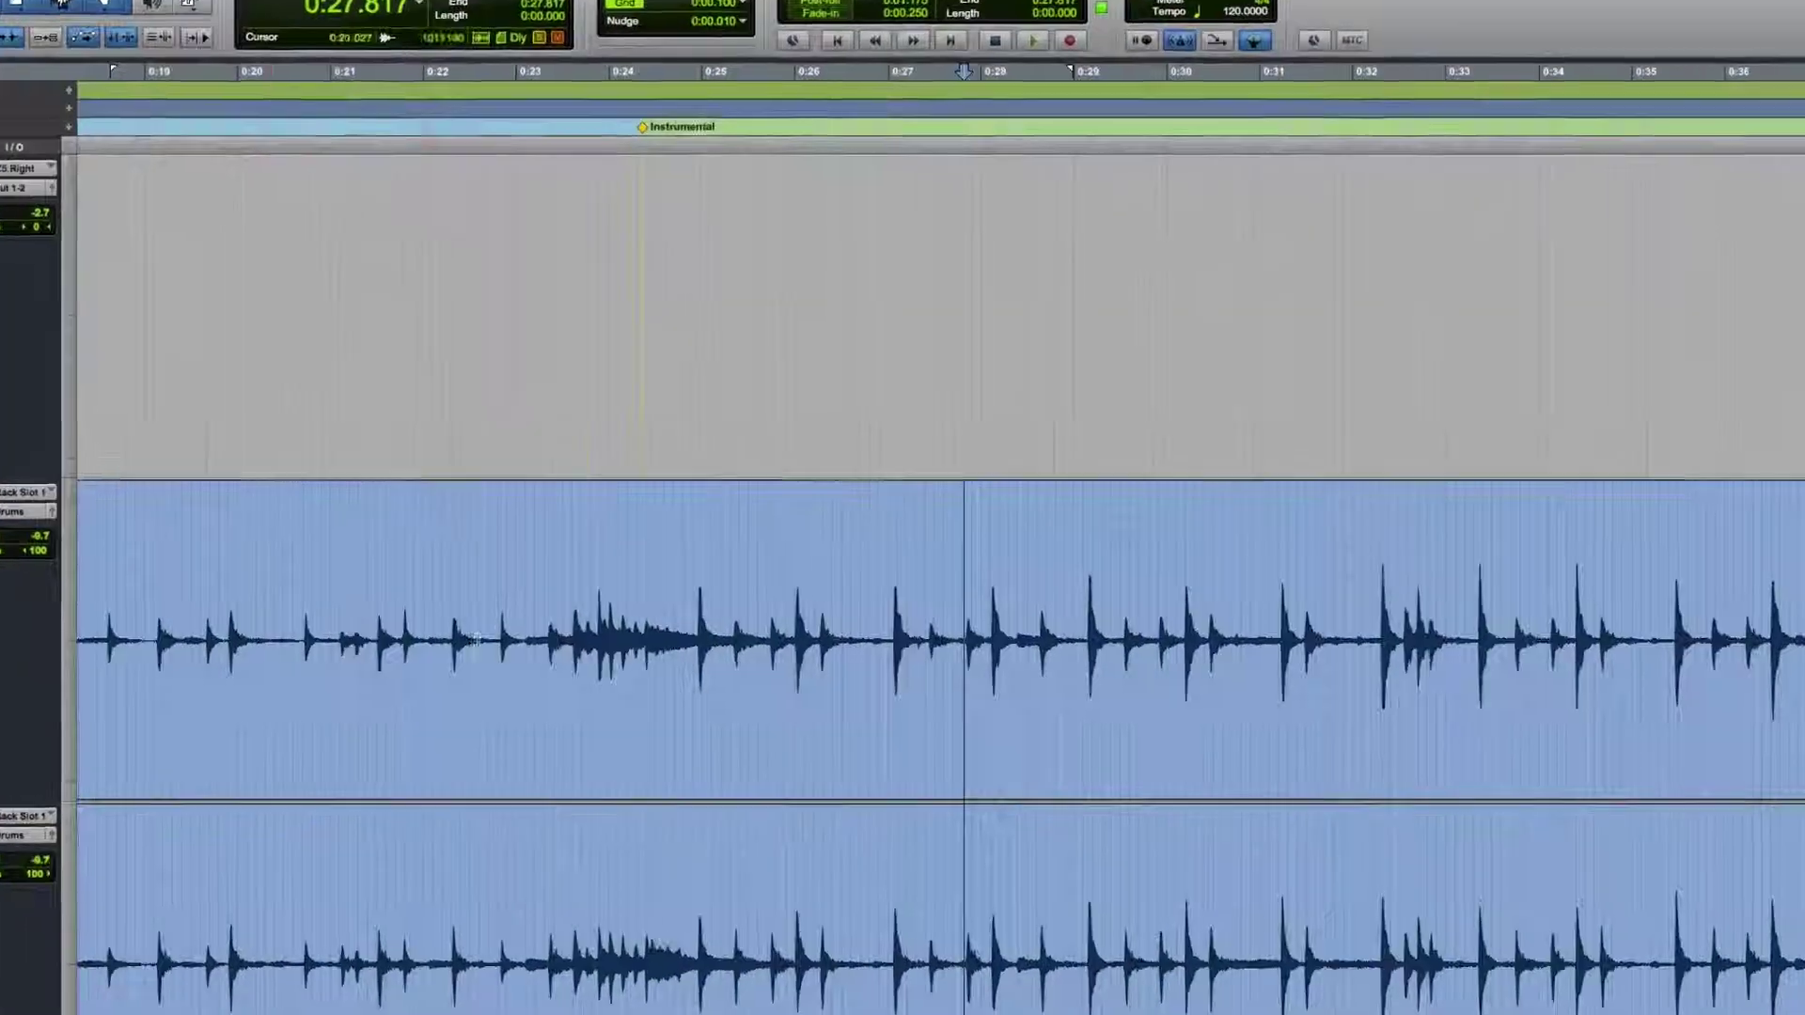
- Locate the overhead snare transient at 0:27.074 and paste the copied sample there on the Snare Replacement track
{"action": "left_click", "coordinate": [948, 607]}
{"action": "left_click", "coordinate": [860, 578]}
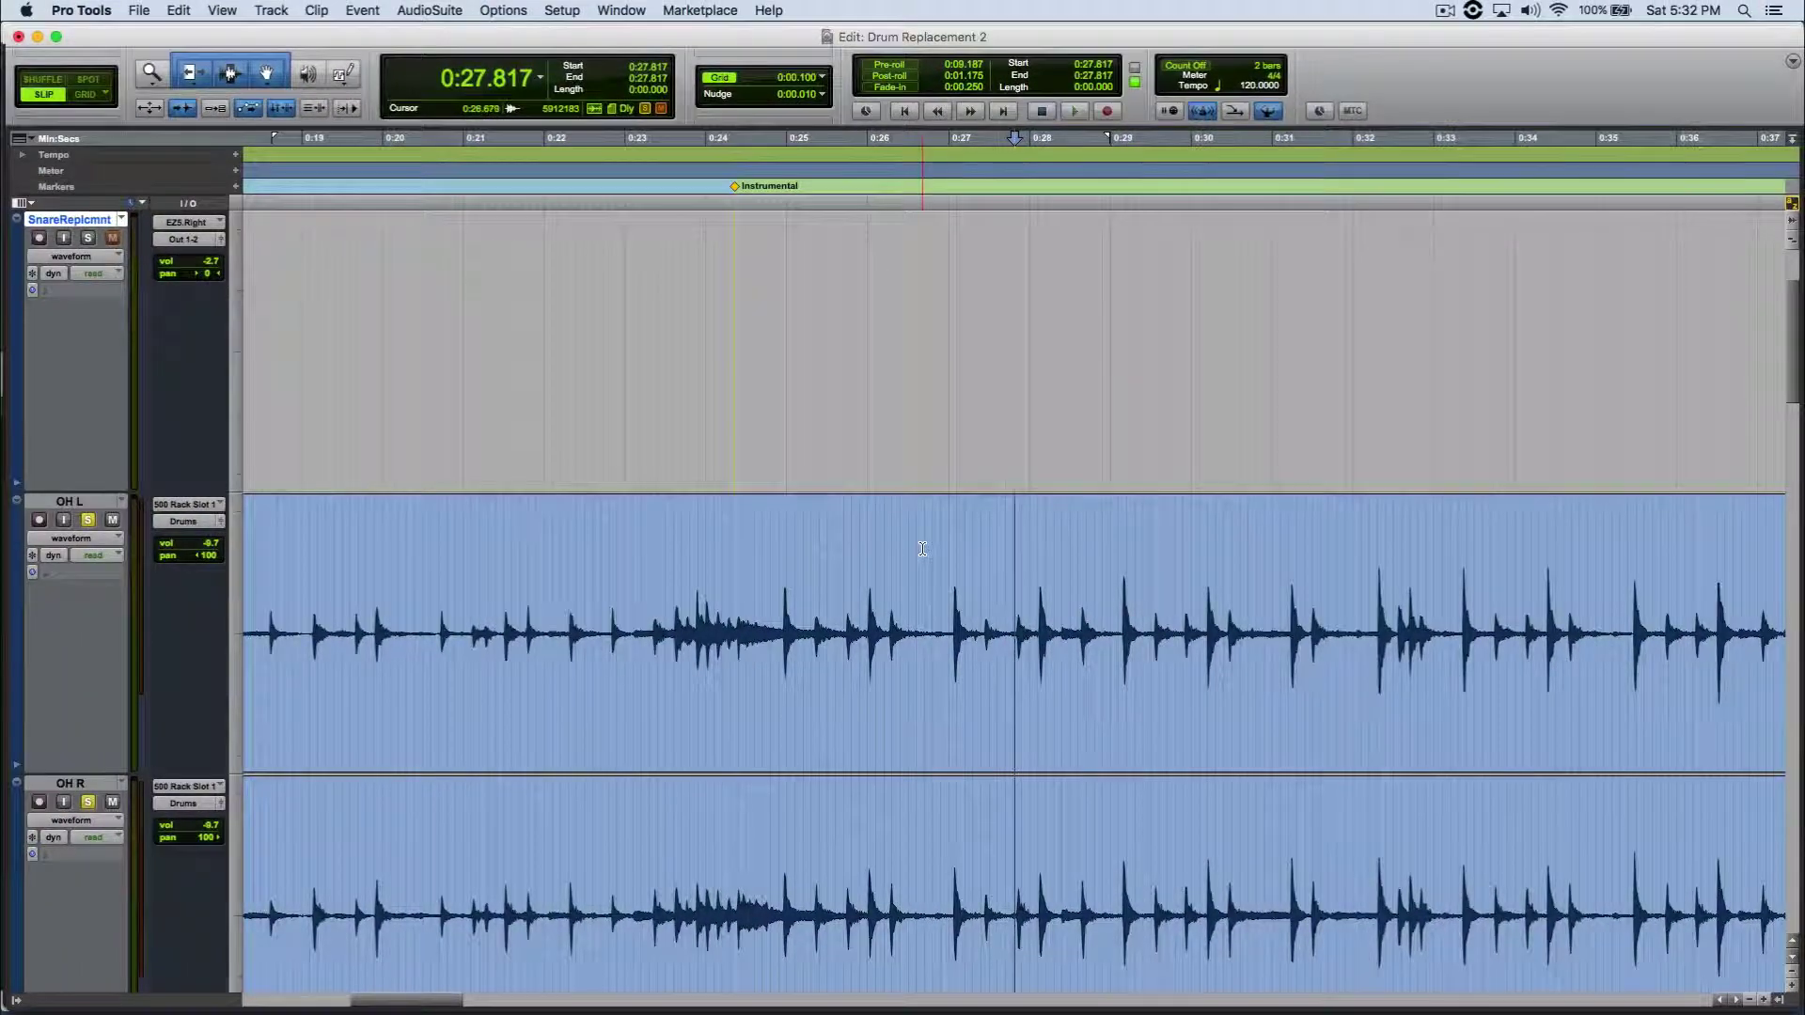
{"action": "left_click", "coordinate": [923, 549]}
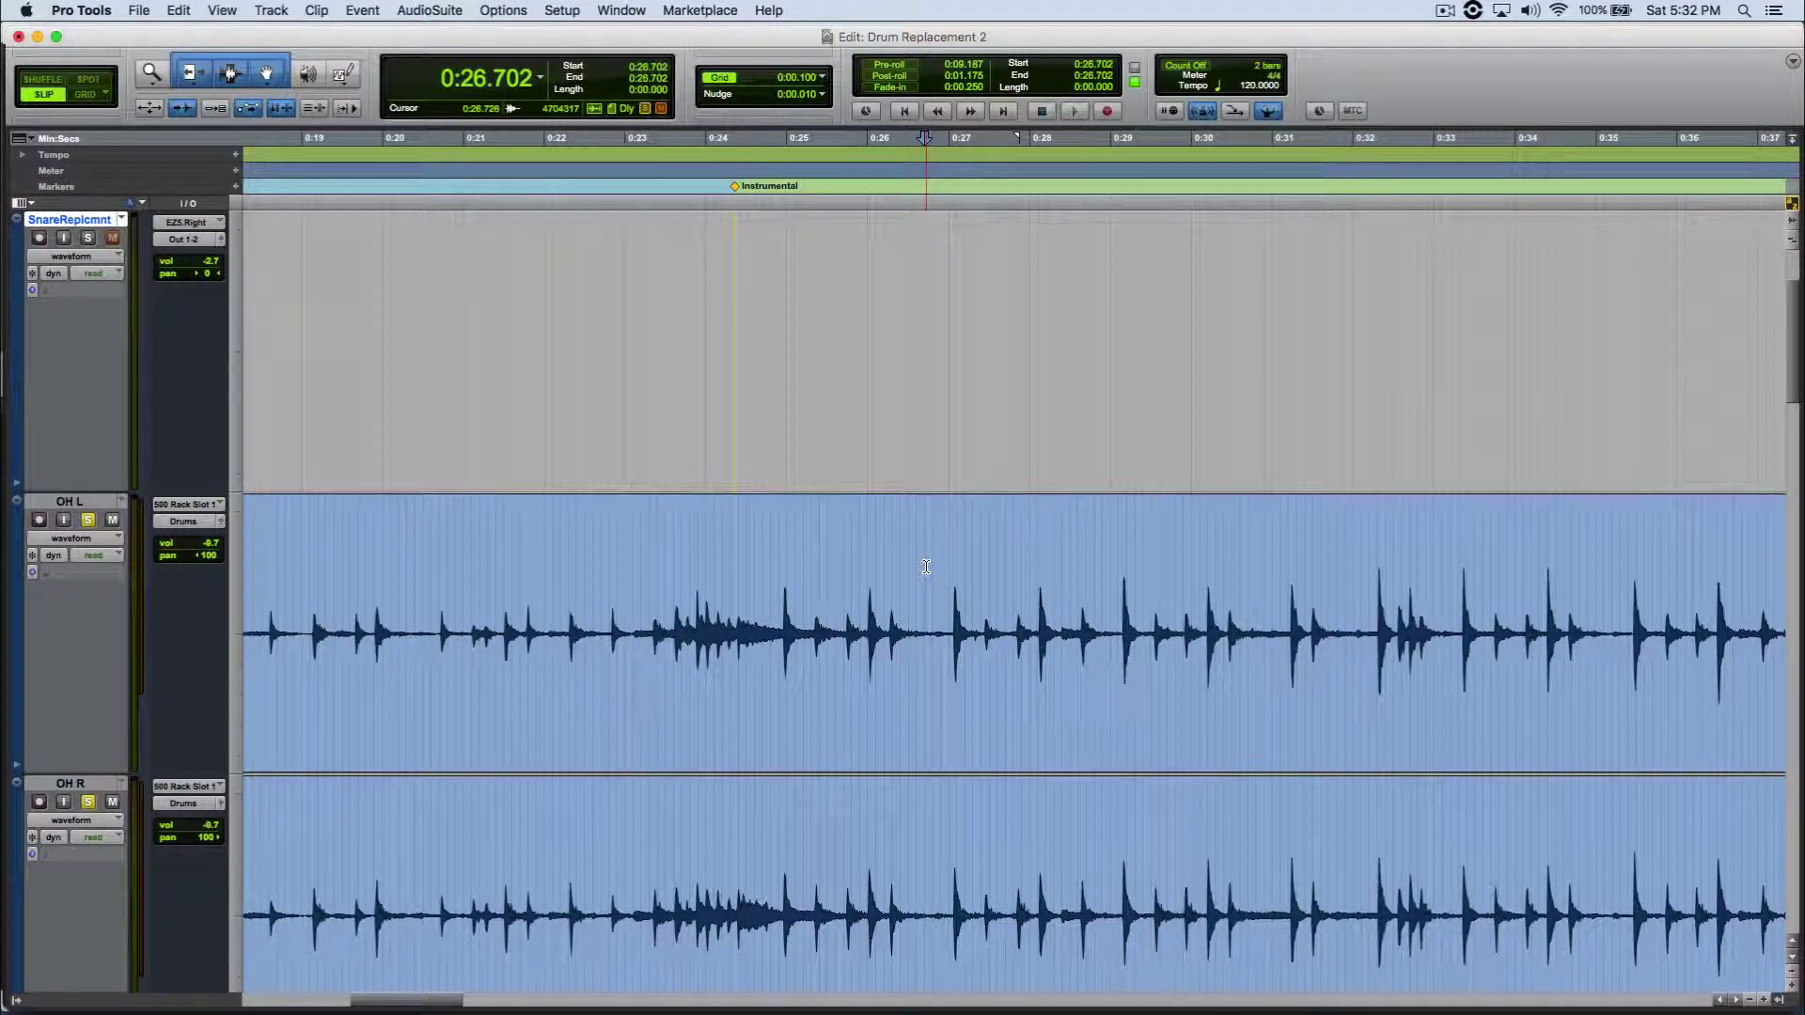
{"action": "key", "text": "Tab"}
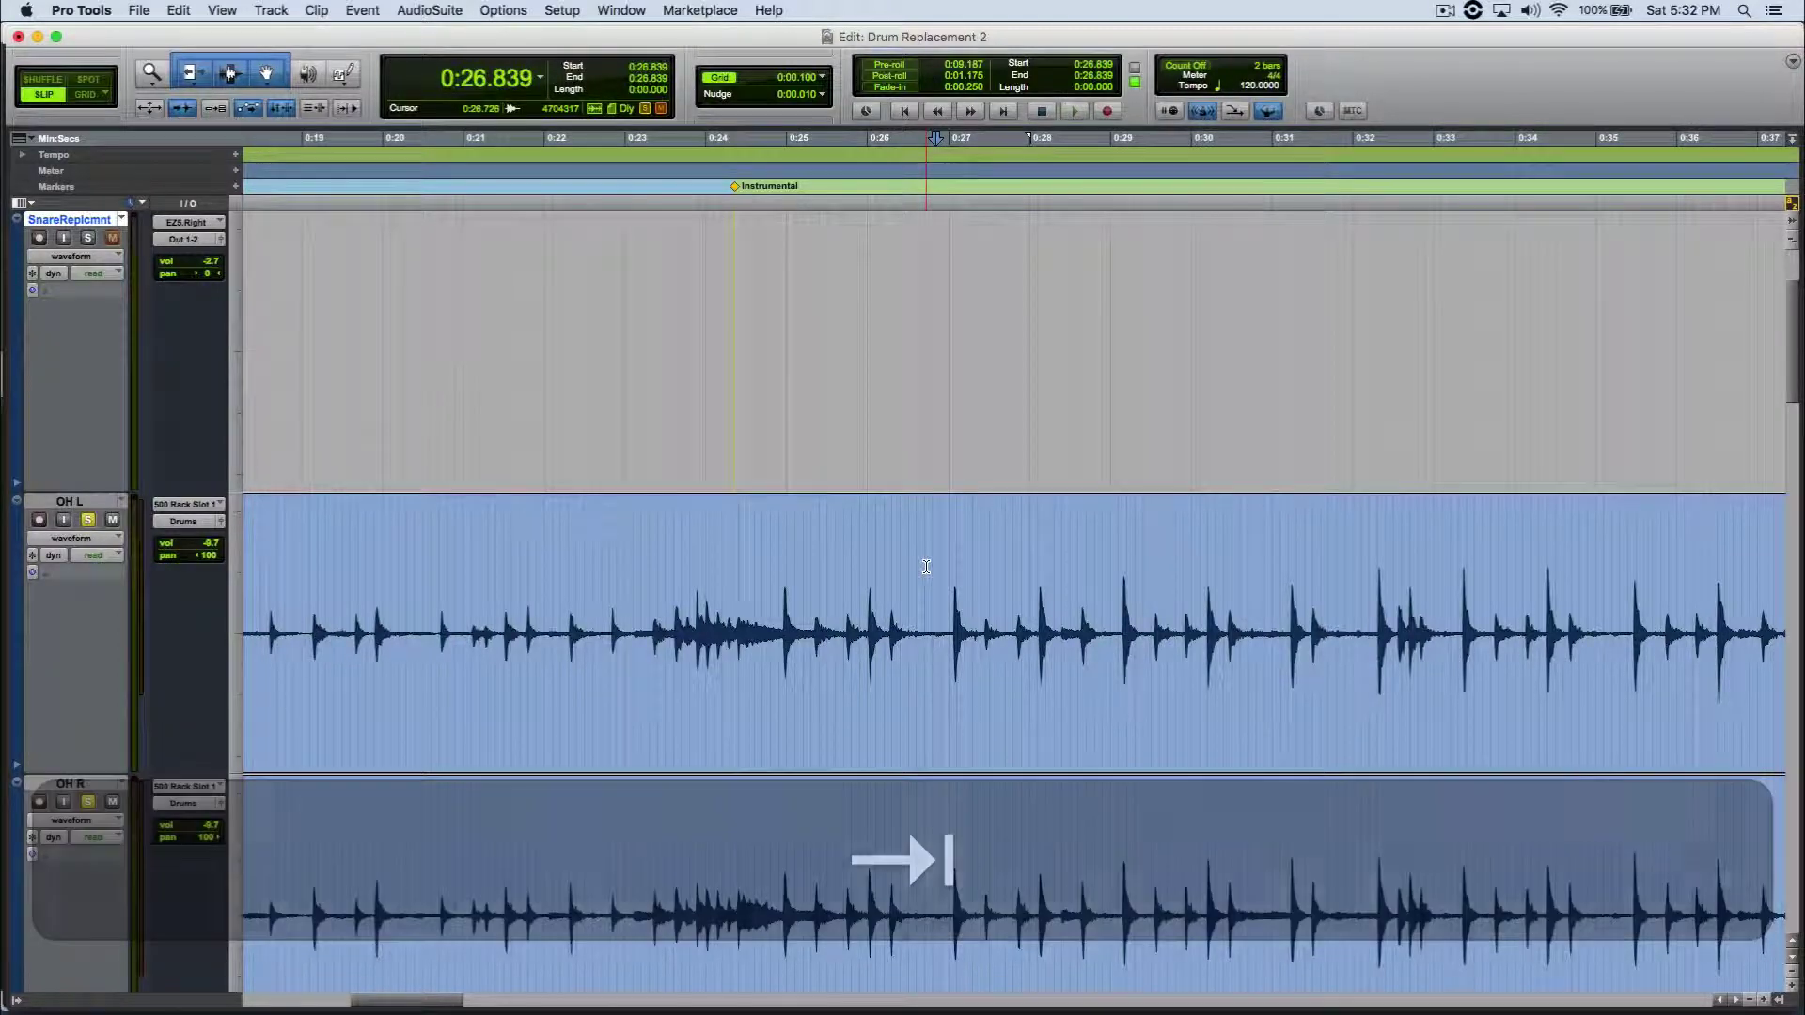
{"action": "key", "text": "Tab"}
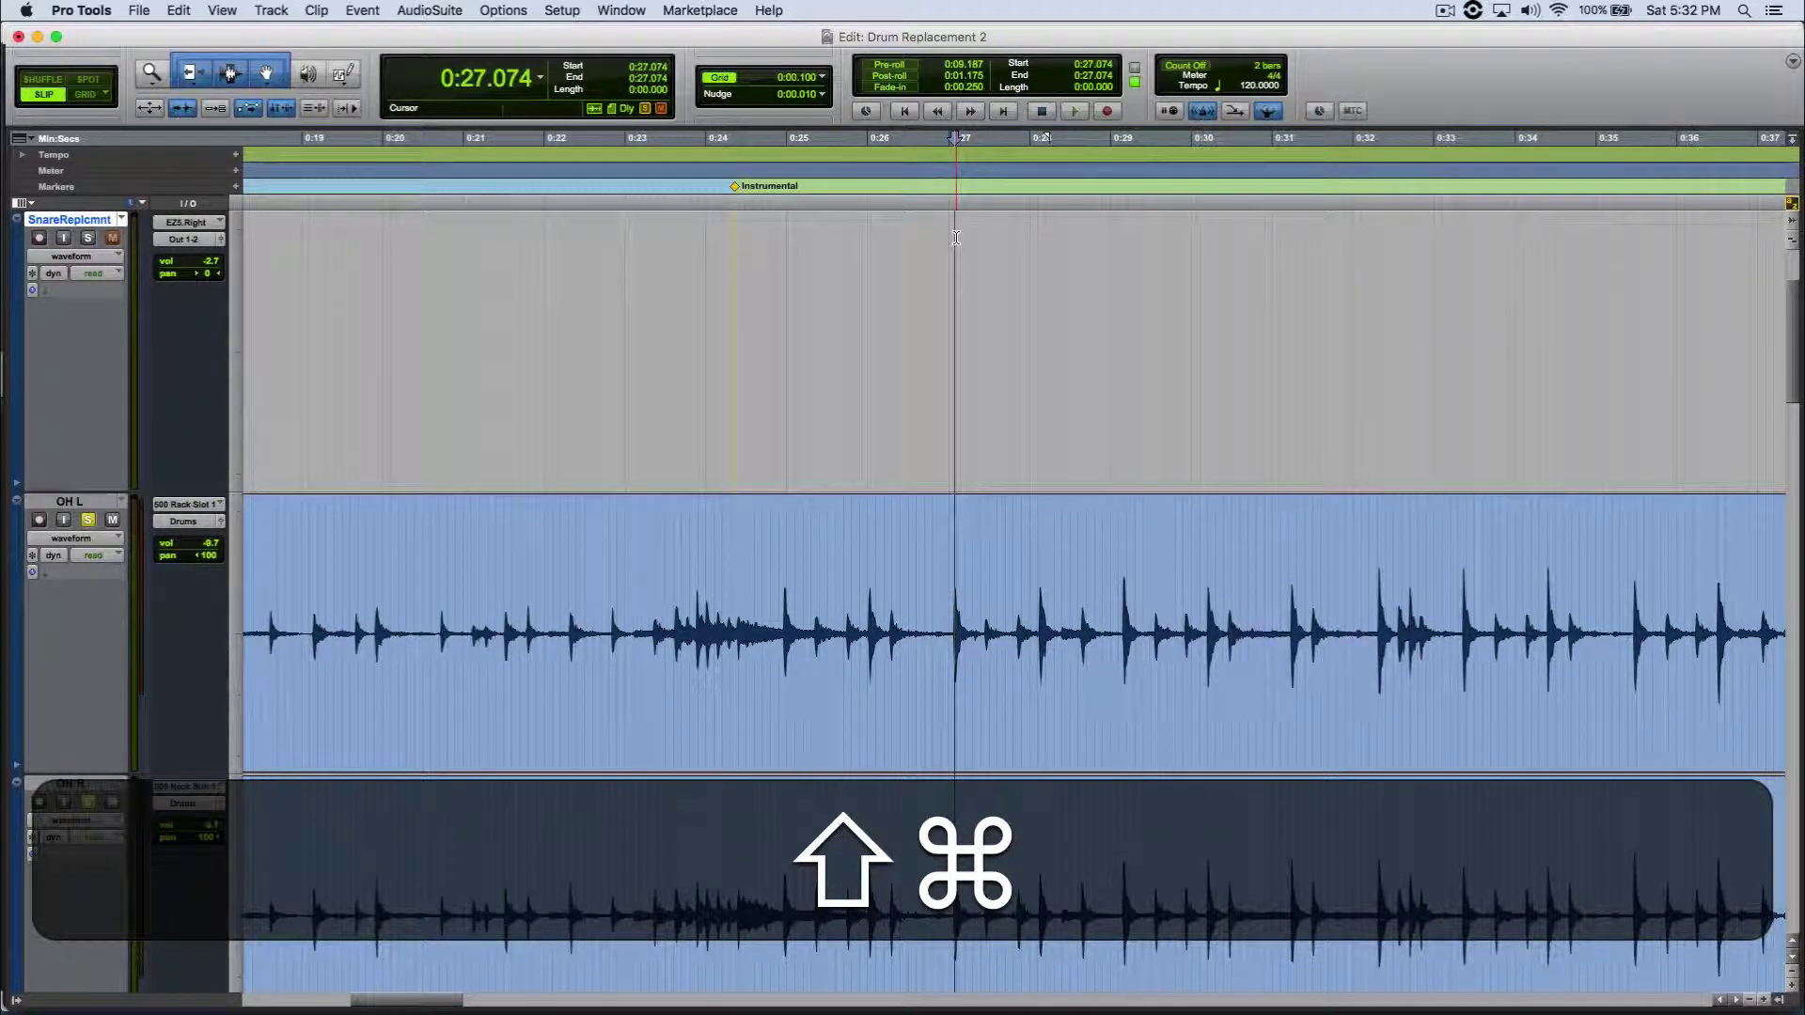
{"action": "key", "text": "super+v"}
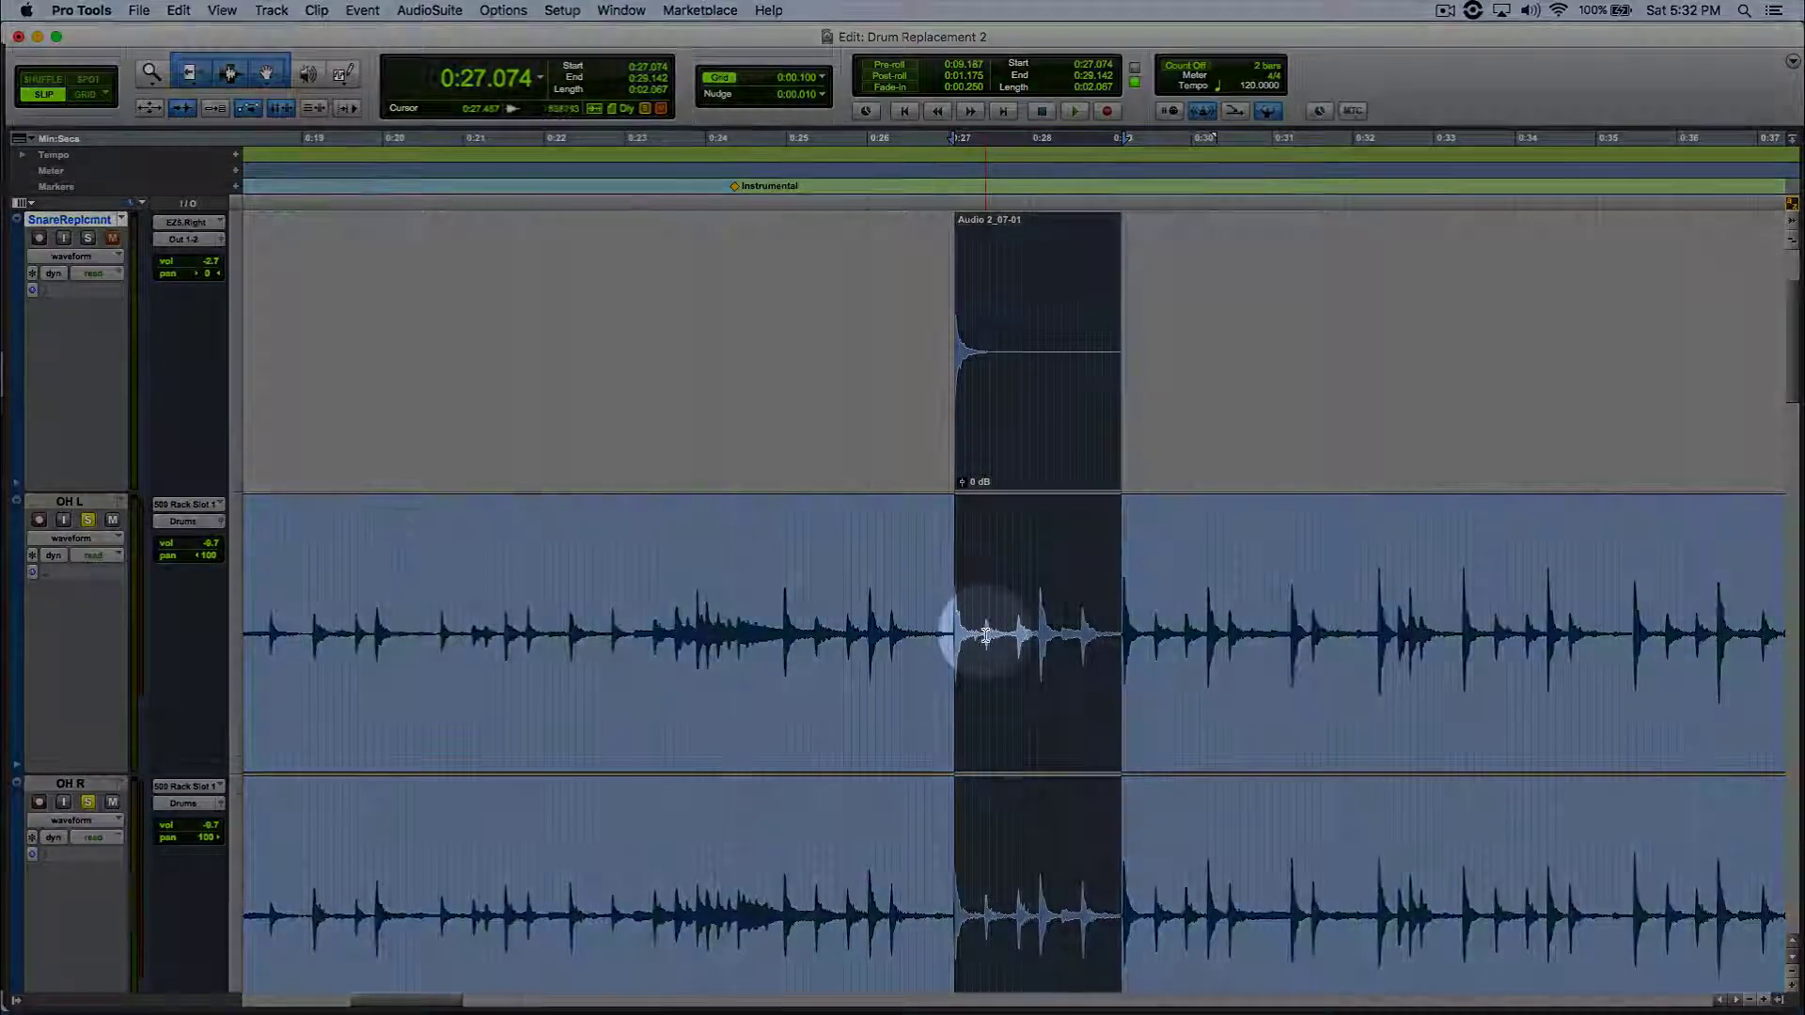
- Advance through the transients to the snare hit at 0:28.122 and paste the snare sample there
{"action": "key", "text": "Tab"}
{"action": "key", "text": "Tab"}
{"action": "key", "text": "Tab"}
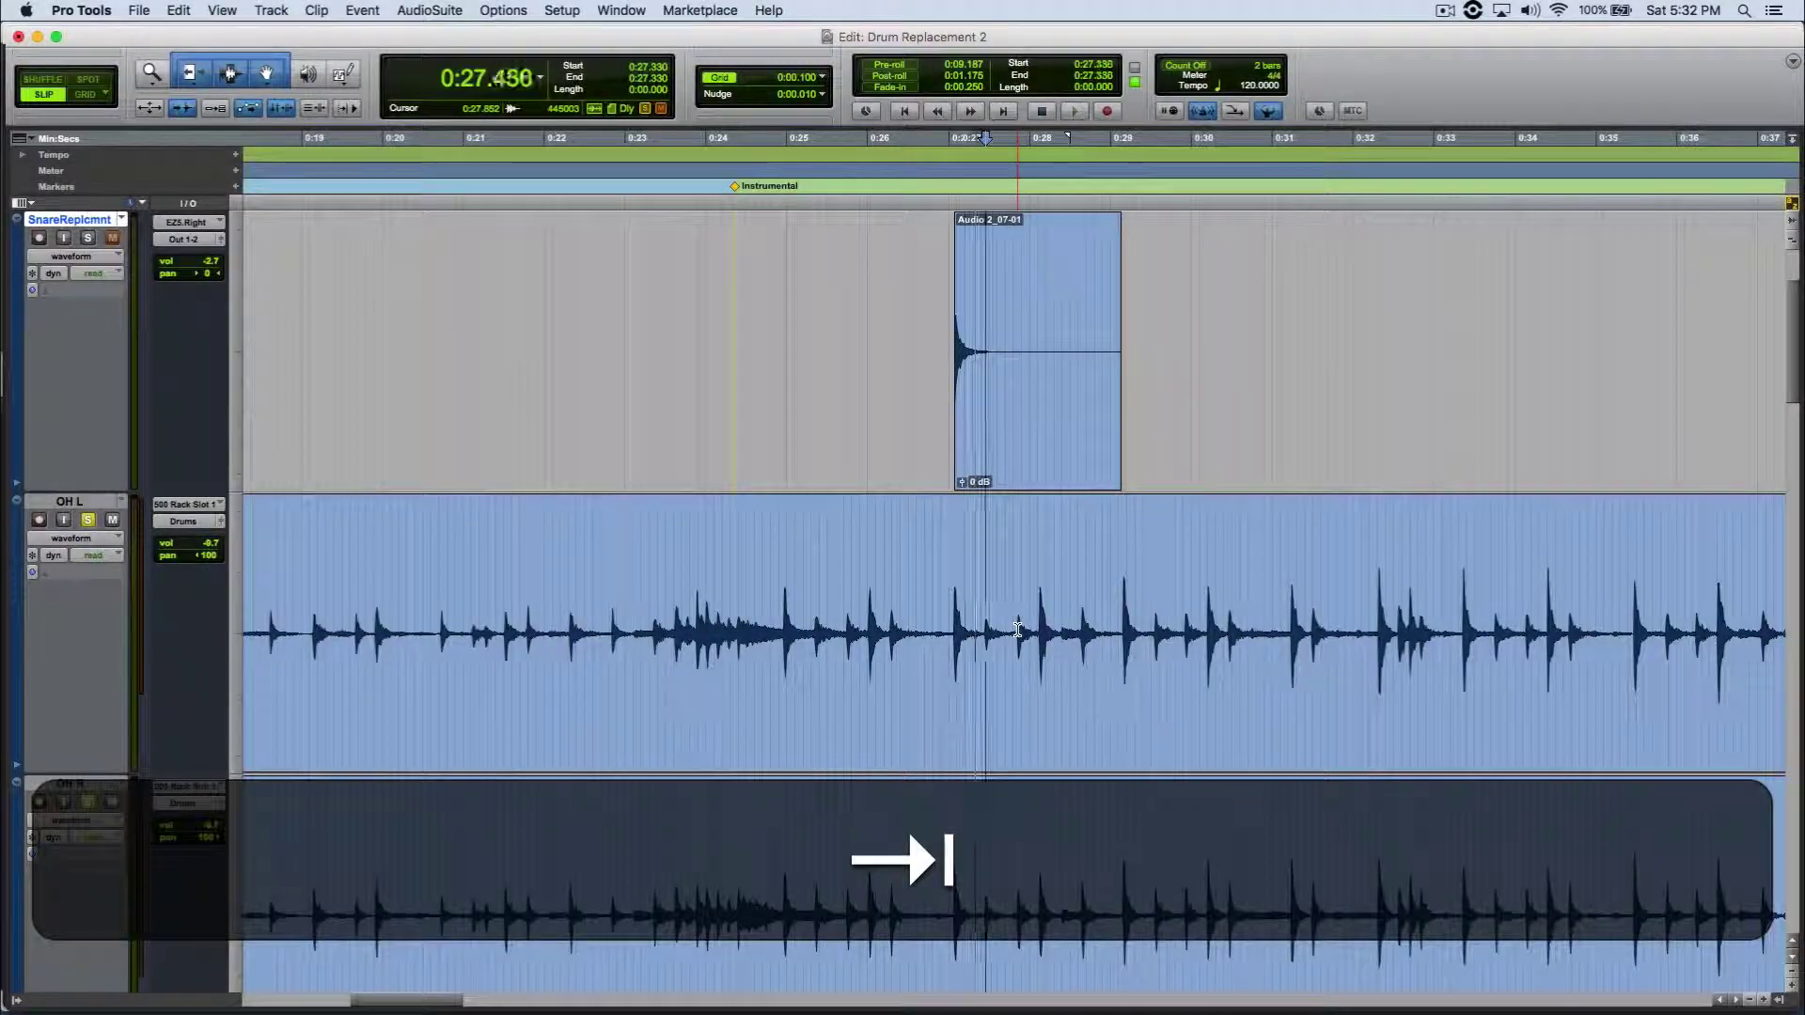
{"action": "key", "text": "Tab"}
{"action": "key", "text": "Tab"}
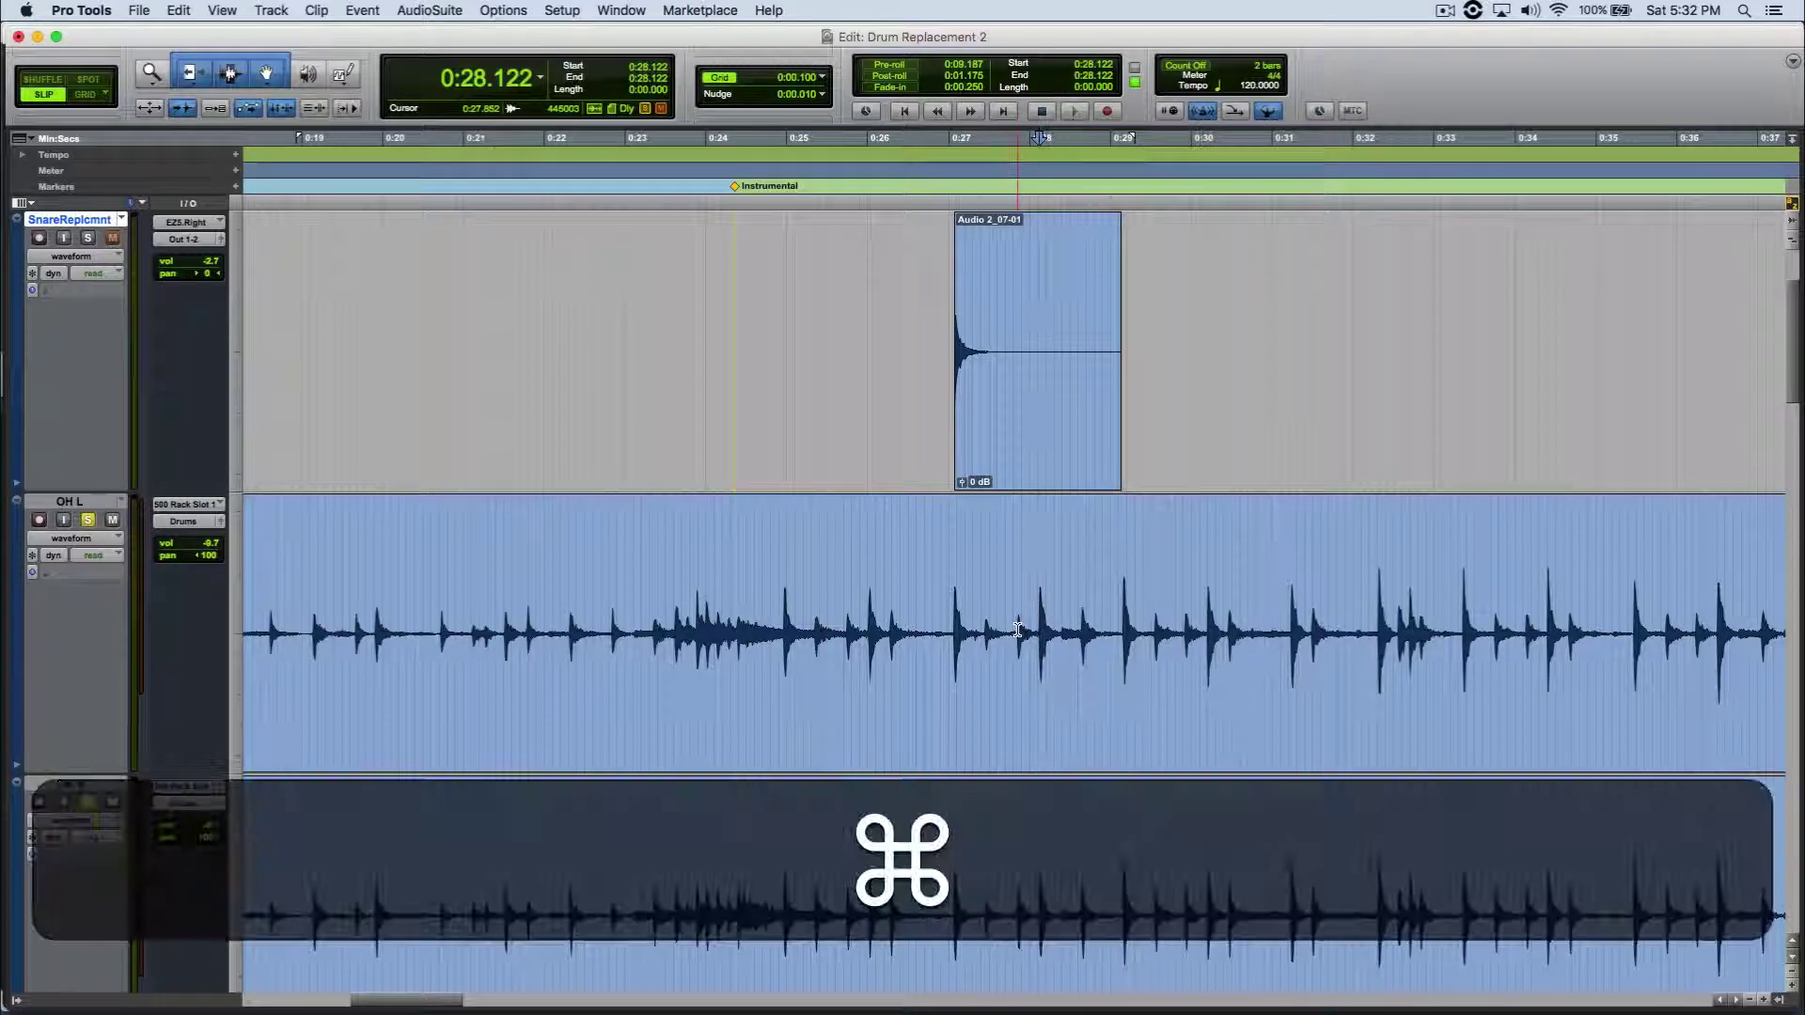
{"action": "key", "text": "super+v"}
- Advance to the following snare hit at 0:29.169 and paste the snare sample onto the replacement track
{"action": "key", "text": "Tab"}
{"action": "key", "text": "Tab"}
{"action": "key", "text": "Tab"}
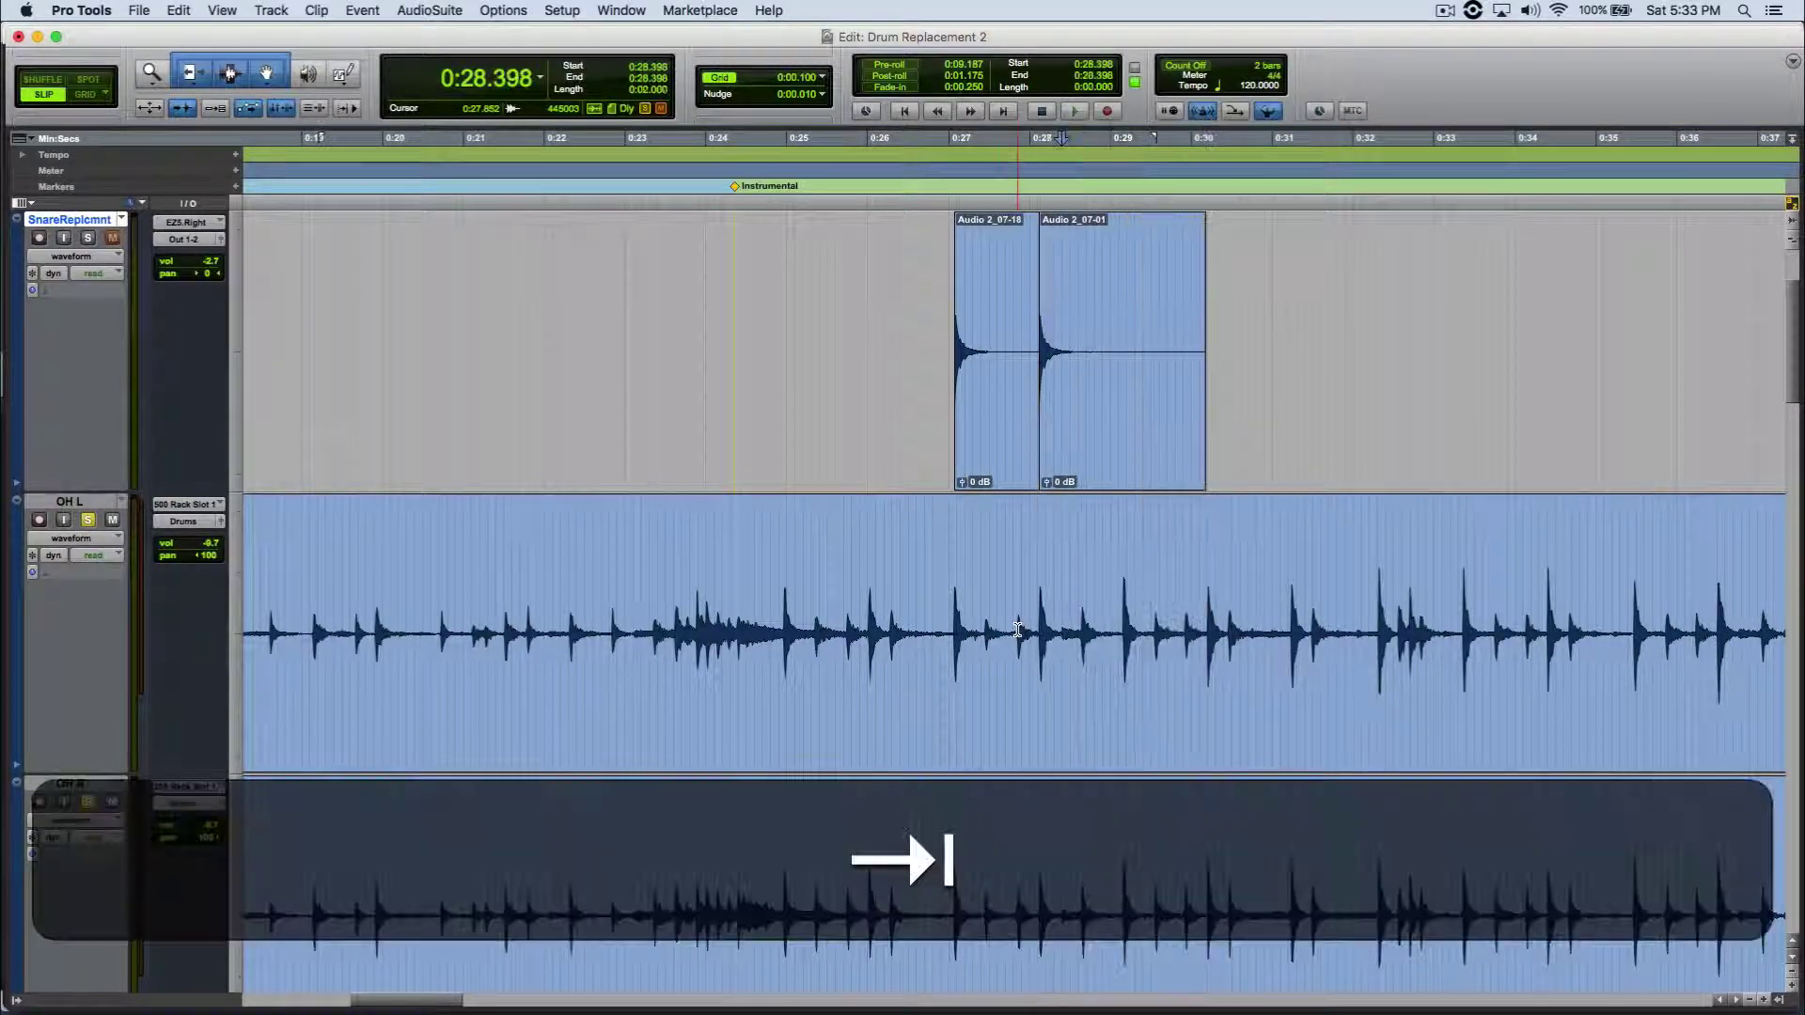
{"action": "key", "text": "Tab"}
{"action": "key", "text": "super+Tab"}
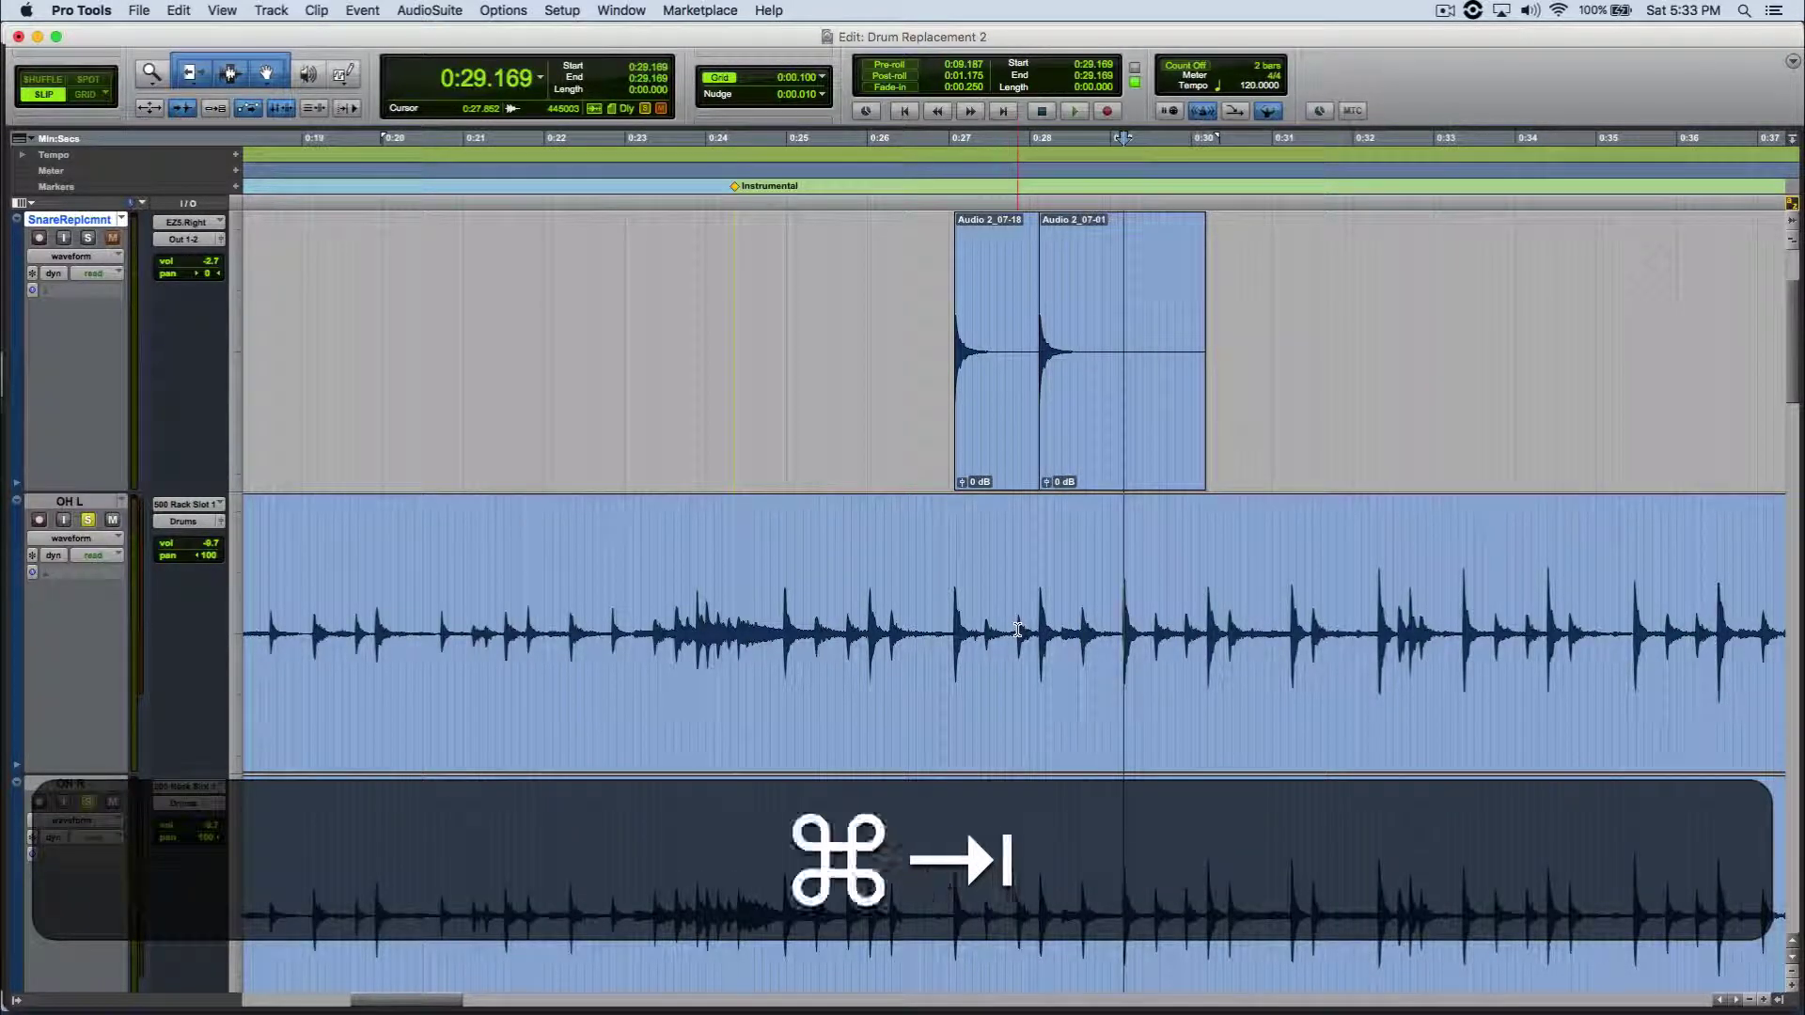
{"action": "key", "text": "super+v"}
- Paste the snare sample on the replacement track at the snare transient at 0:30.207
{"action": "key", "text": "super+Tab"}
{"action": "key", "text": "Tab"}
{"action": "key", "text": "Tab"}
{"action": "key", "text": "Tab"}
{"action": "key", "text": "Tab"}
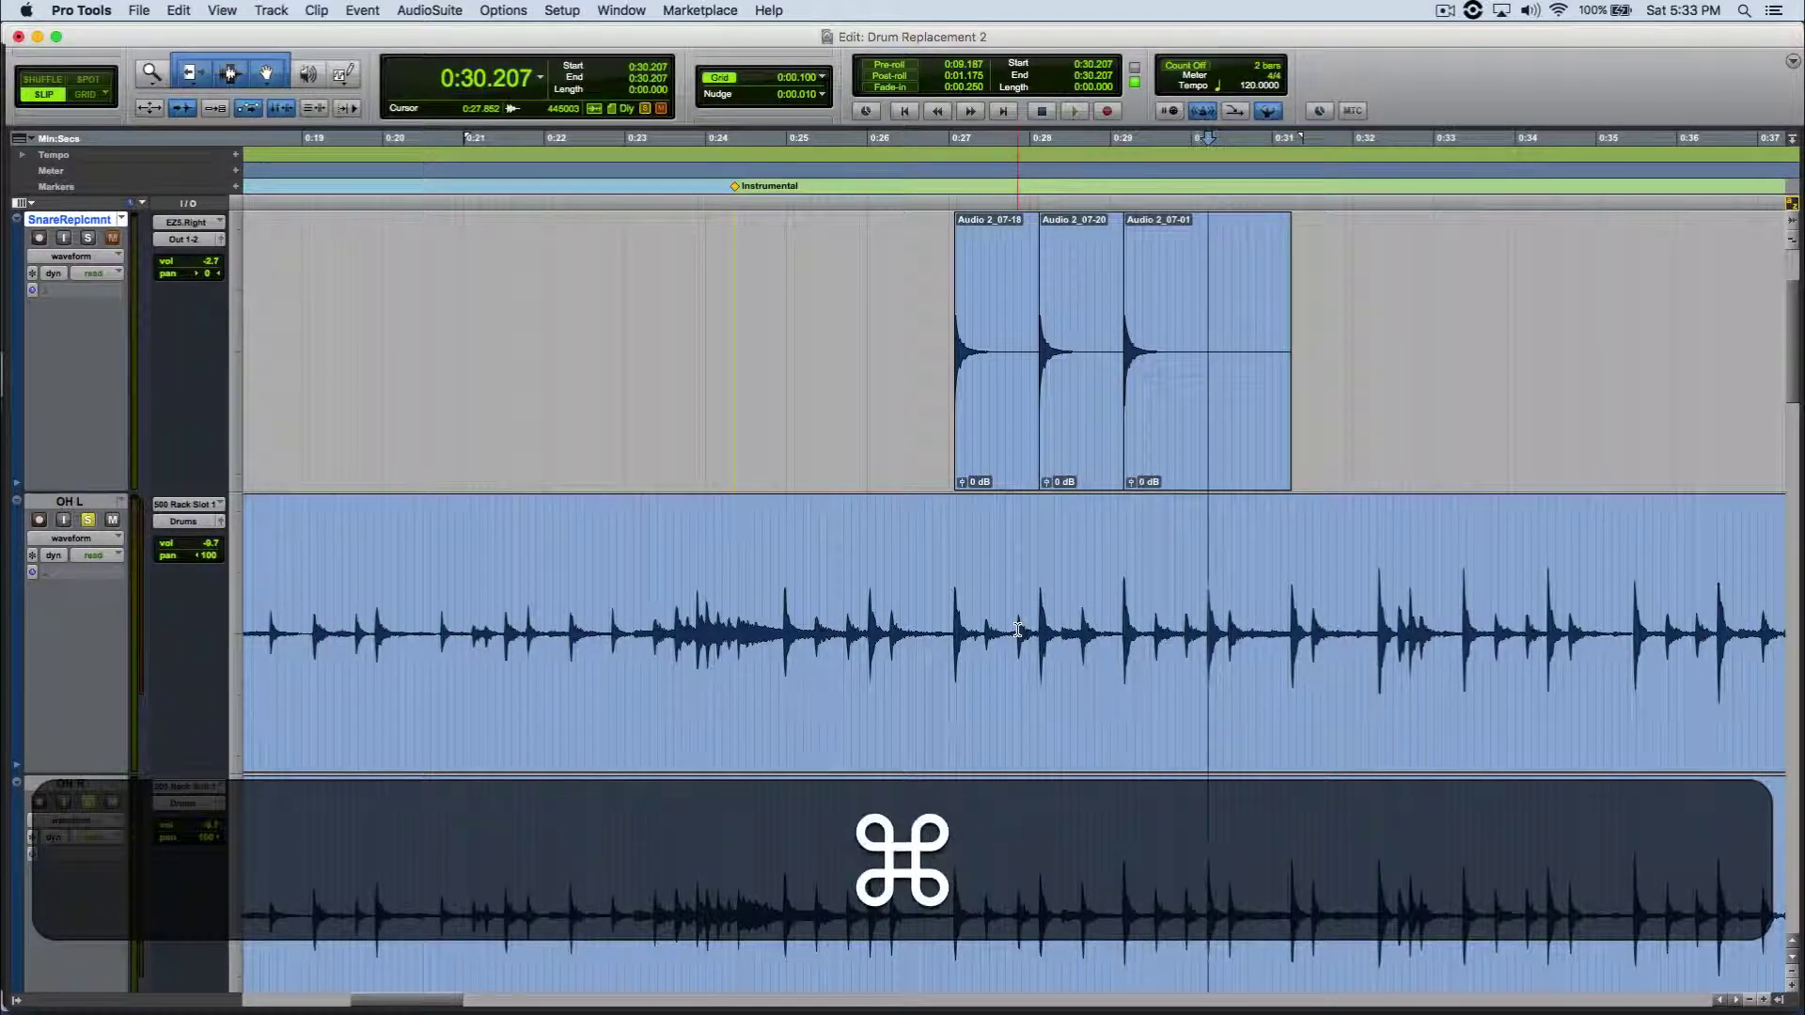
{"action": "key", "text": "super+v"}
- Paste the snare sample on the replacement track at the snare transient at 0:31.241
{"action": "key", "text": "super+Tab"}
{"action": "key", "text": "Tab"}
{"action": "key", "text": "Tab"}
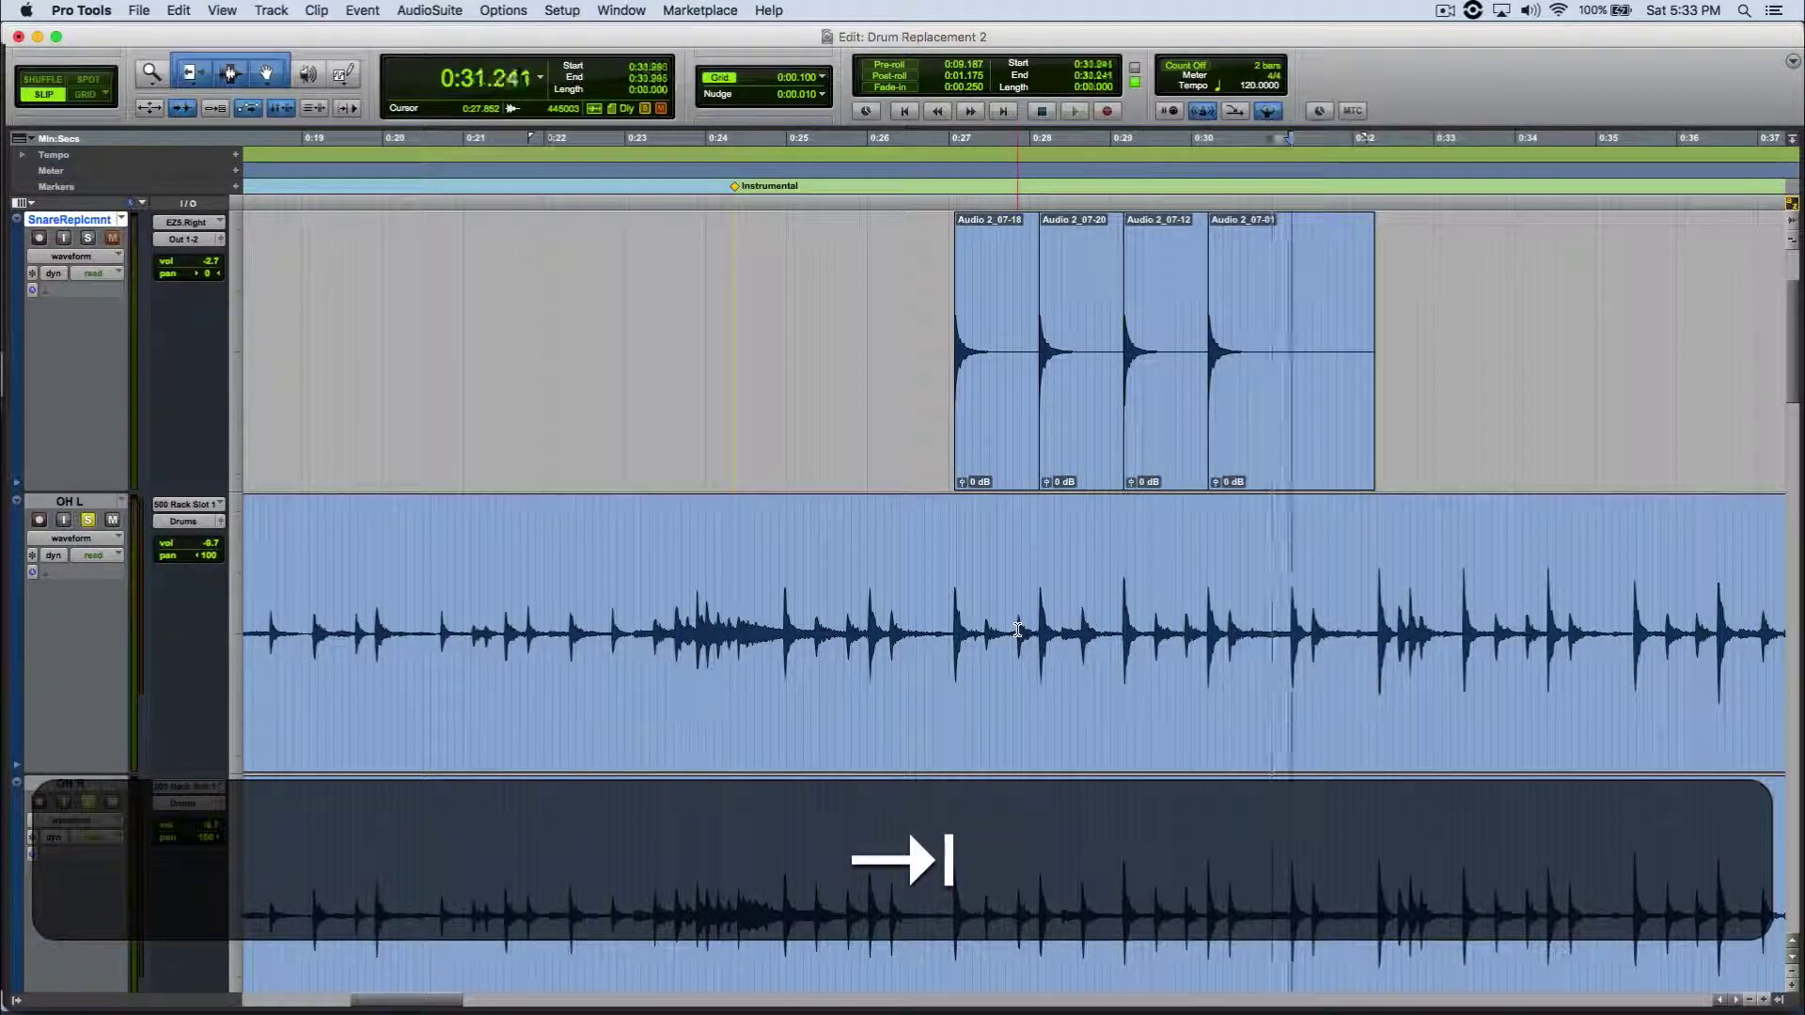
{"action": "key", "text": "super+Tab"}
{"action": "key", "text": "super+v"}
- Paste the snare sample at the snare transient at 0:32.320 and play the overheads from that point
{"action": "key", "text": "super+Tab"}
{"action": "key", "text": "Tab"}
{"action": "key", "text": "Tab"}
{"action": "key", "text": "Tab"}
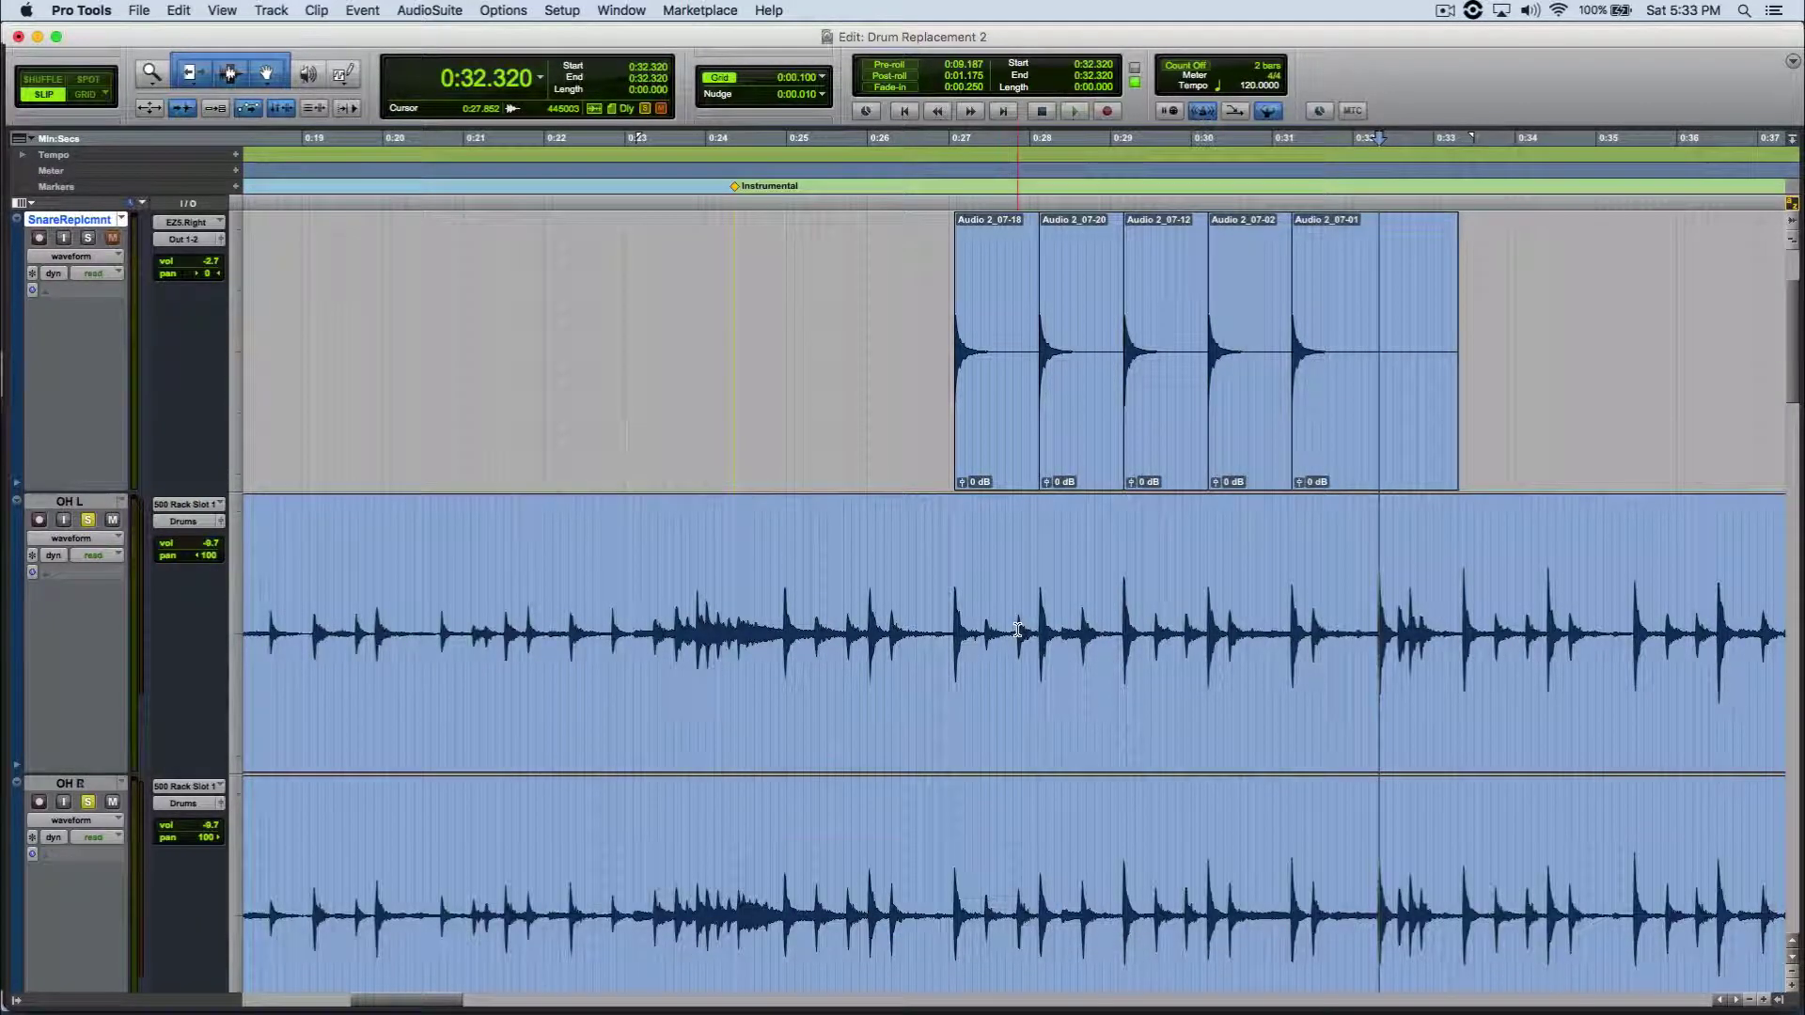
{"action": "key", "text": "super+v"}
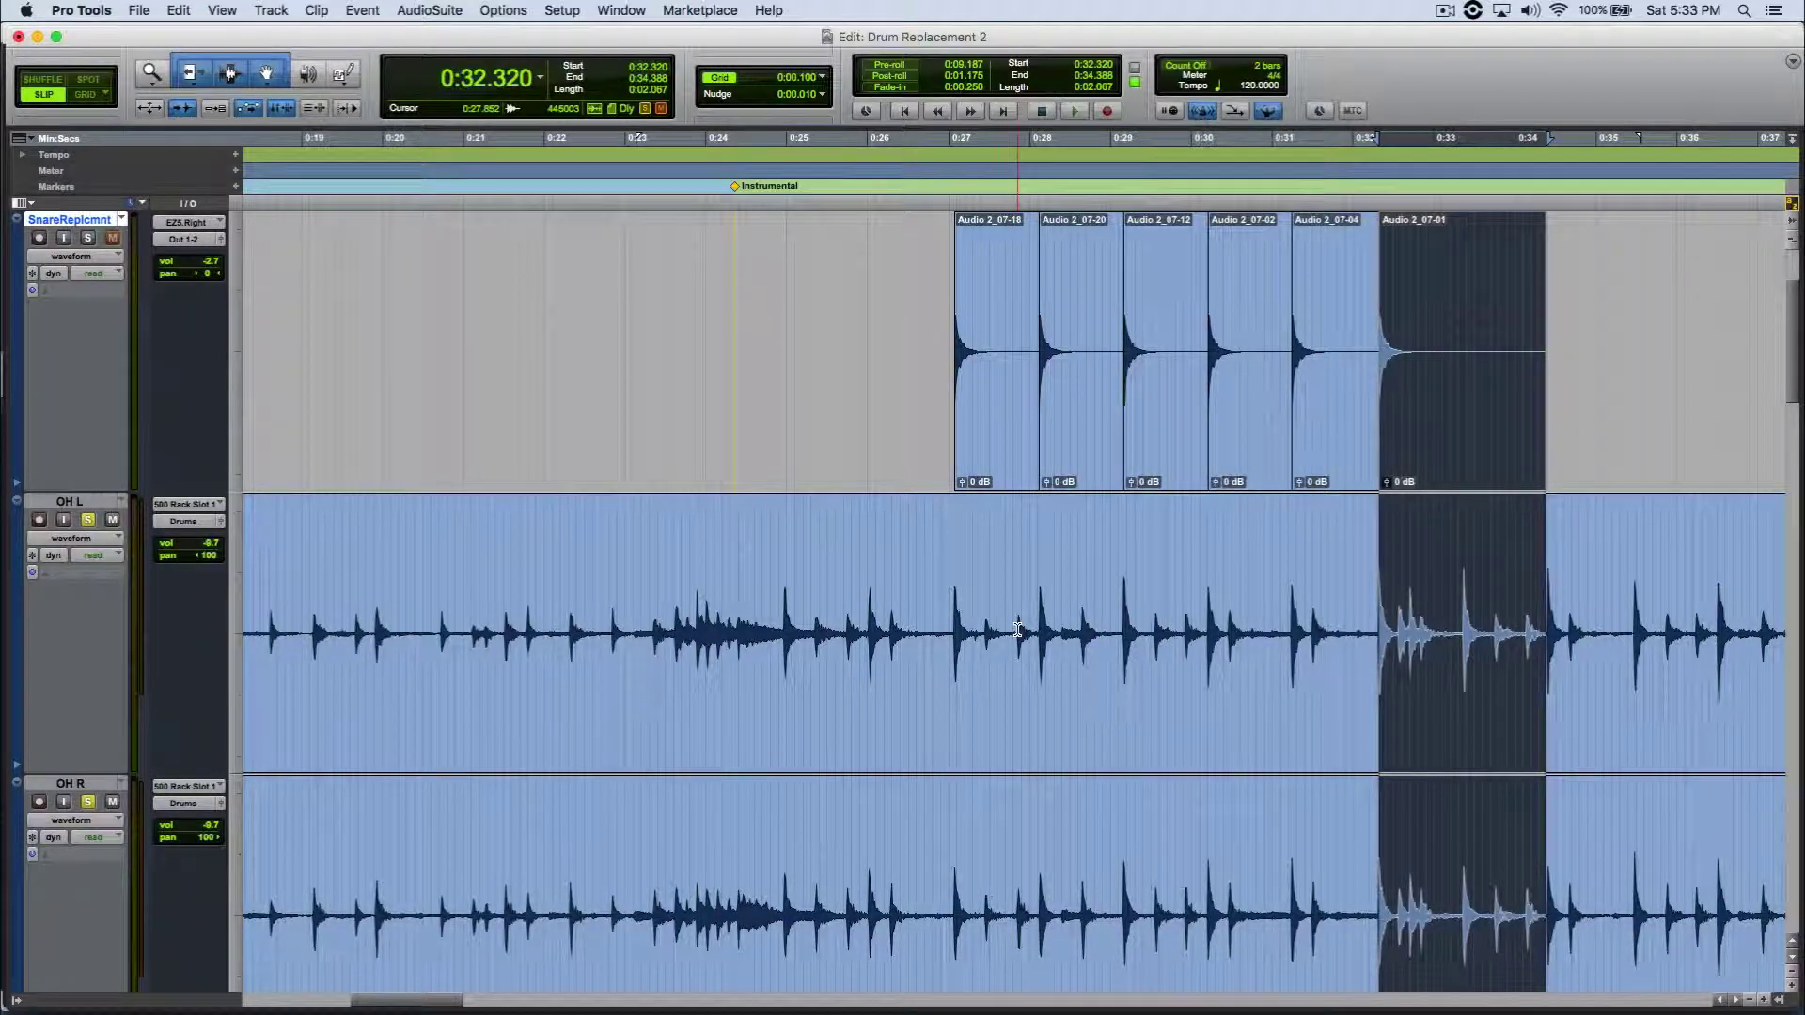
{"action": "key", "text": "space"}
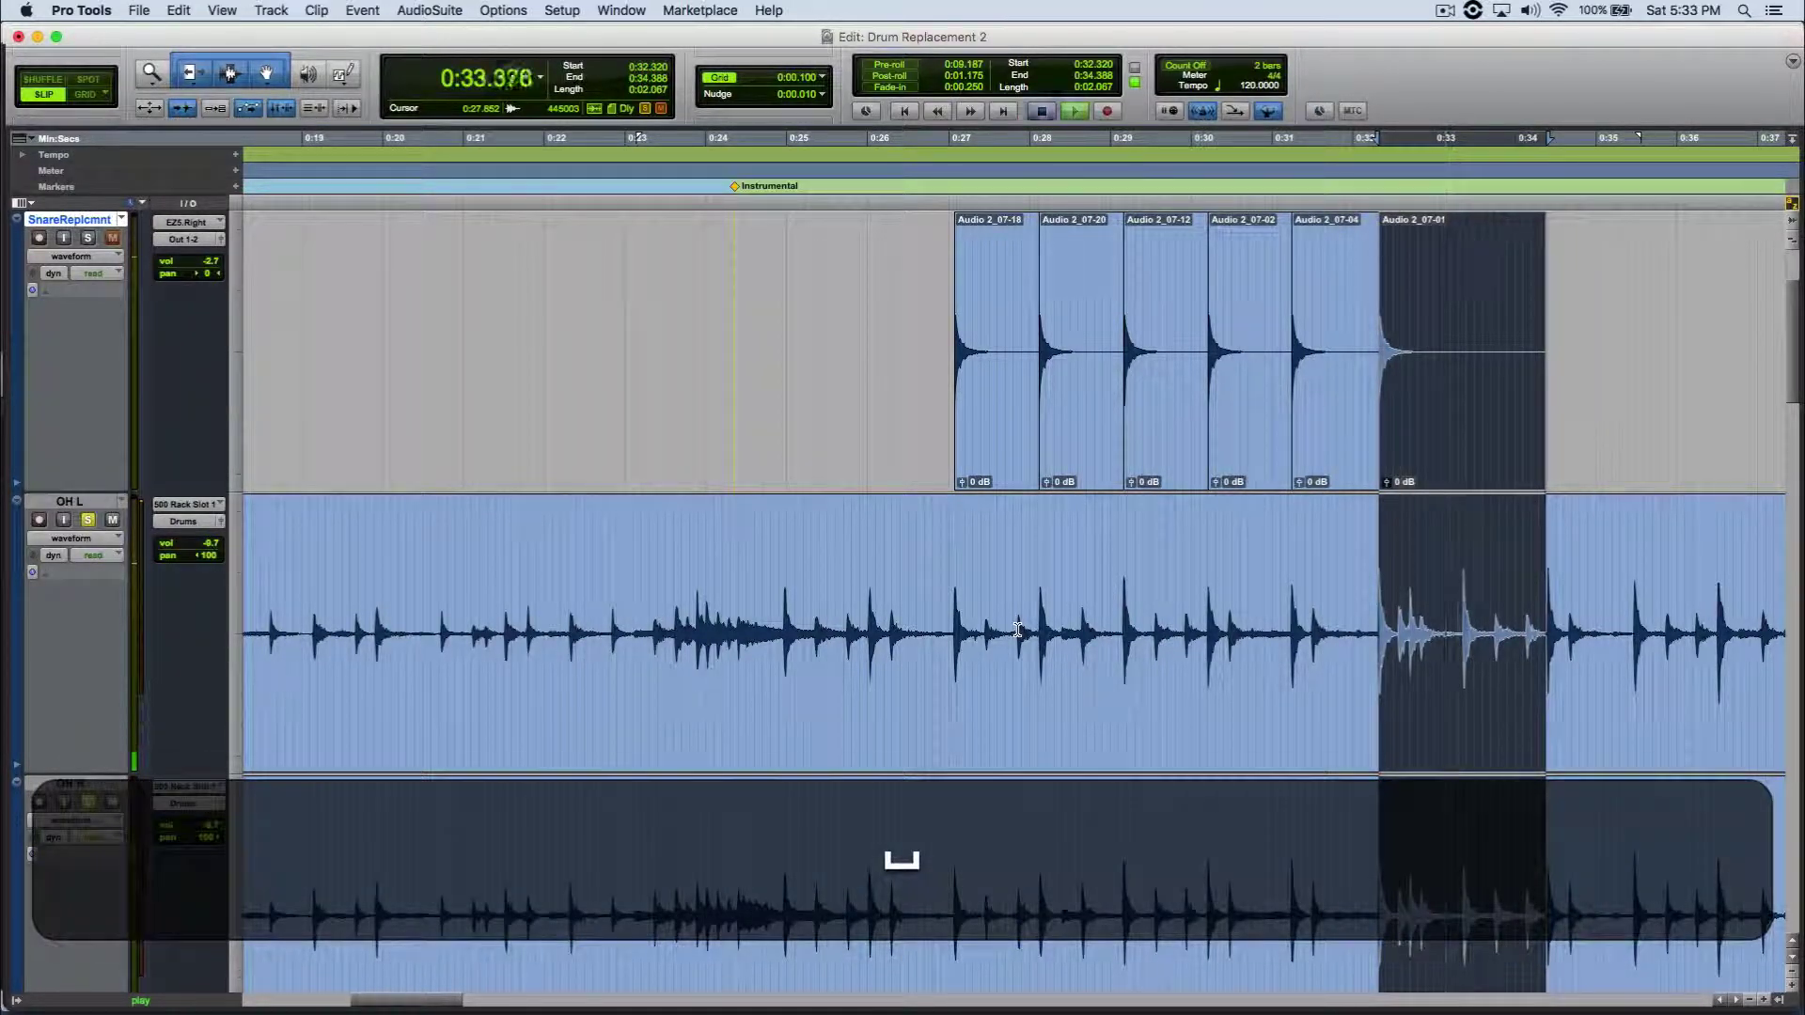
{"action": "key", "text": "space"}
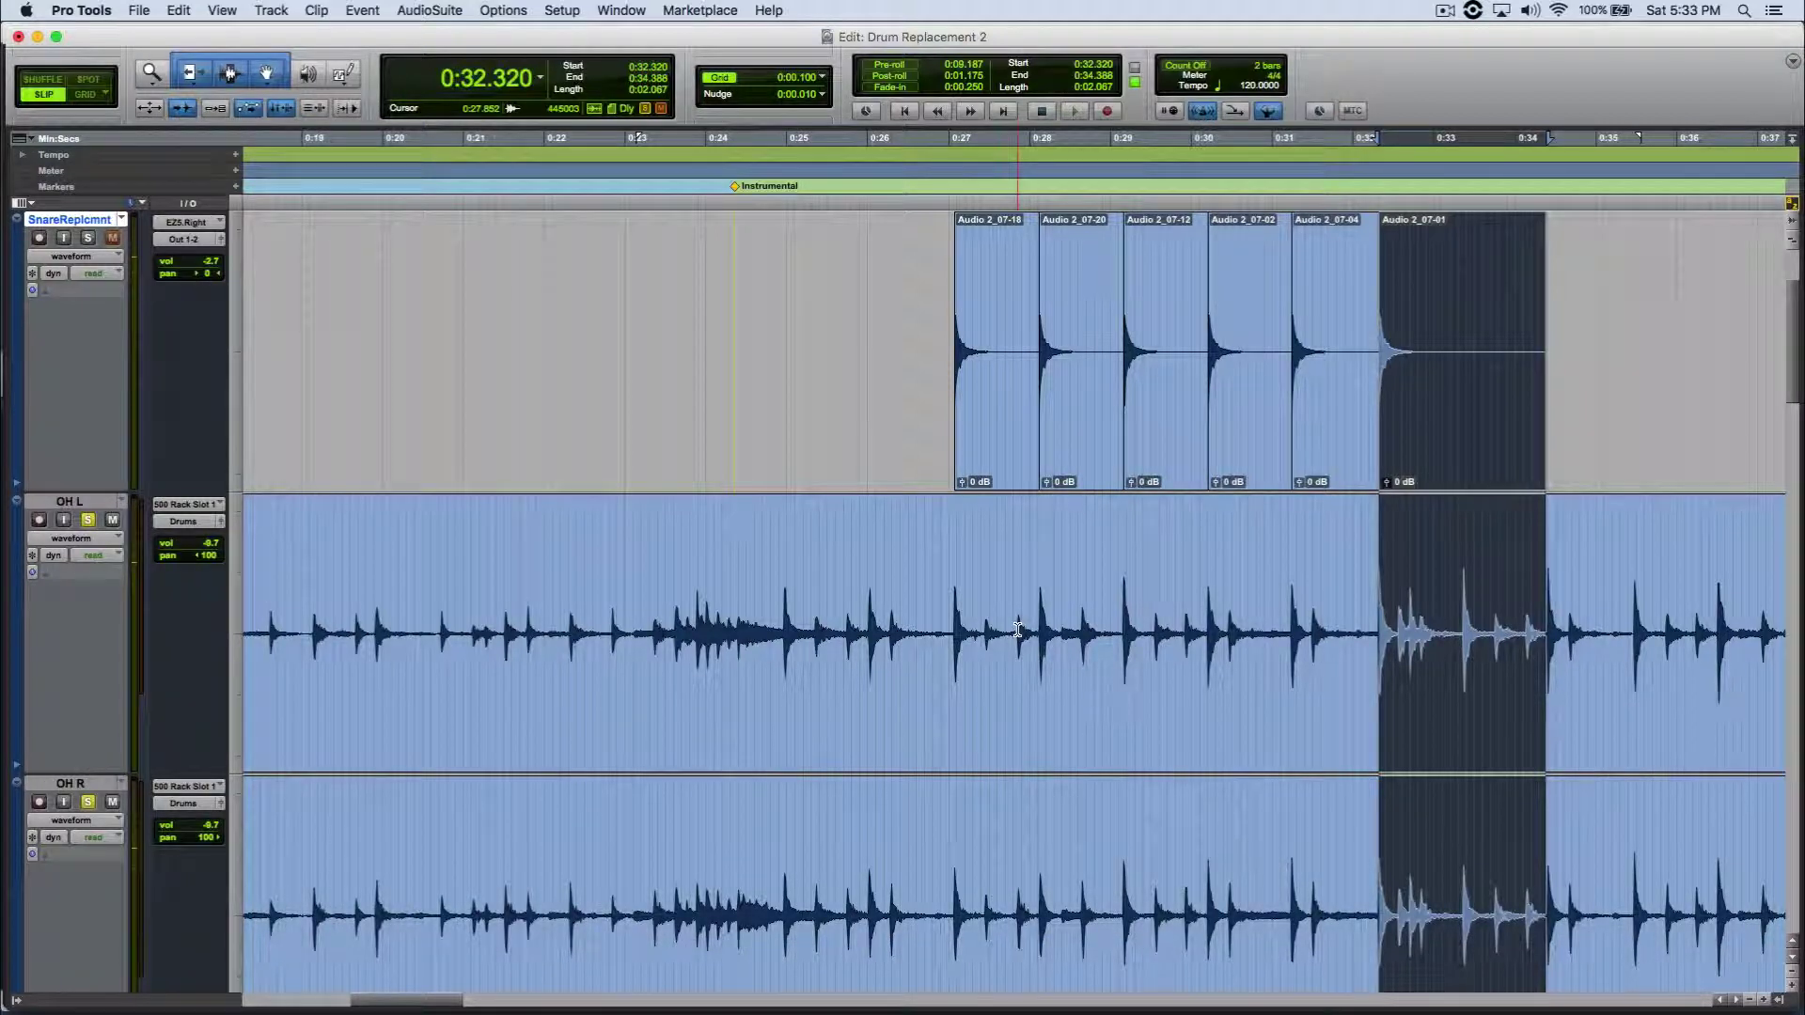
- Paste the snare sample at the two quick fill hits at 0:32.564 and 0:32.703
{"action": "key", "text": "Tab"}
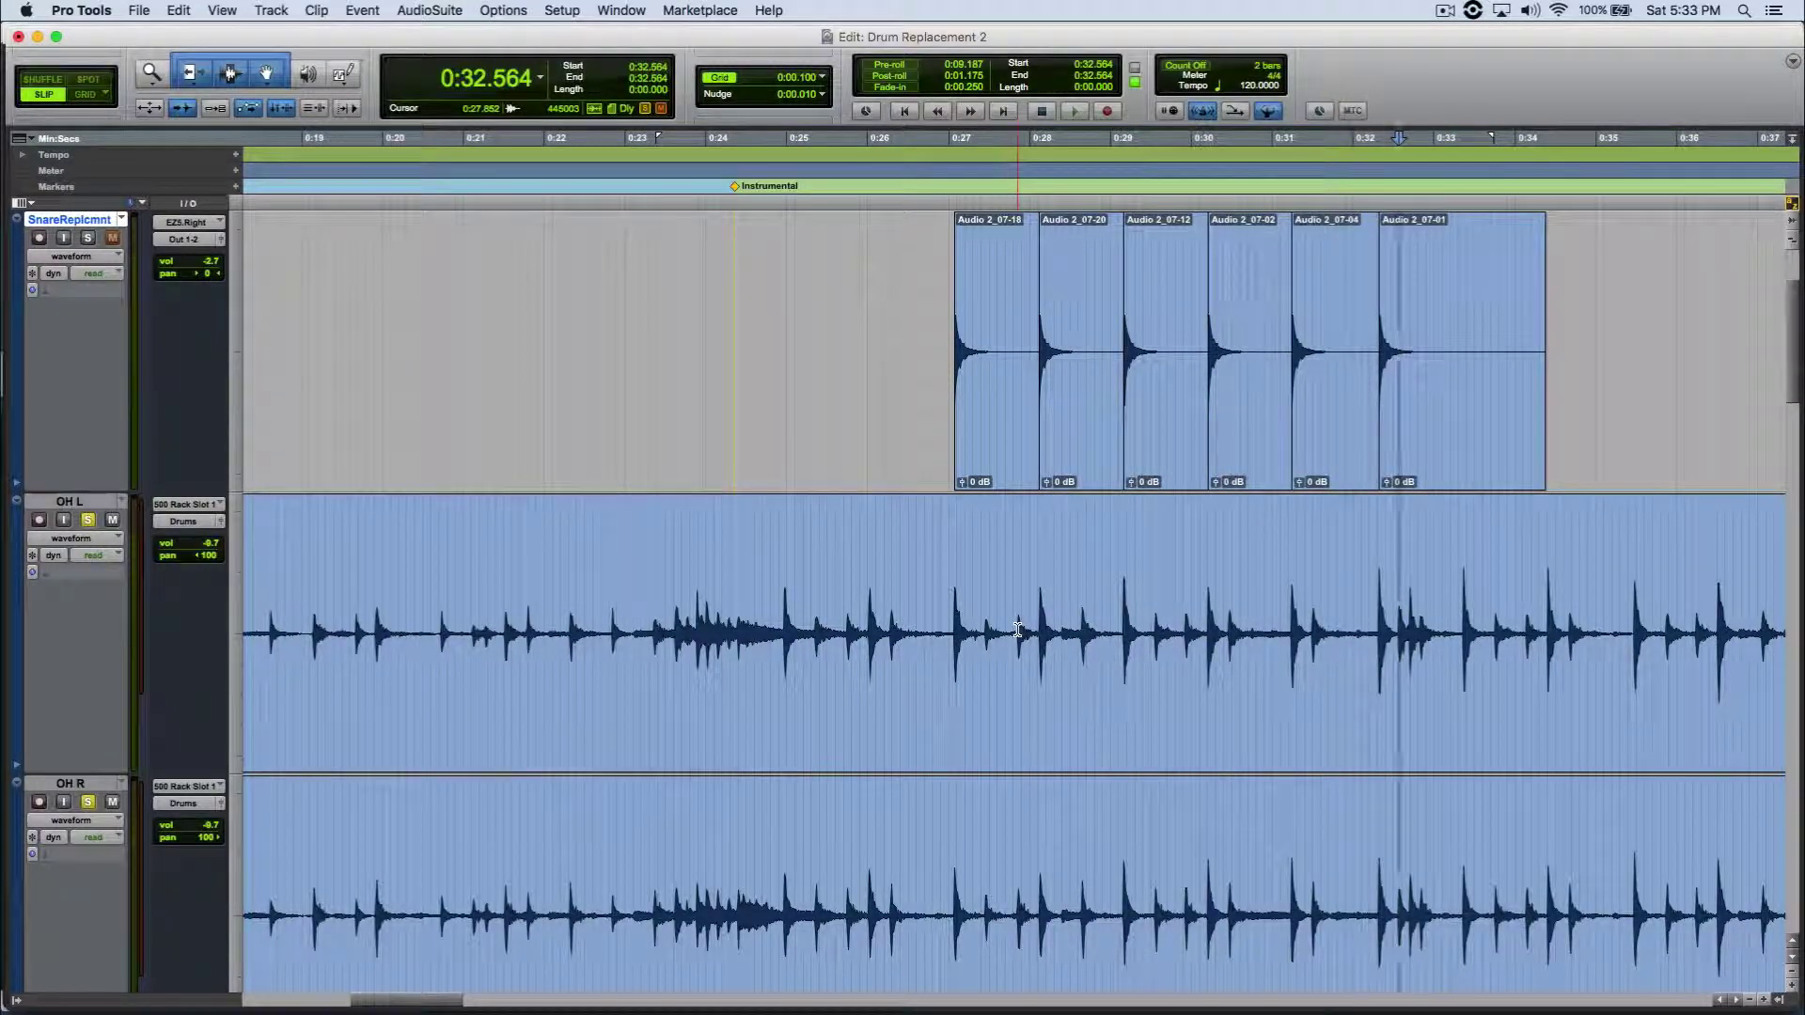
{"action": "key", "text": "super"}
{"action": "key", "text": "super+v"}
{"action": "key", "text": "Tab"}
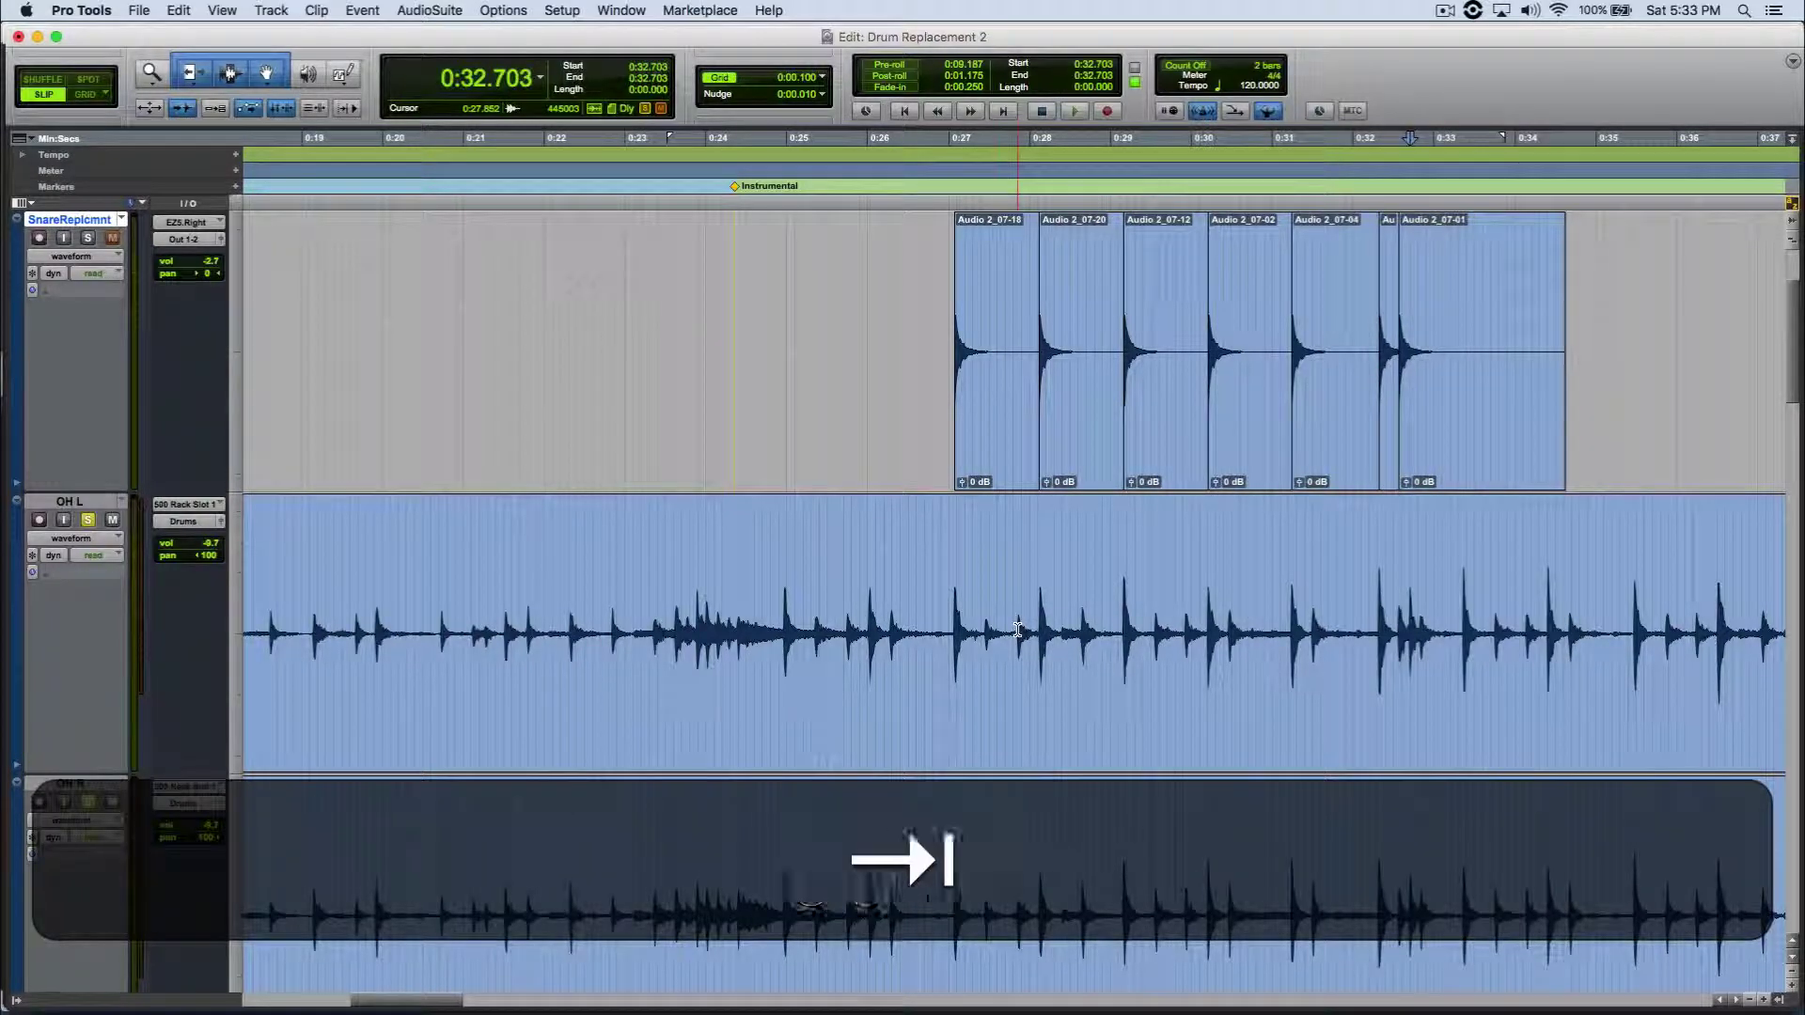
{"action": "key", "text": "super+v"}
- Skip the intermediate transients and paste the snare sample at the snare hit at 0:33.367
{"action": "key", "text": "Tab"}
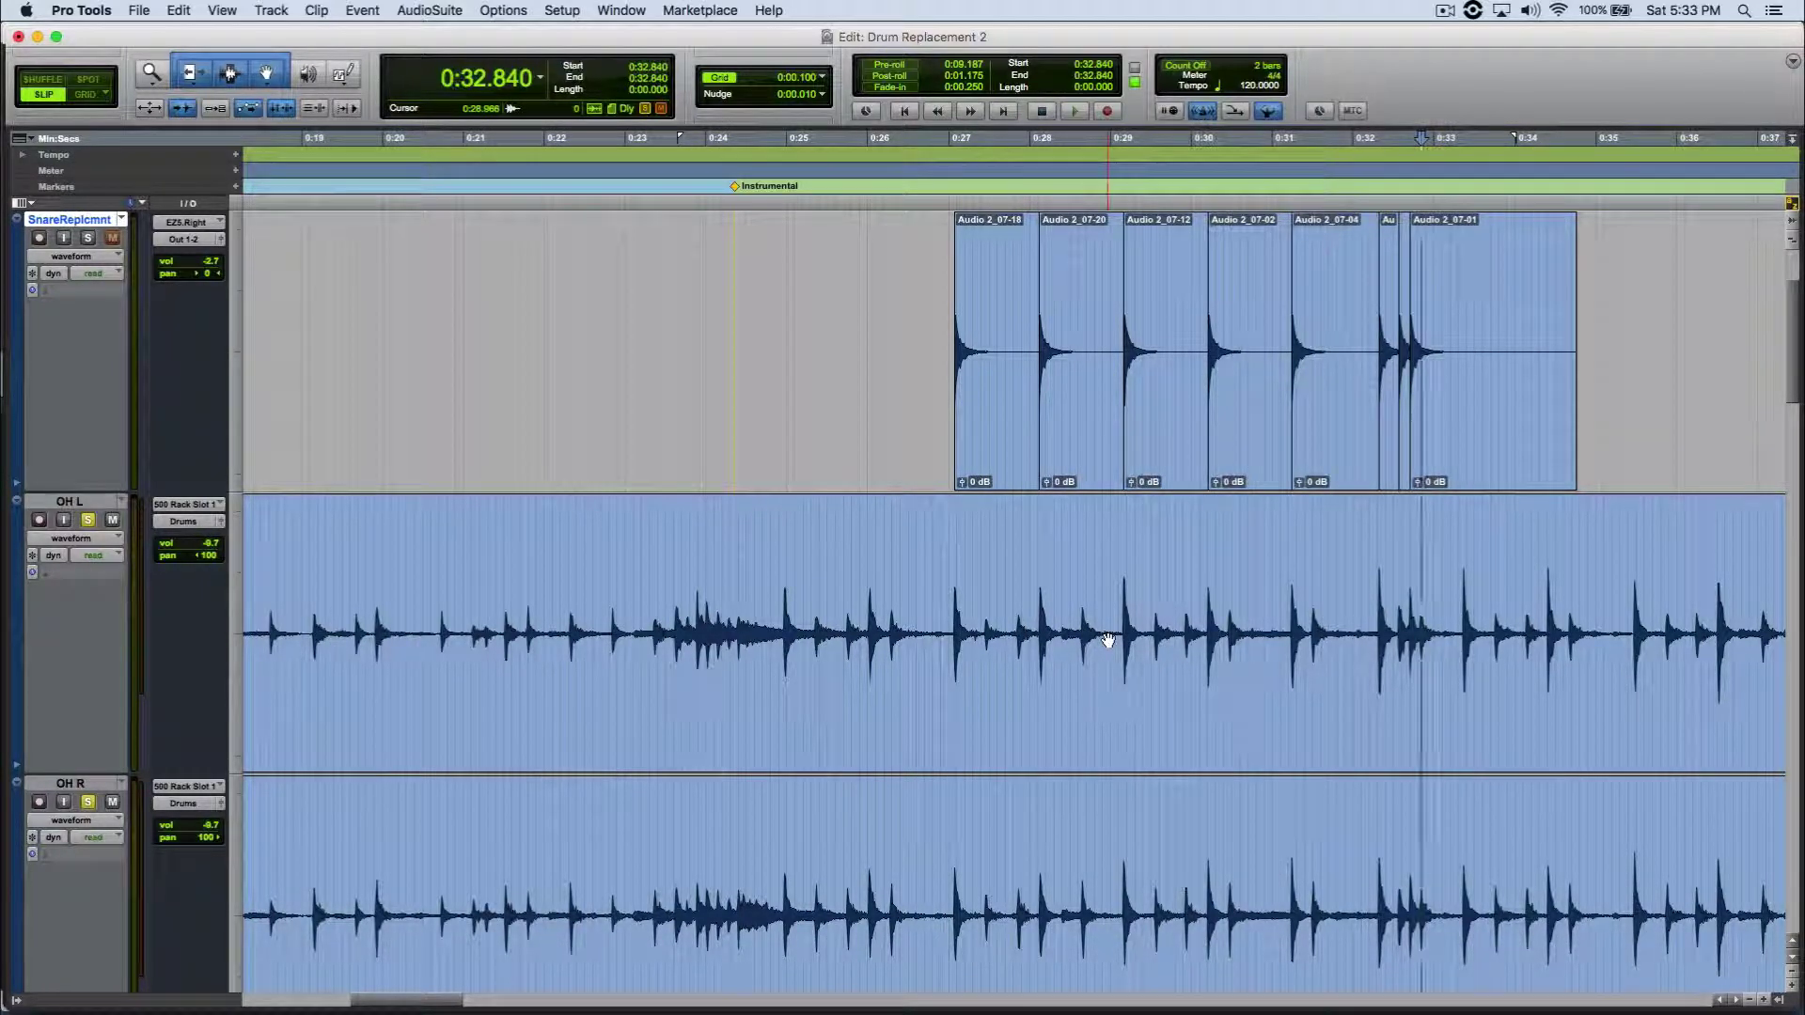
{"action": "key", "text": "Tab"}
{"action": "key", "text": "Tab"}
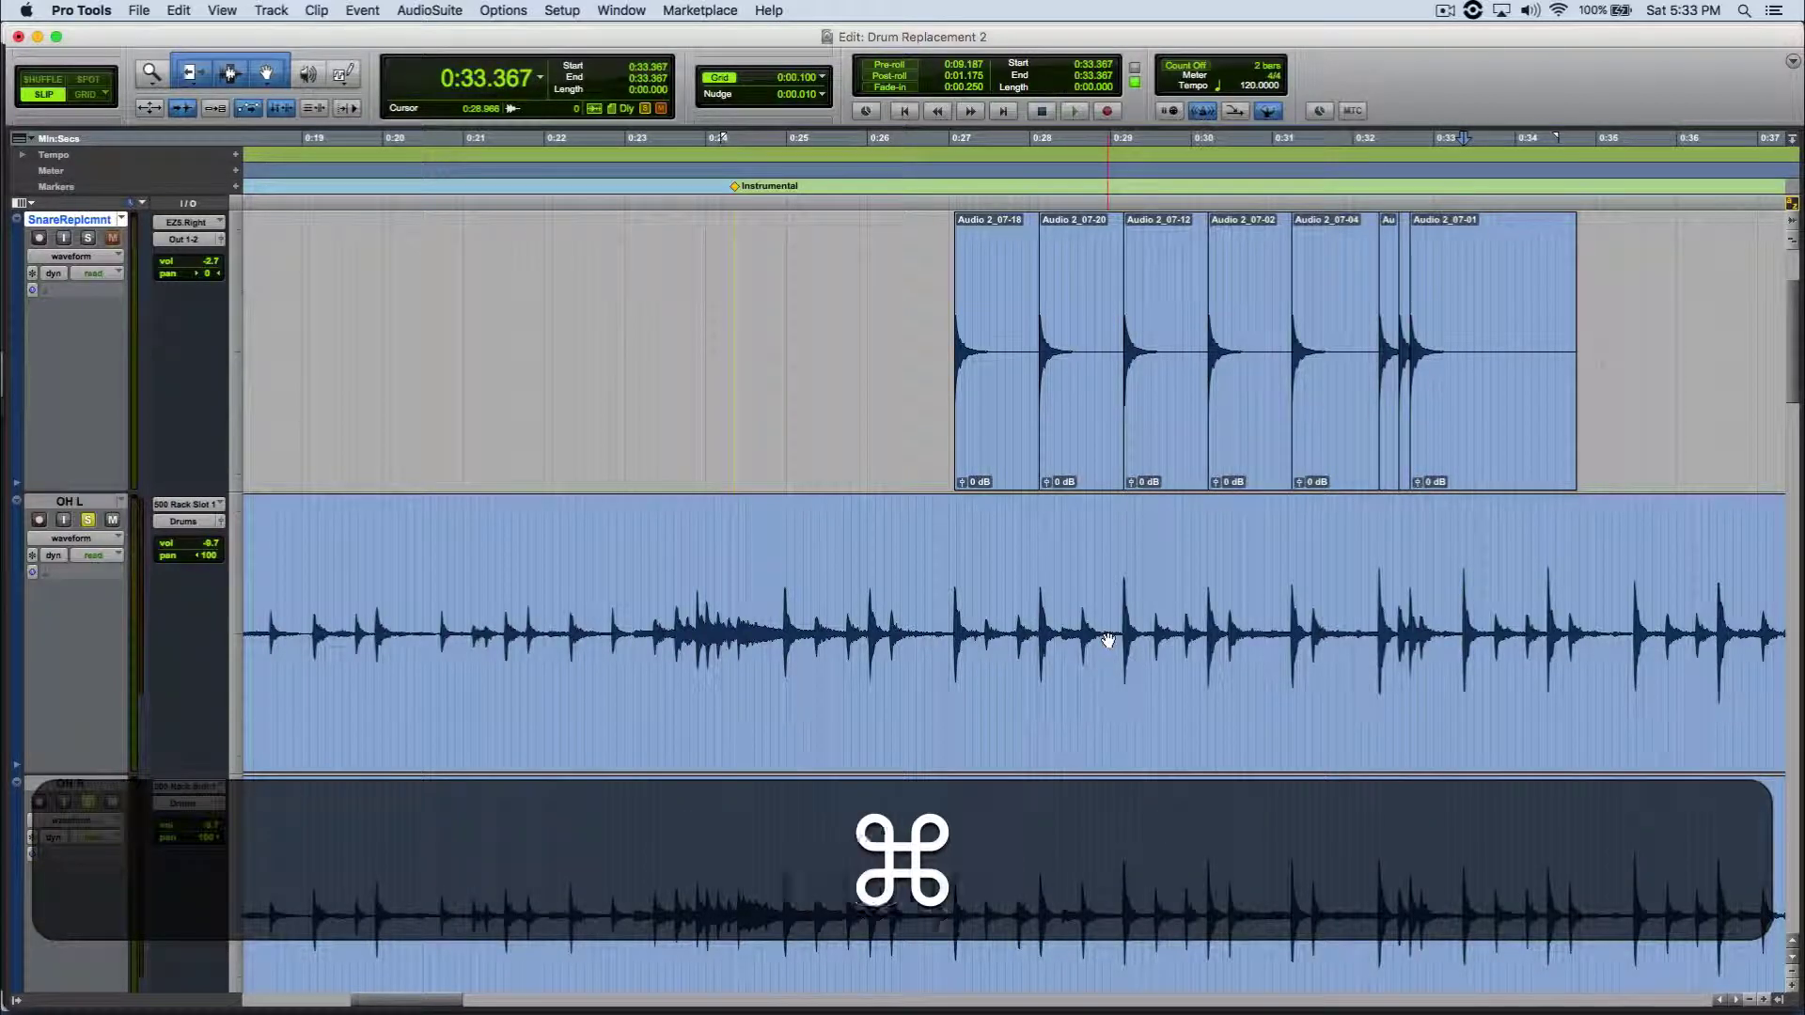
{"action": "key", "text": "super+v"}
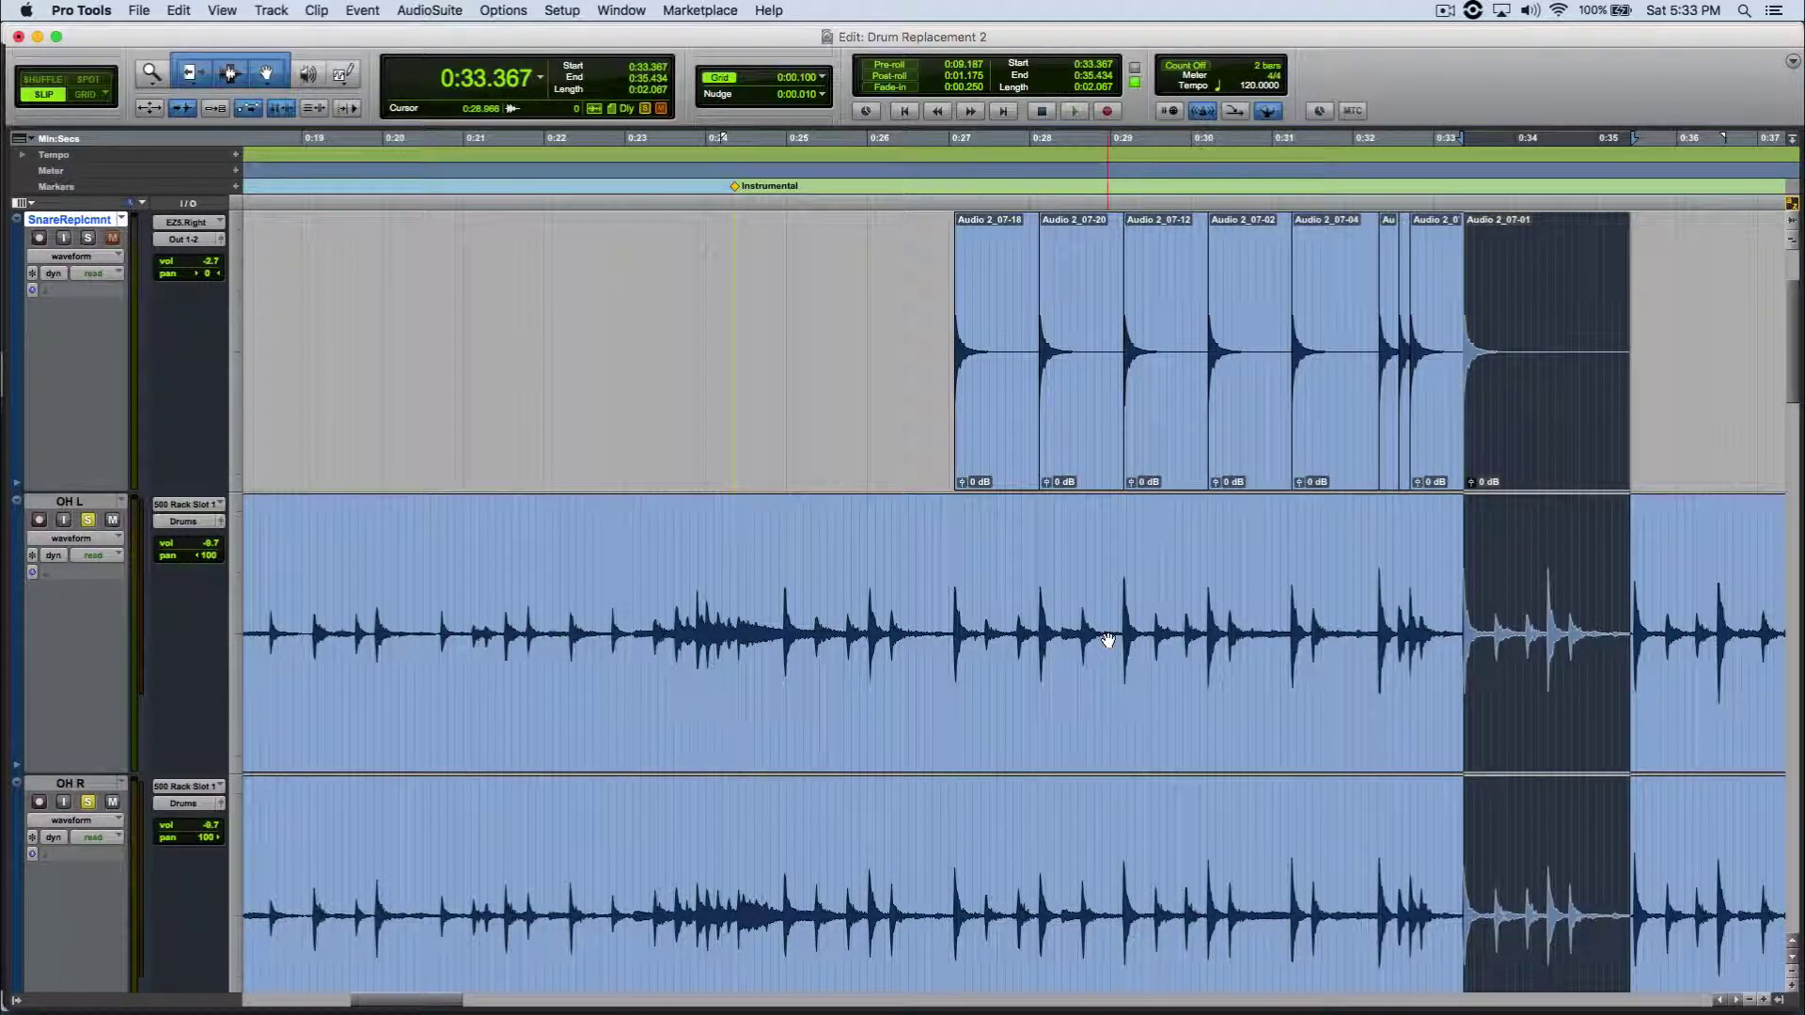
- Advance to the snare hit at 0:34.409 and paste the snare sample on the replacement track
{"action": "key", "text": "Tab"}
{"action": "key", "text": "Tab"}
{"action": "key", "text": "Tab"}
{"action": "key", "text": "Tab"}
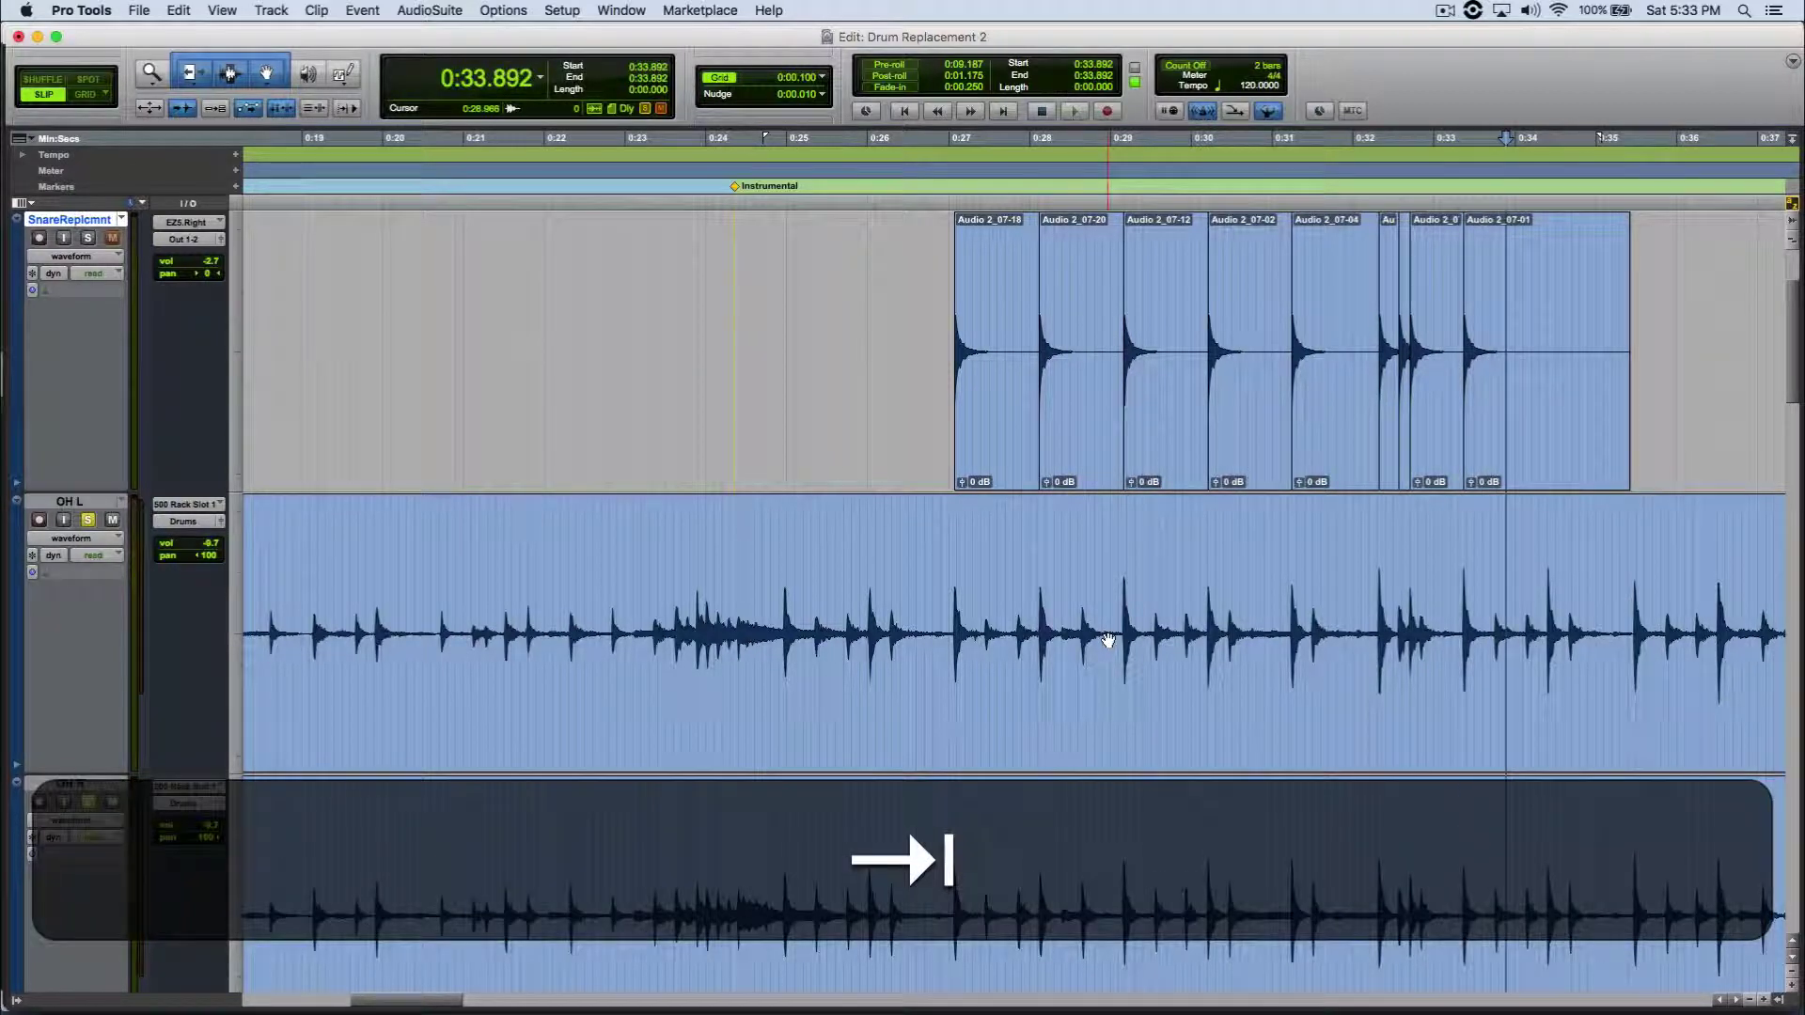
{"action": "key", "text": "super+v"}
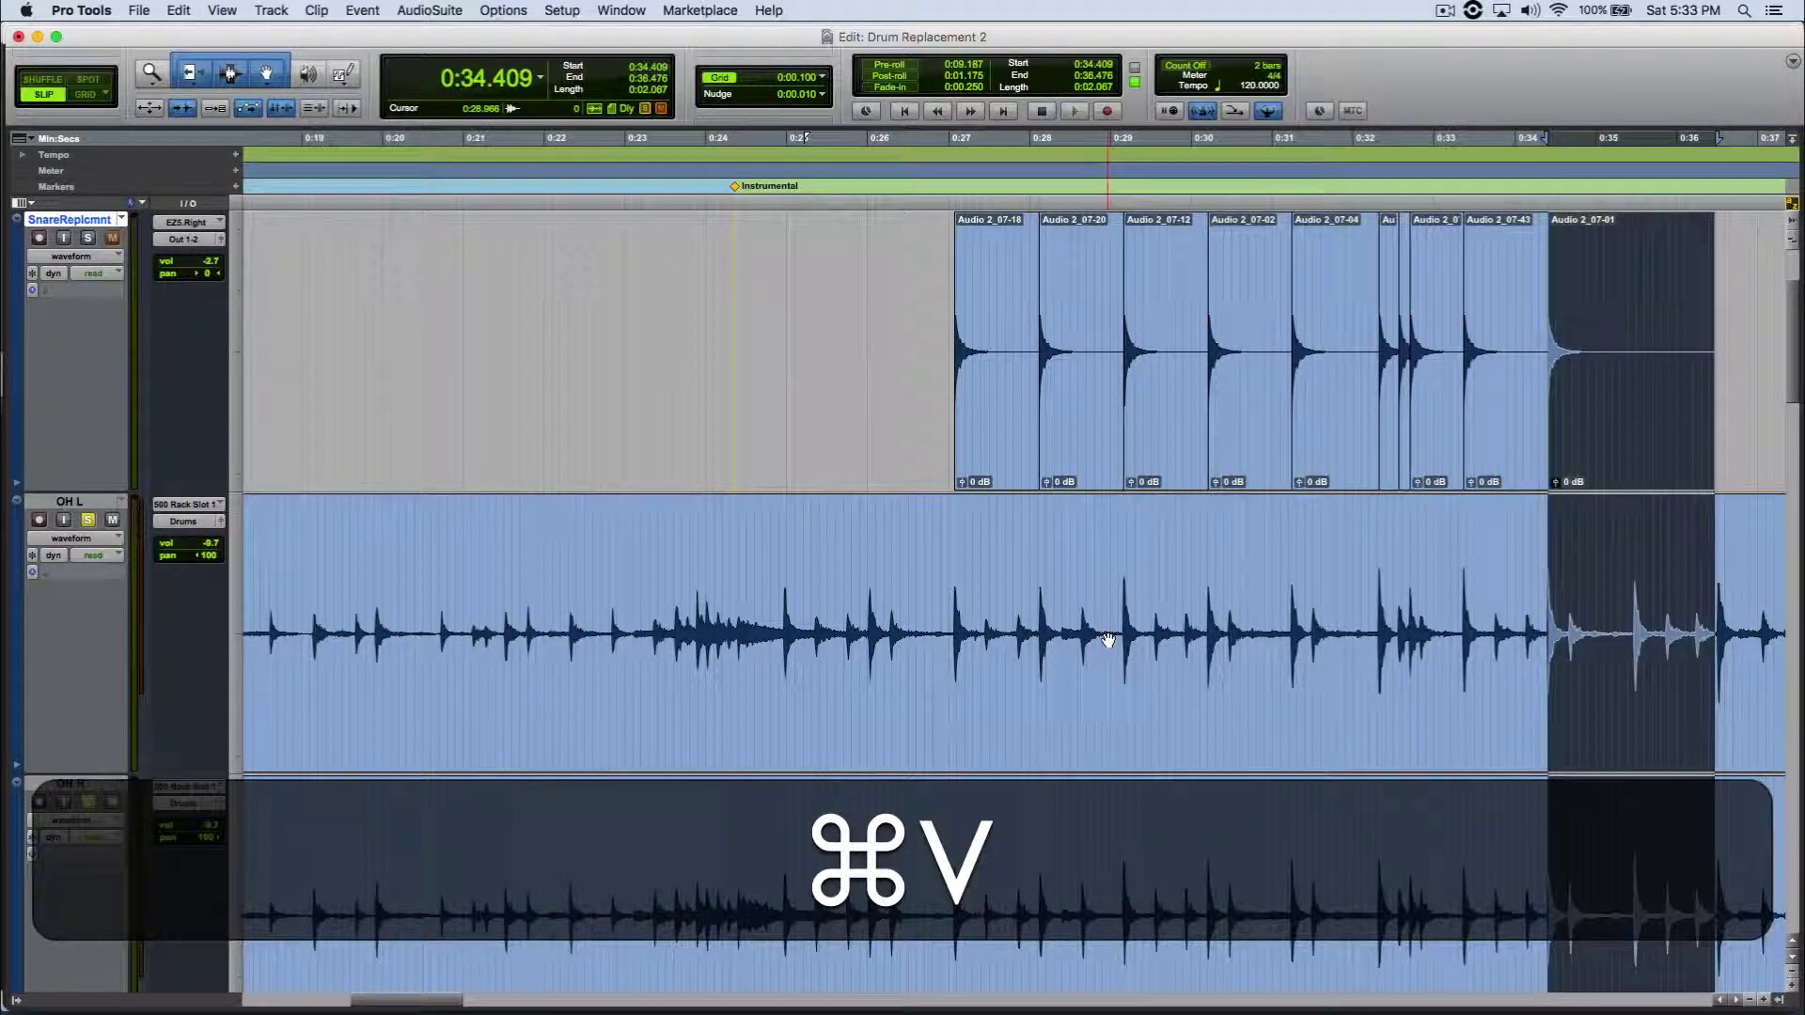
- Advance to the snare transient at 0:35.477 and paste the snare sample there on the replacement track
{"action": "key", "text": "Tab"}
{"action": "key", "text": "Tab"}
{"action": "key", "text": "Tab"}
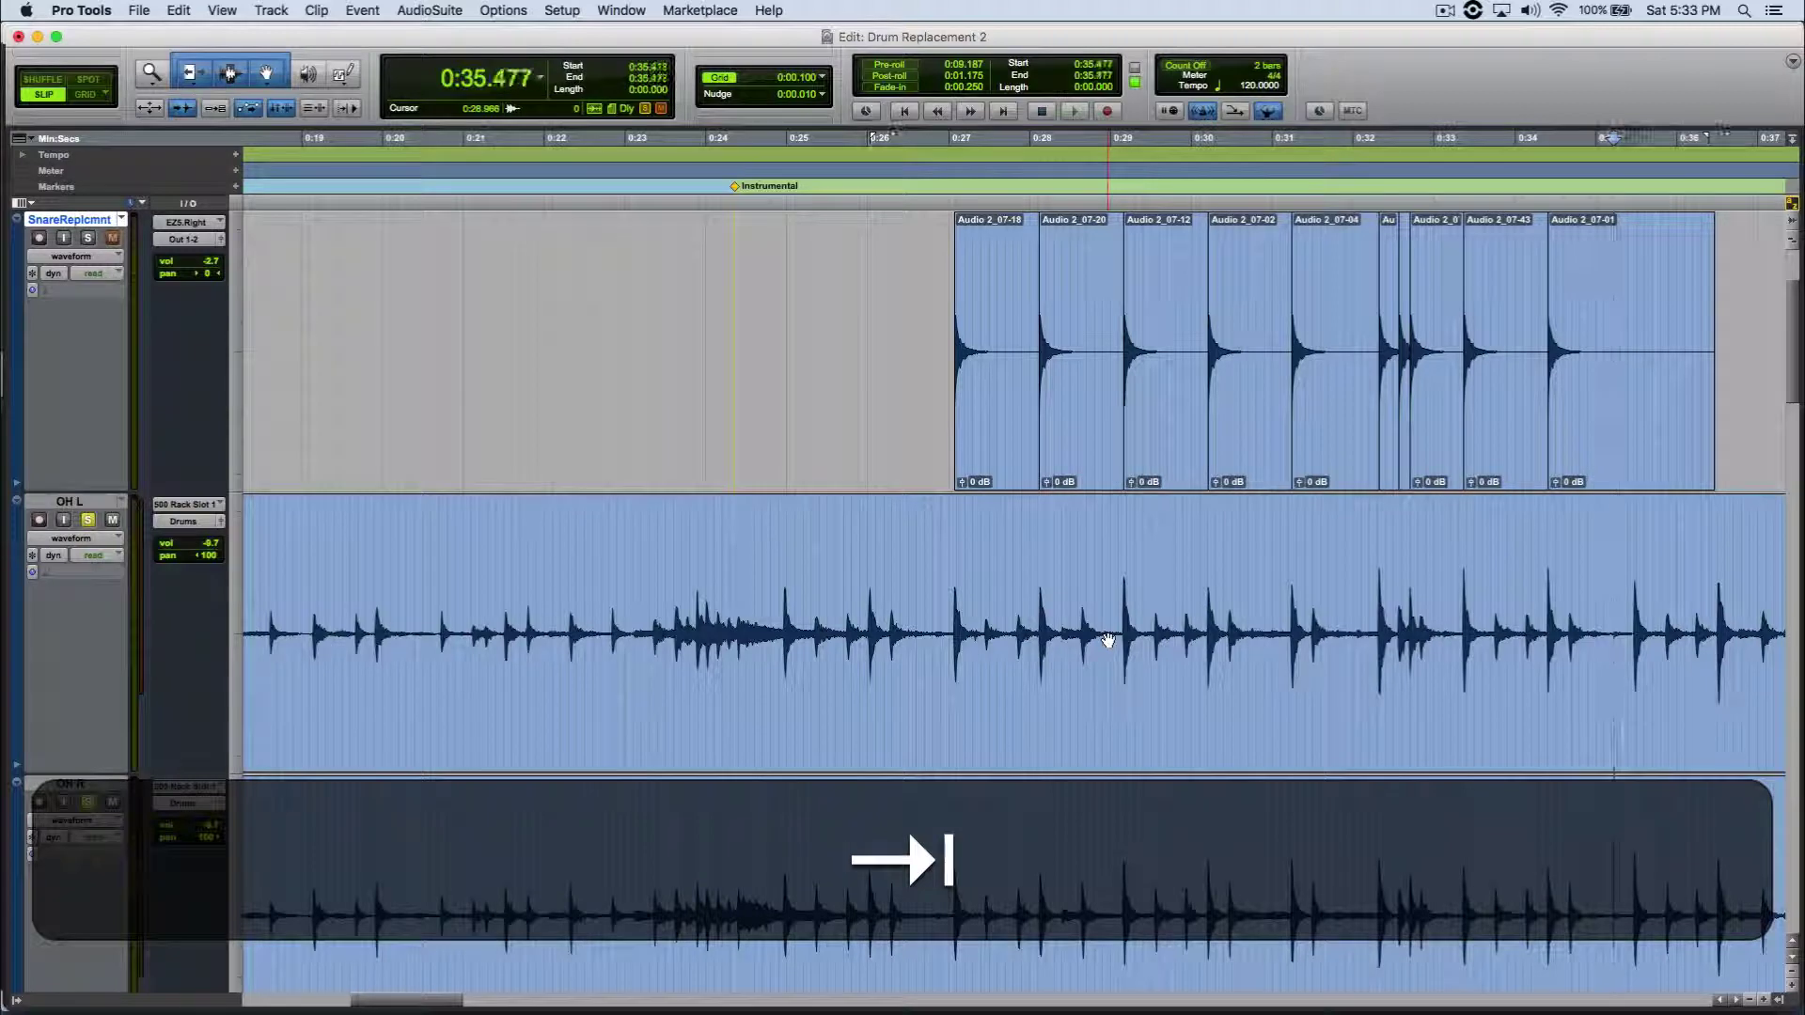
{"action": "key", "text": "super+Tab"}
{"action": "key", "text": "super+v"}
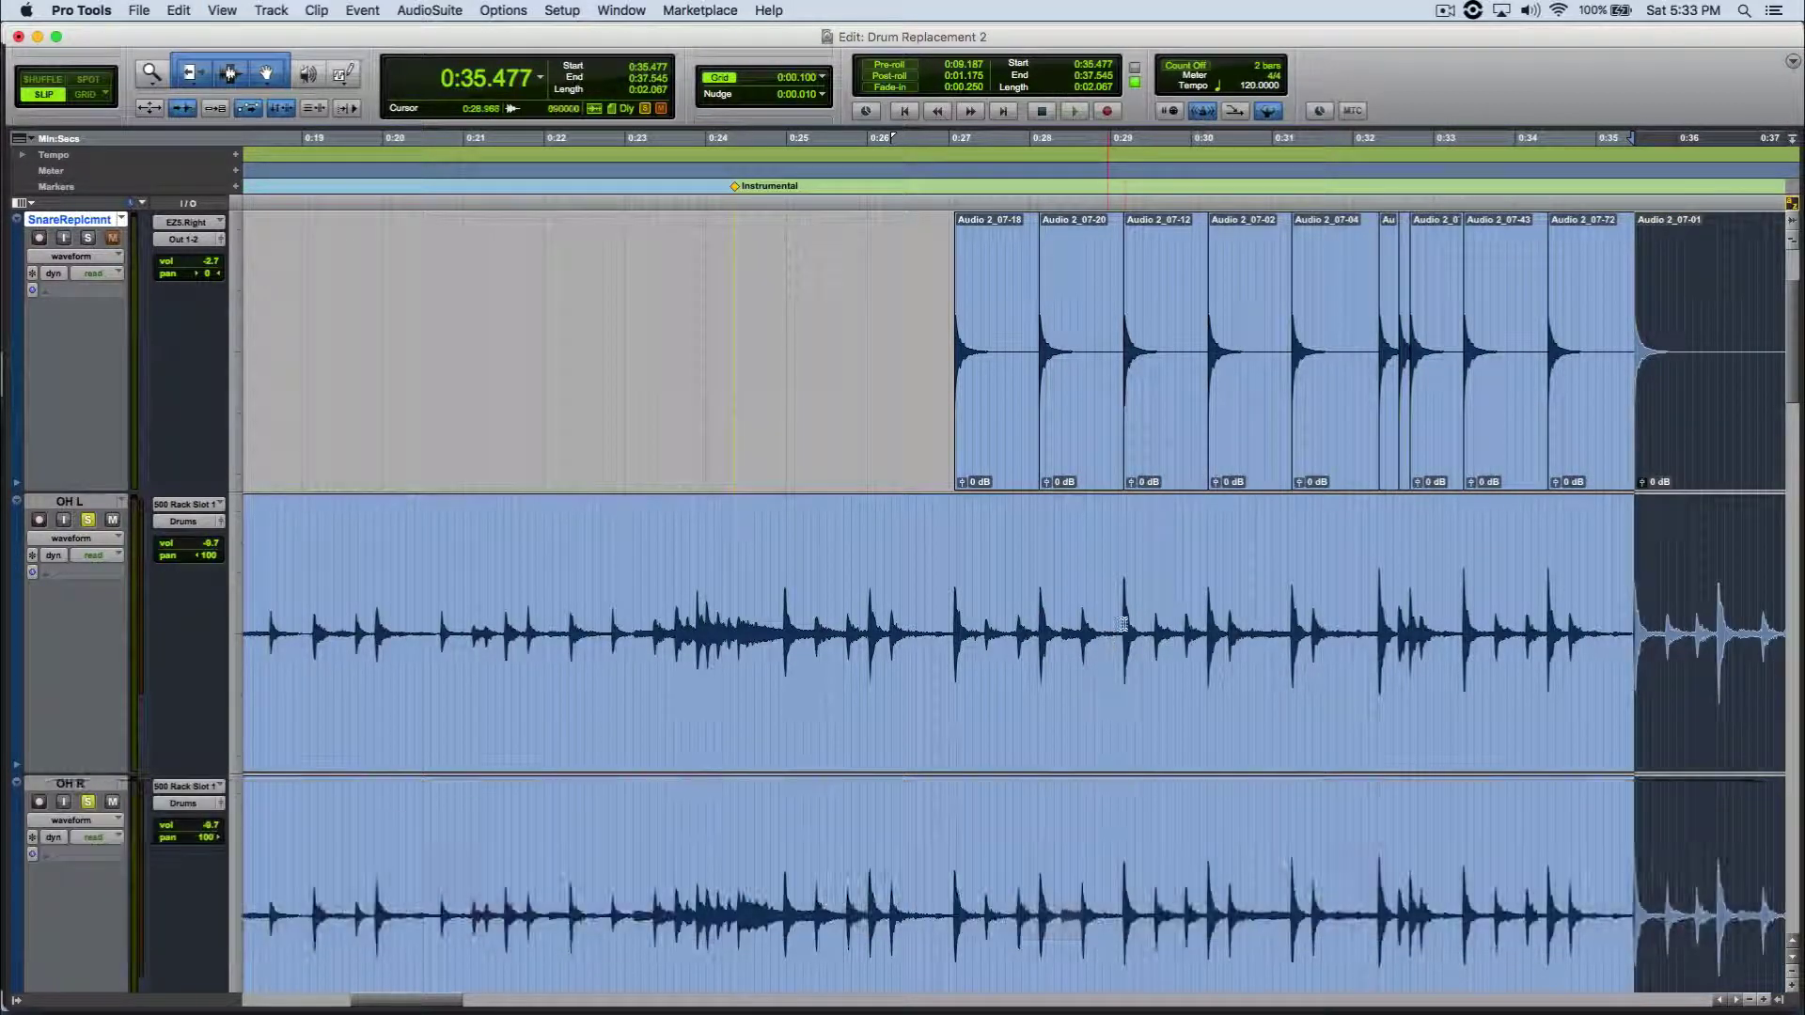
- Unsolo the overhead tracks and play the session from 0:23.963 to audition the pasted snare hits in the mix
{"action": "left_click", "coordinate": [703, 261]}
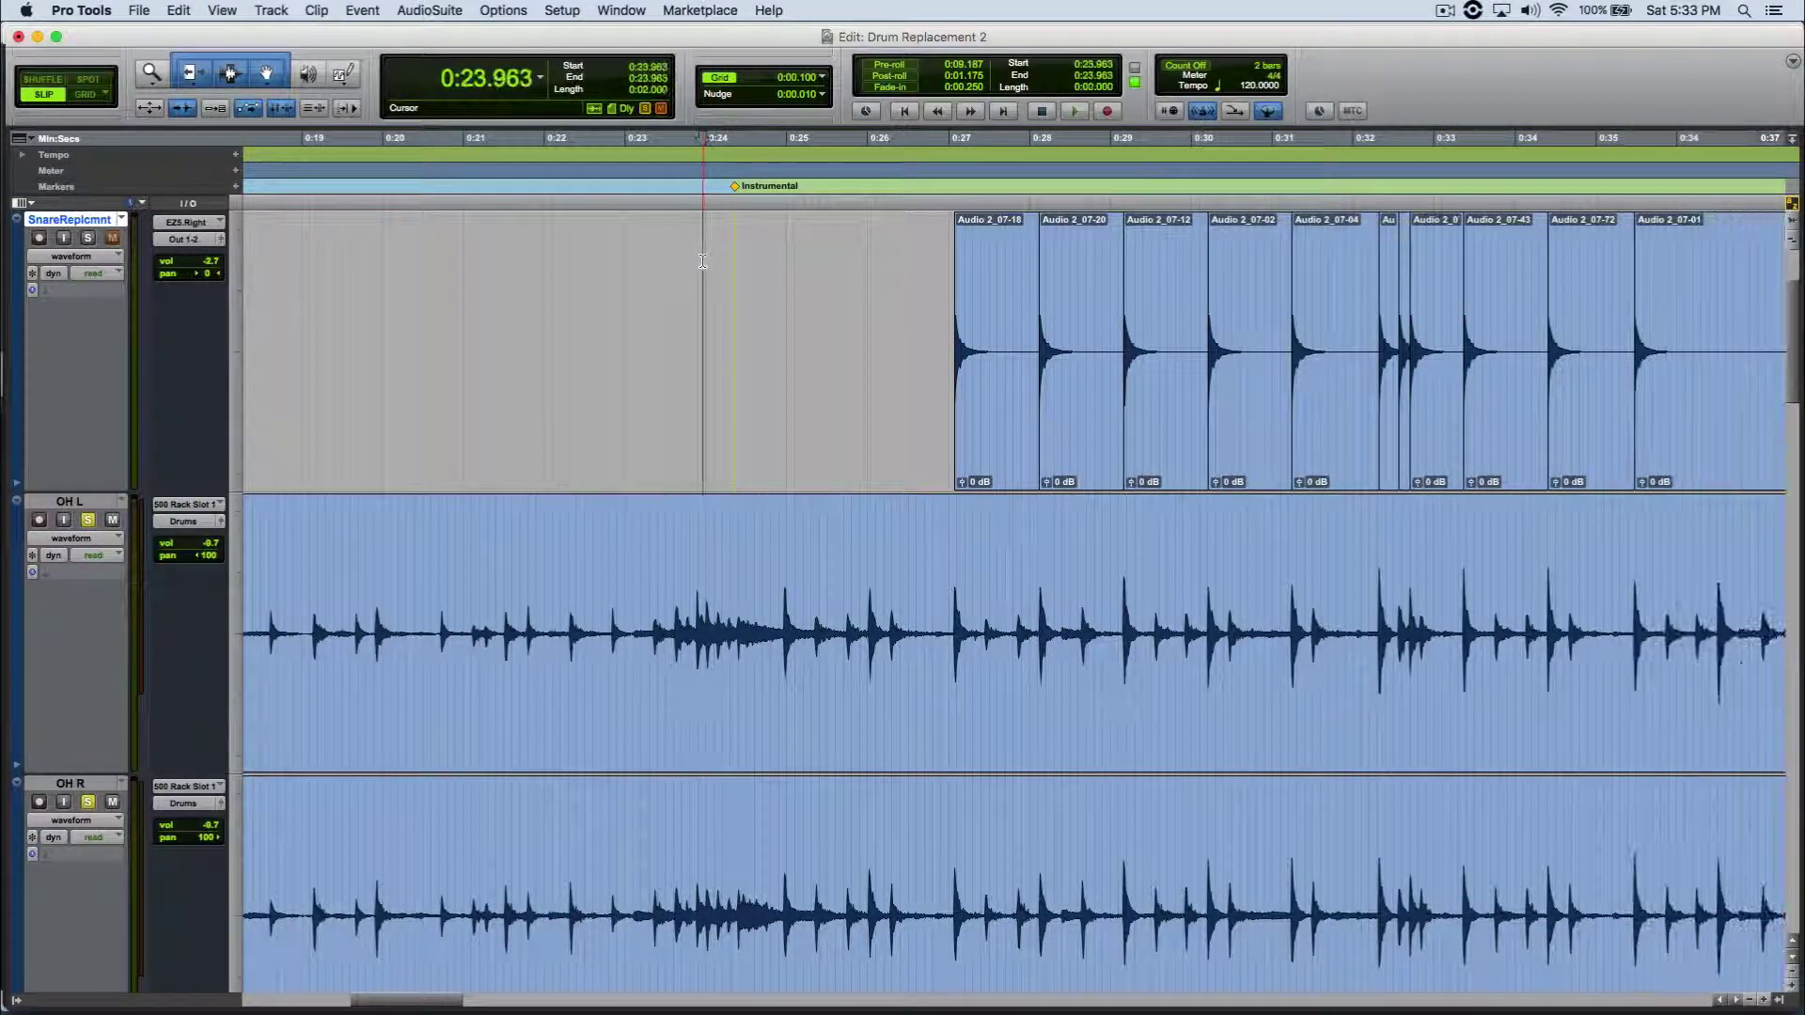
{"action": "left_click", "coordinate": [88, 522]}
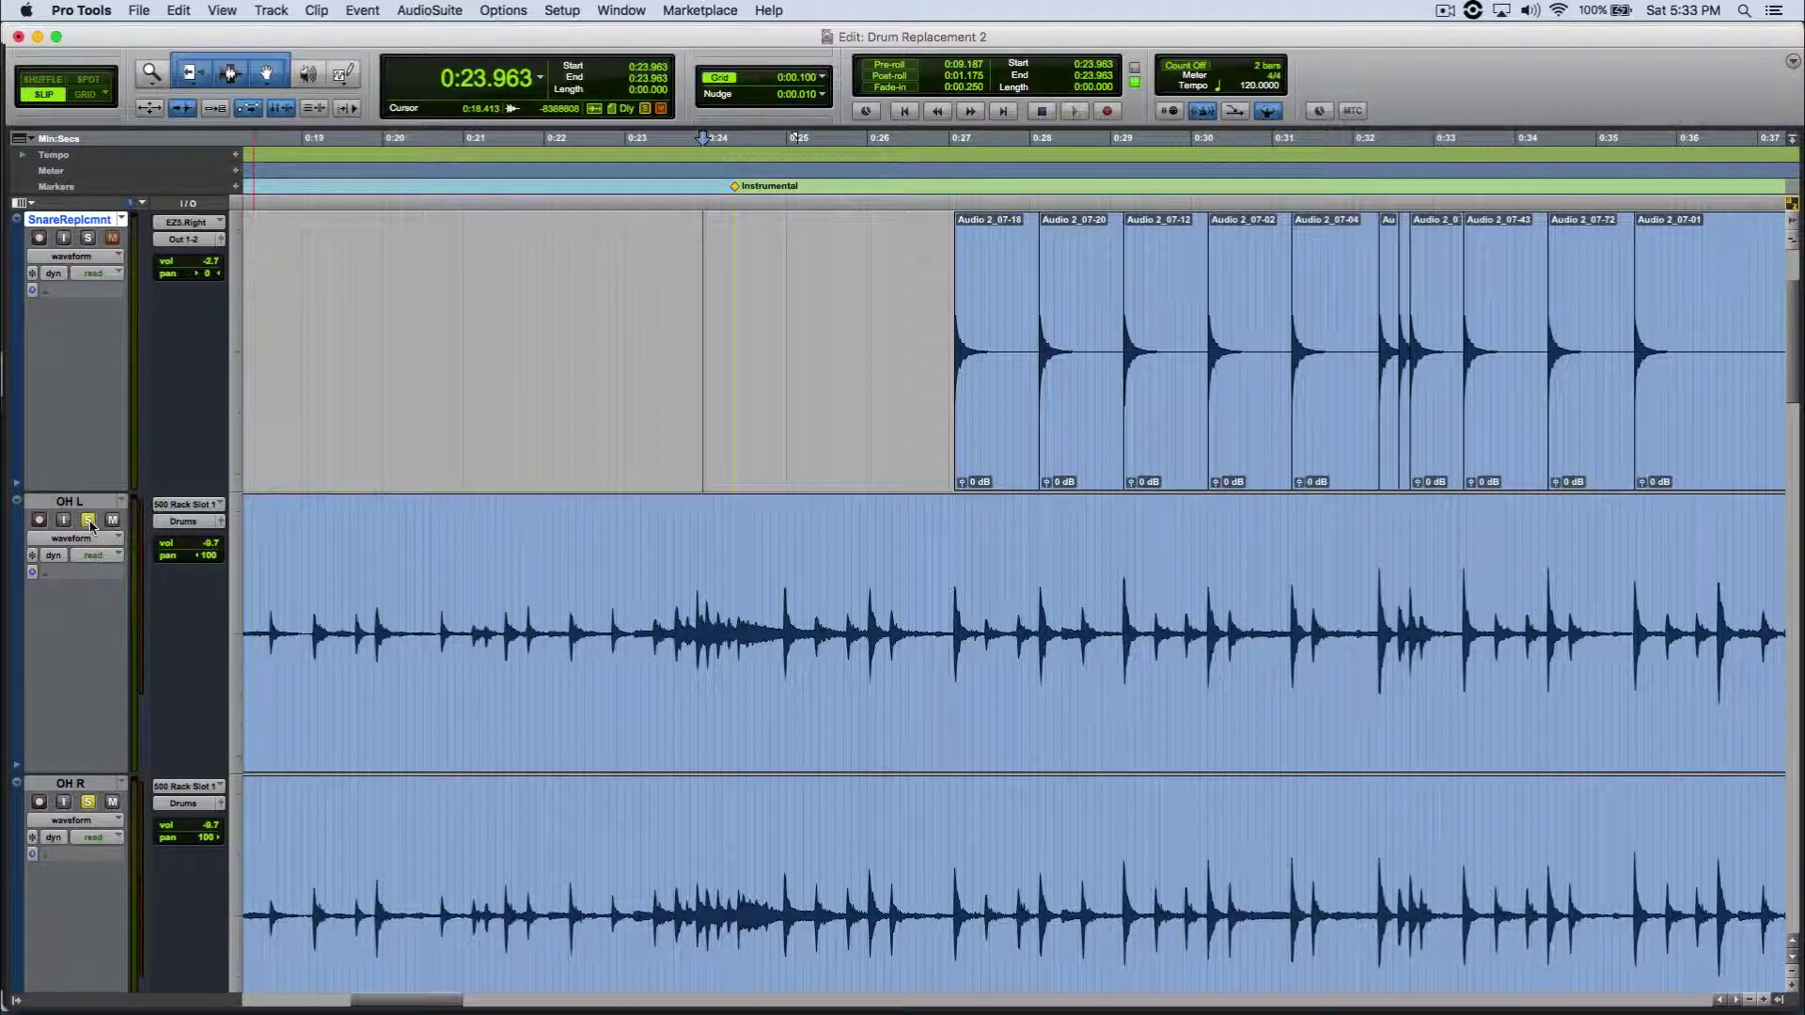
{"action": "key", "text": "space"}
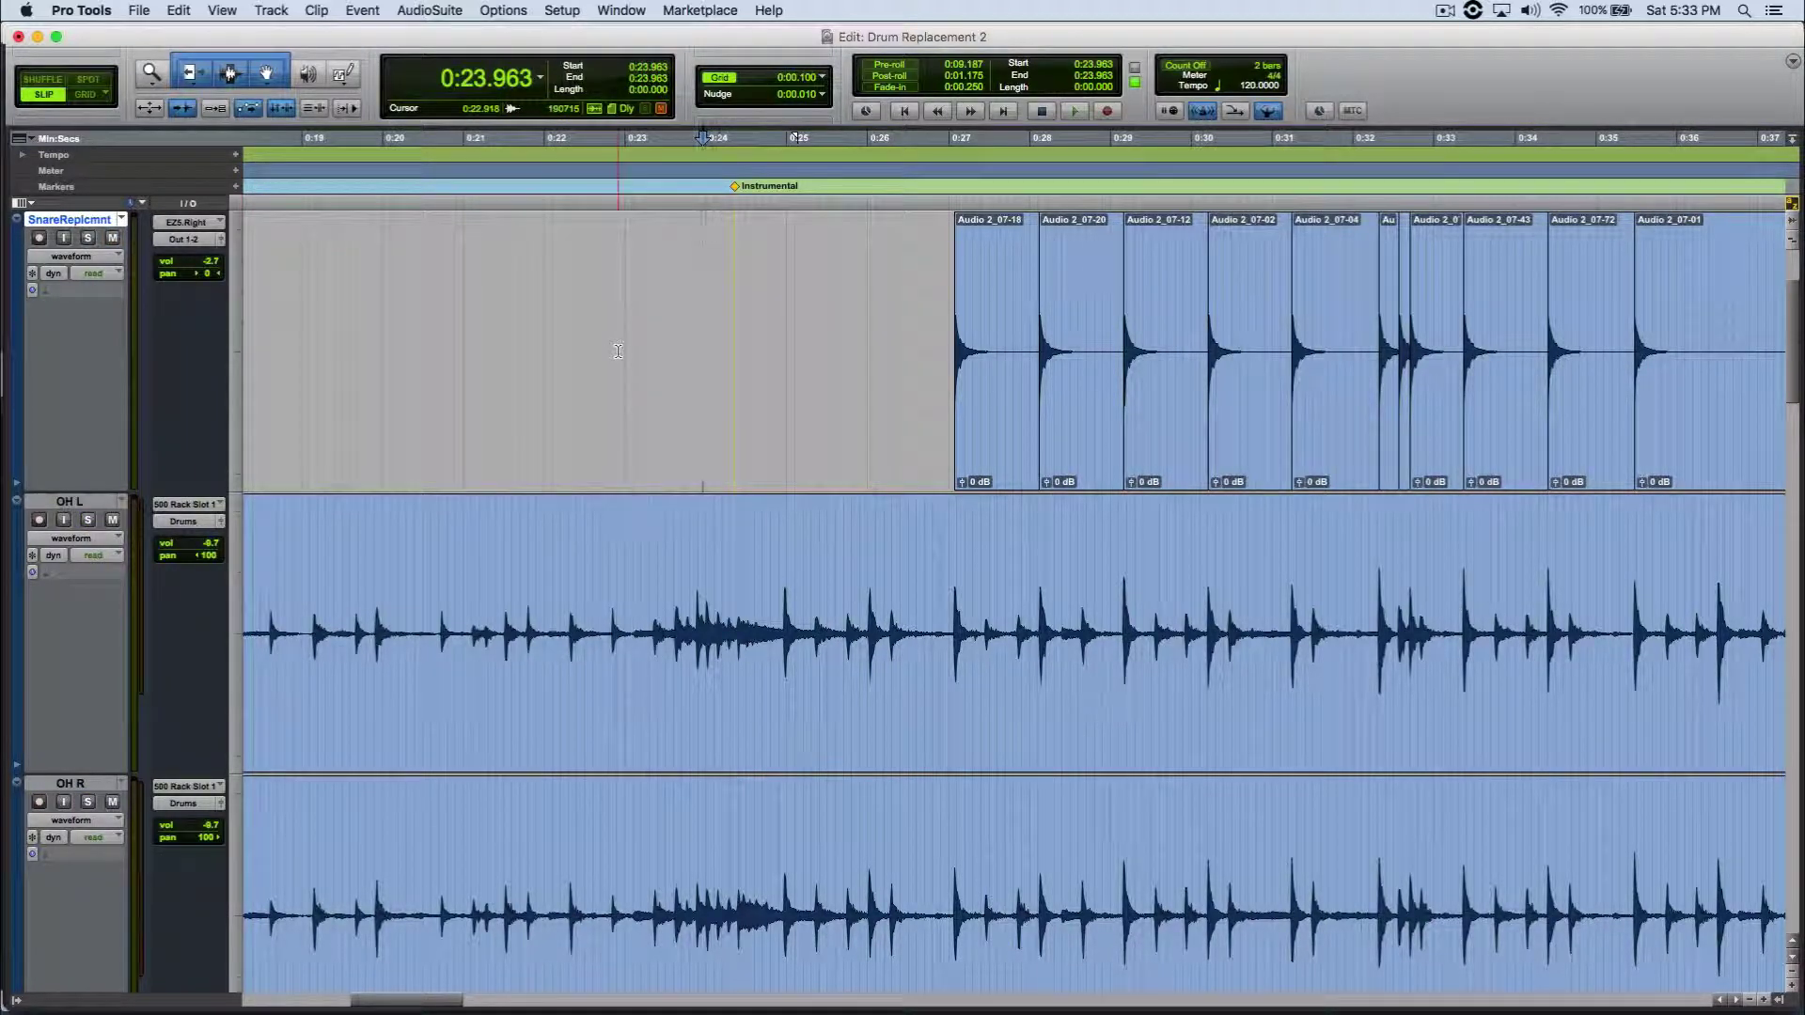
{"action": "key", "text": "r"}
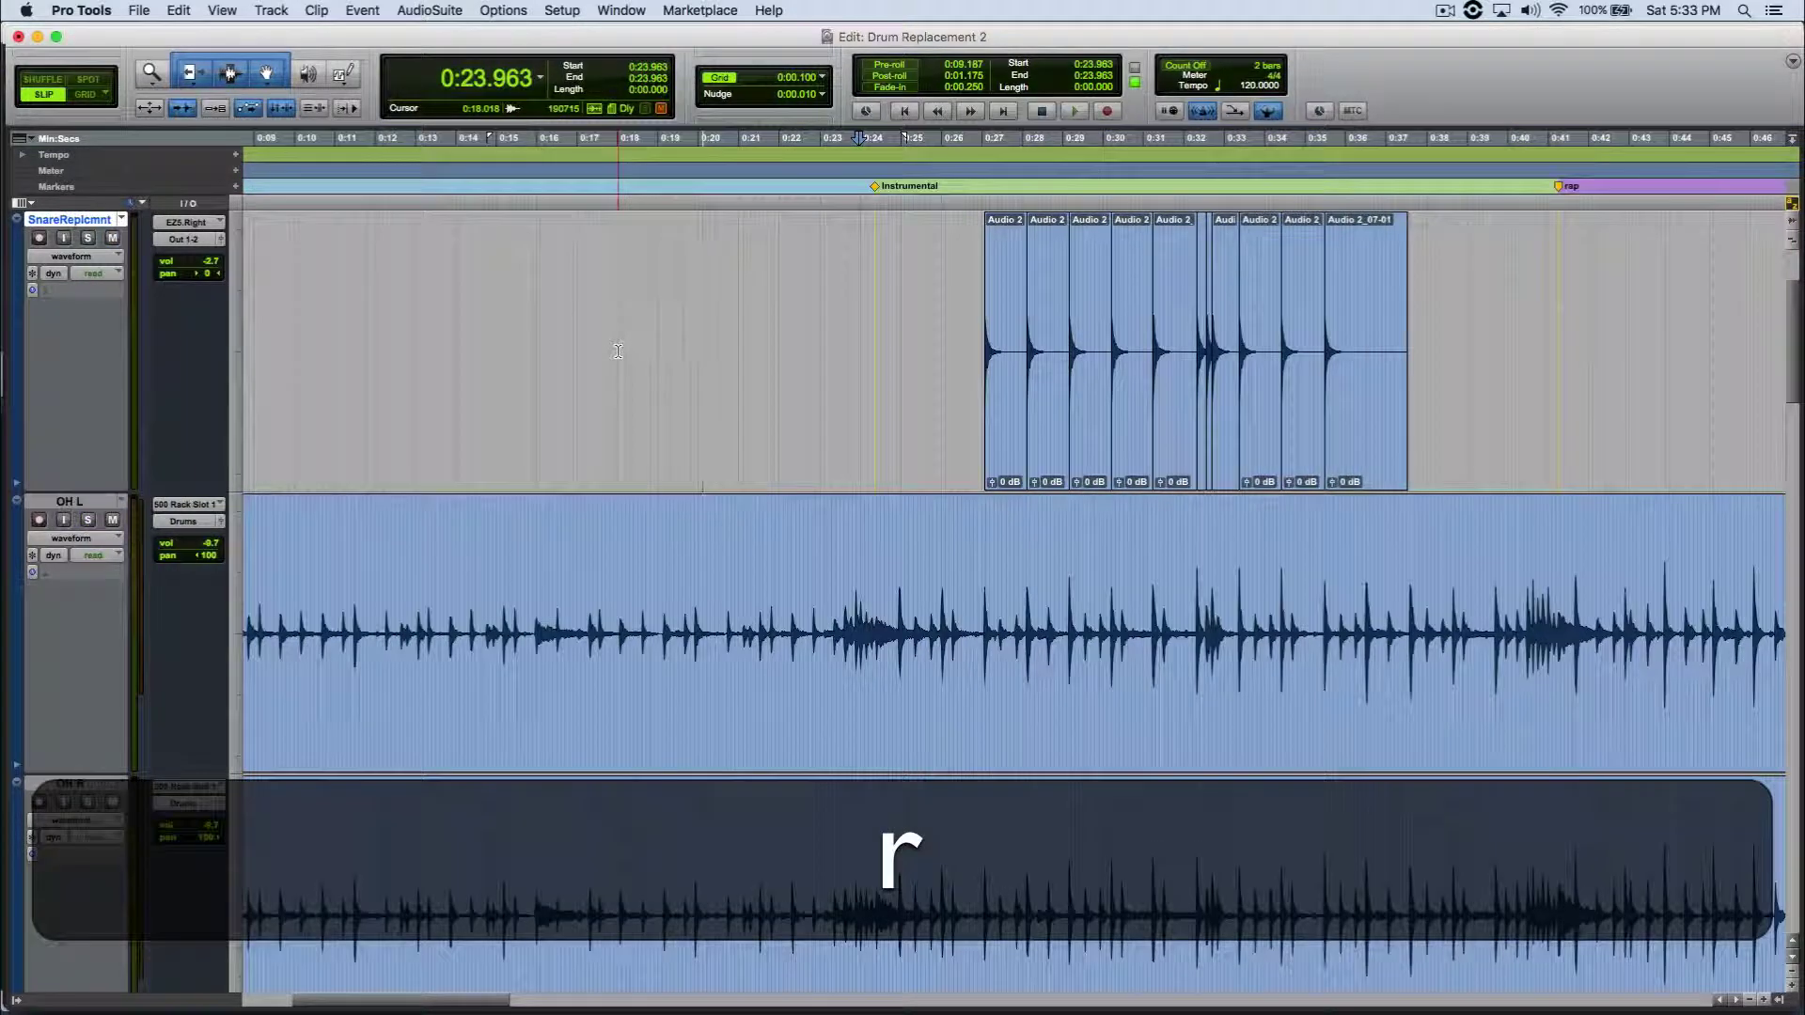
{"action": "key", "text": "space"}
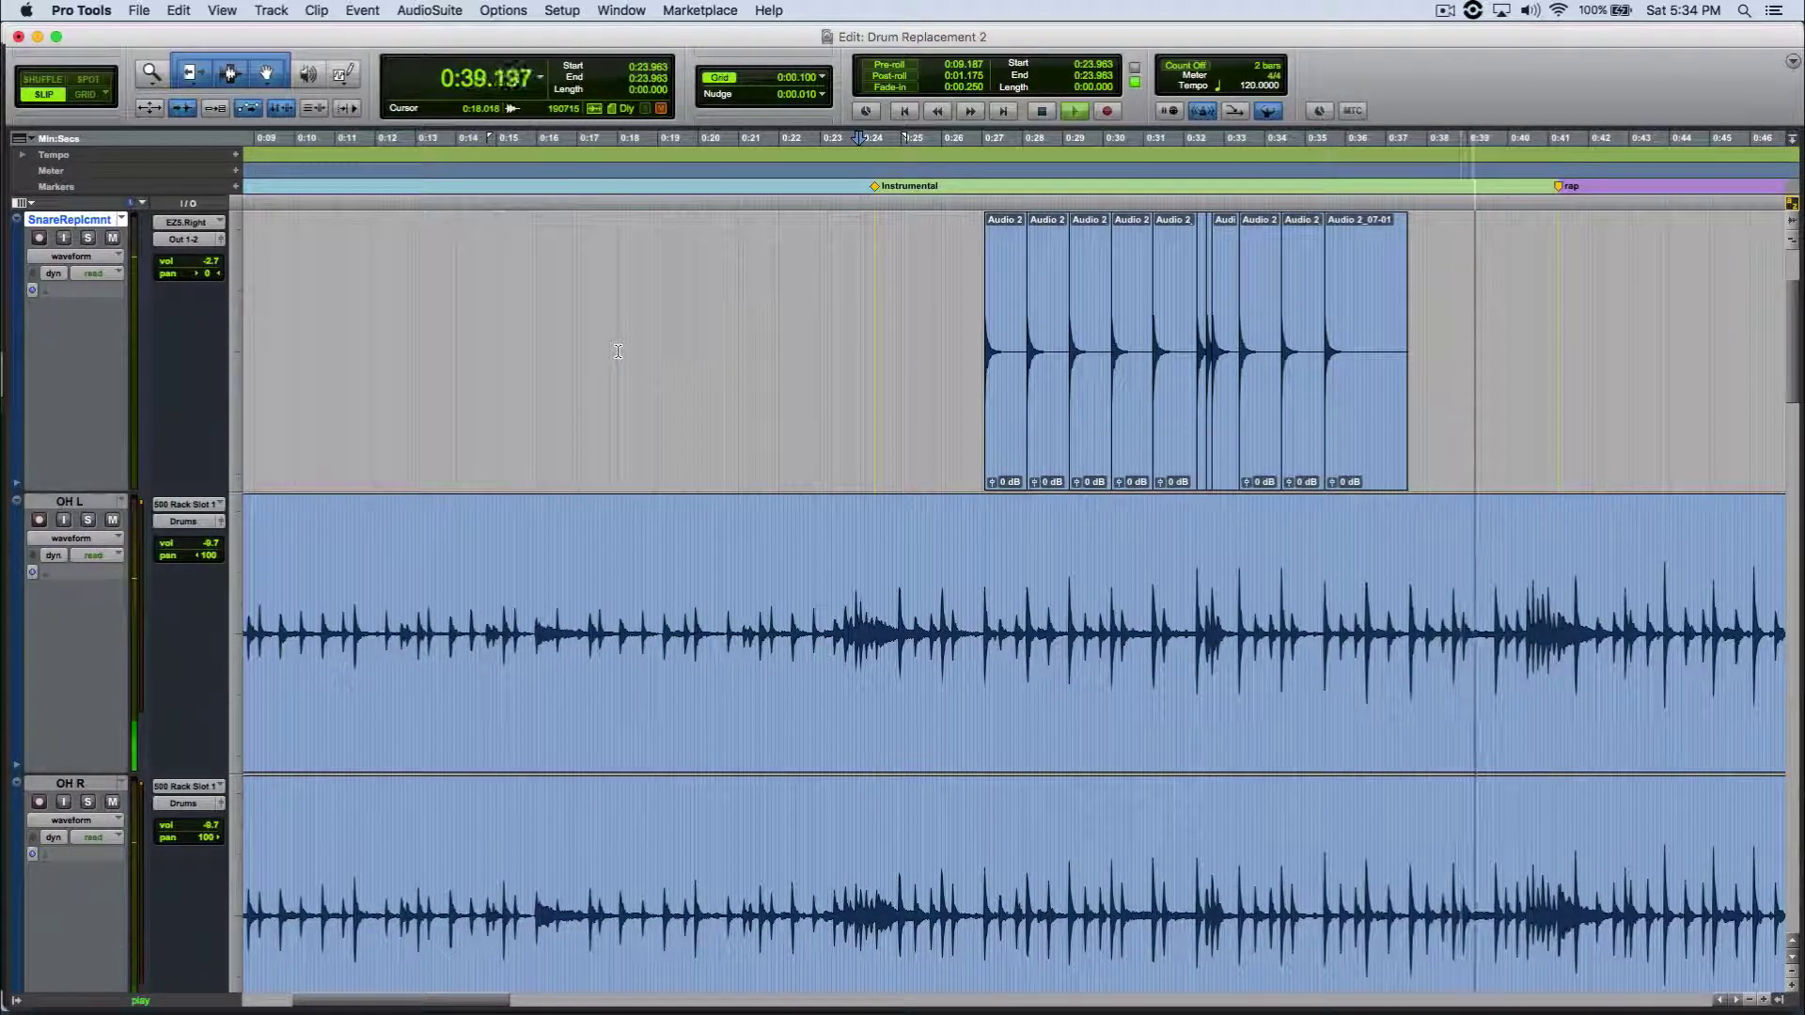
{"action": "key", "text": "space"}
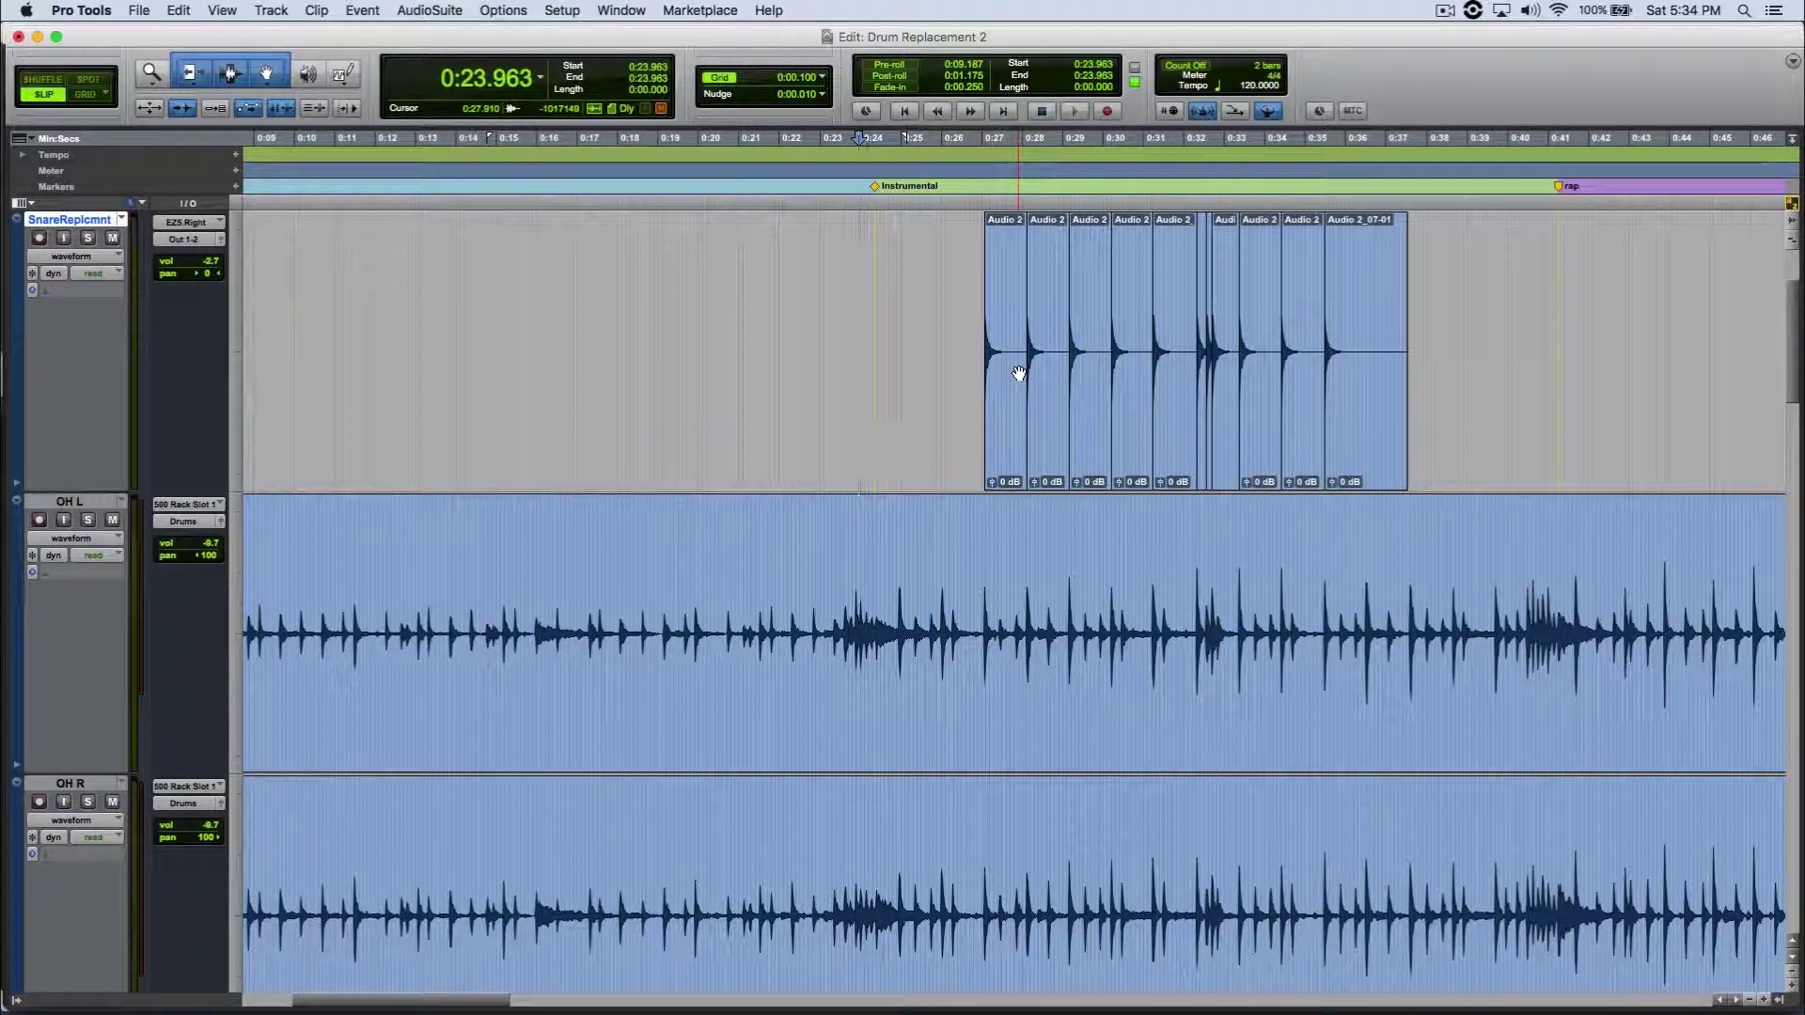
{"action": "key", "text": "space"}
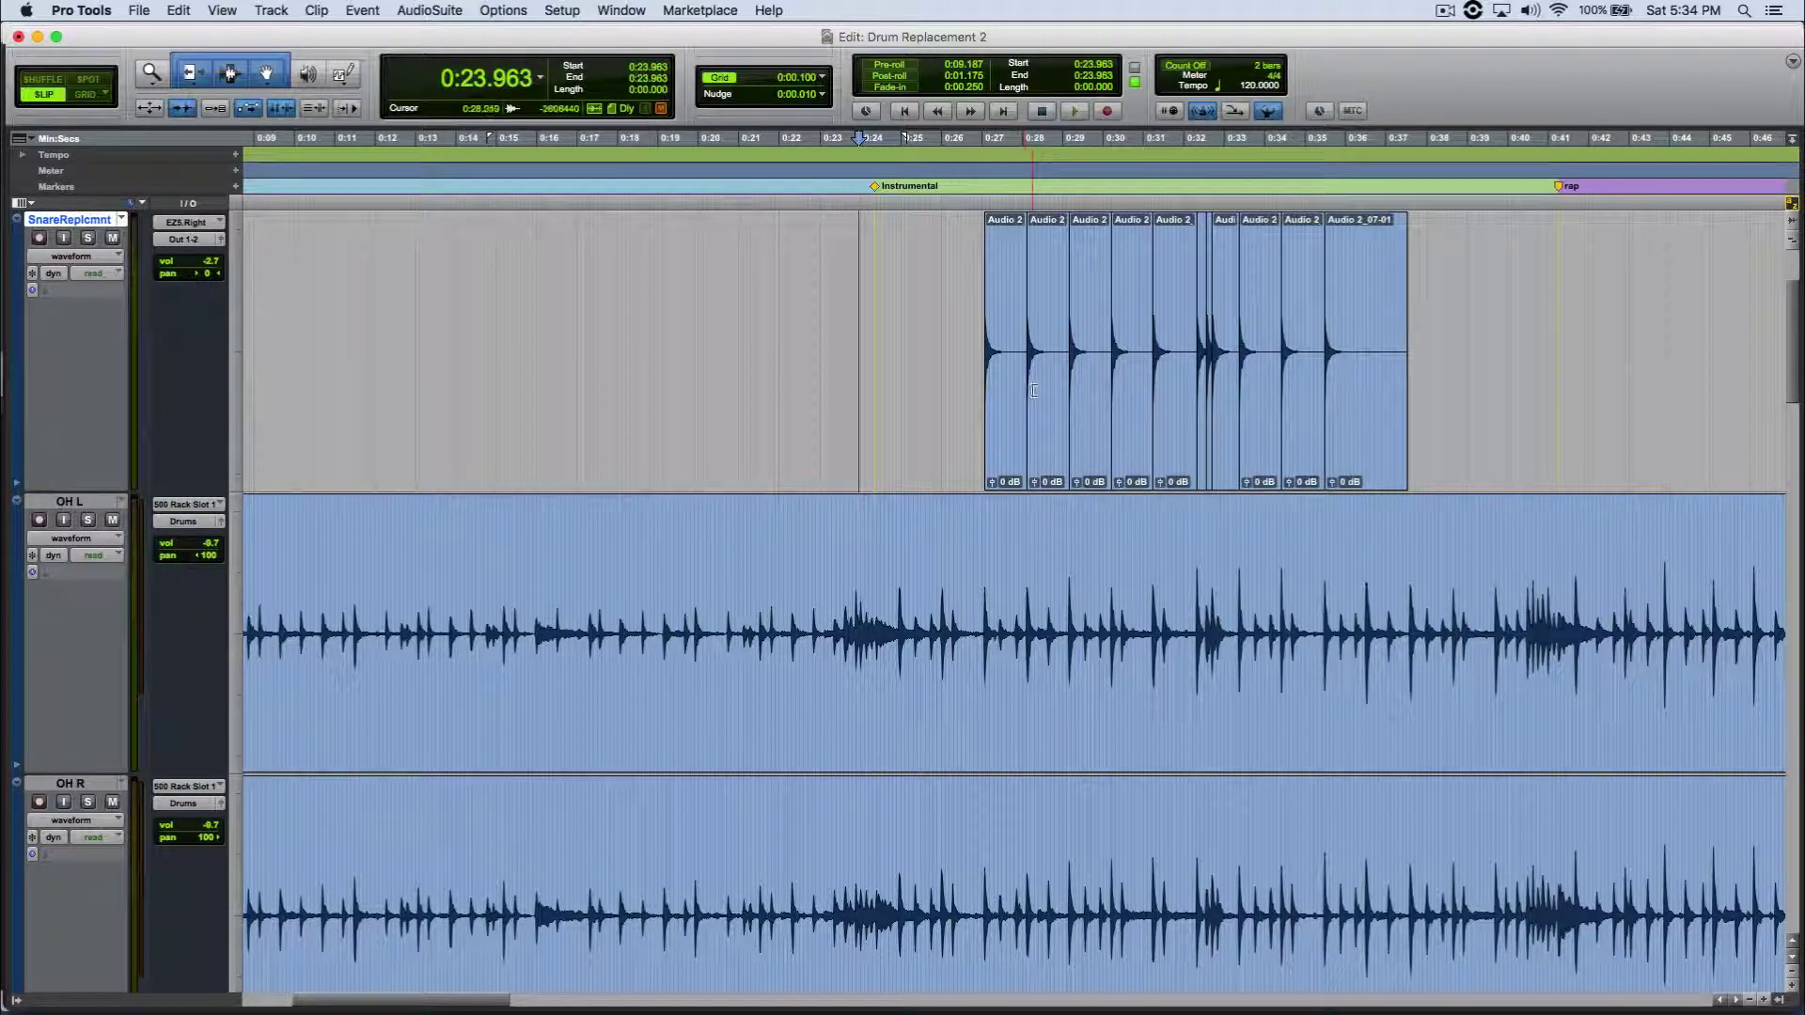
- Play the drum fill just before the Instrumental marker repeatedly from 0:22.569 to identify its snare hits
{"action": "left_click", "coordinate": [802, 562]}
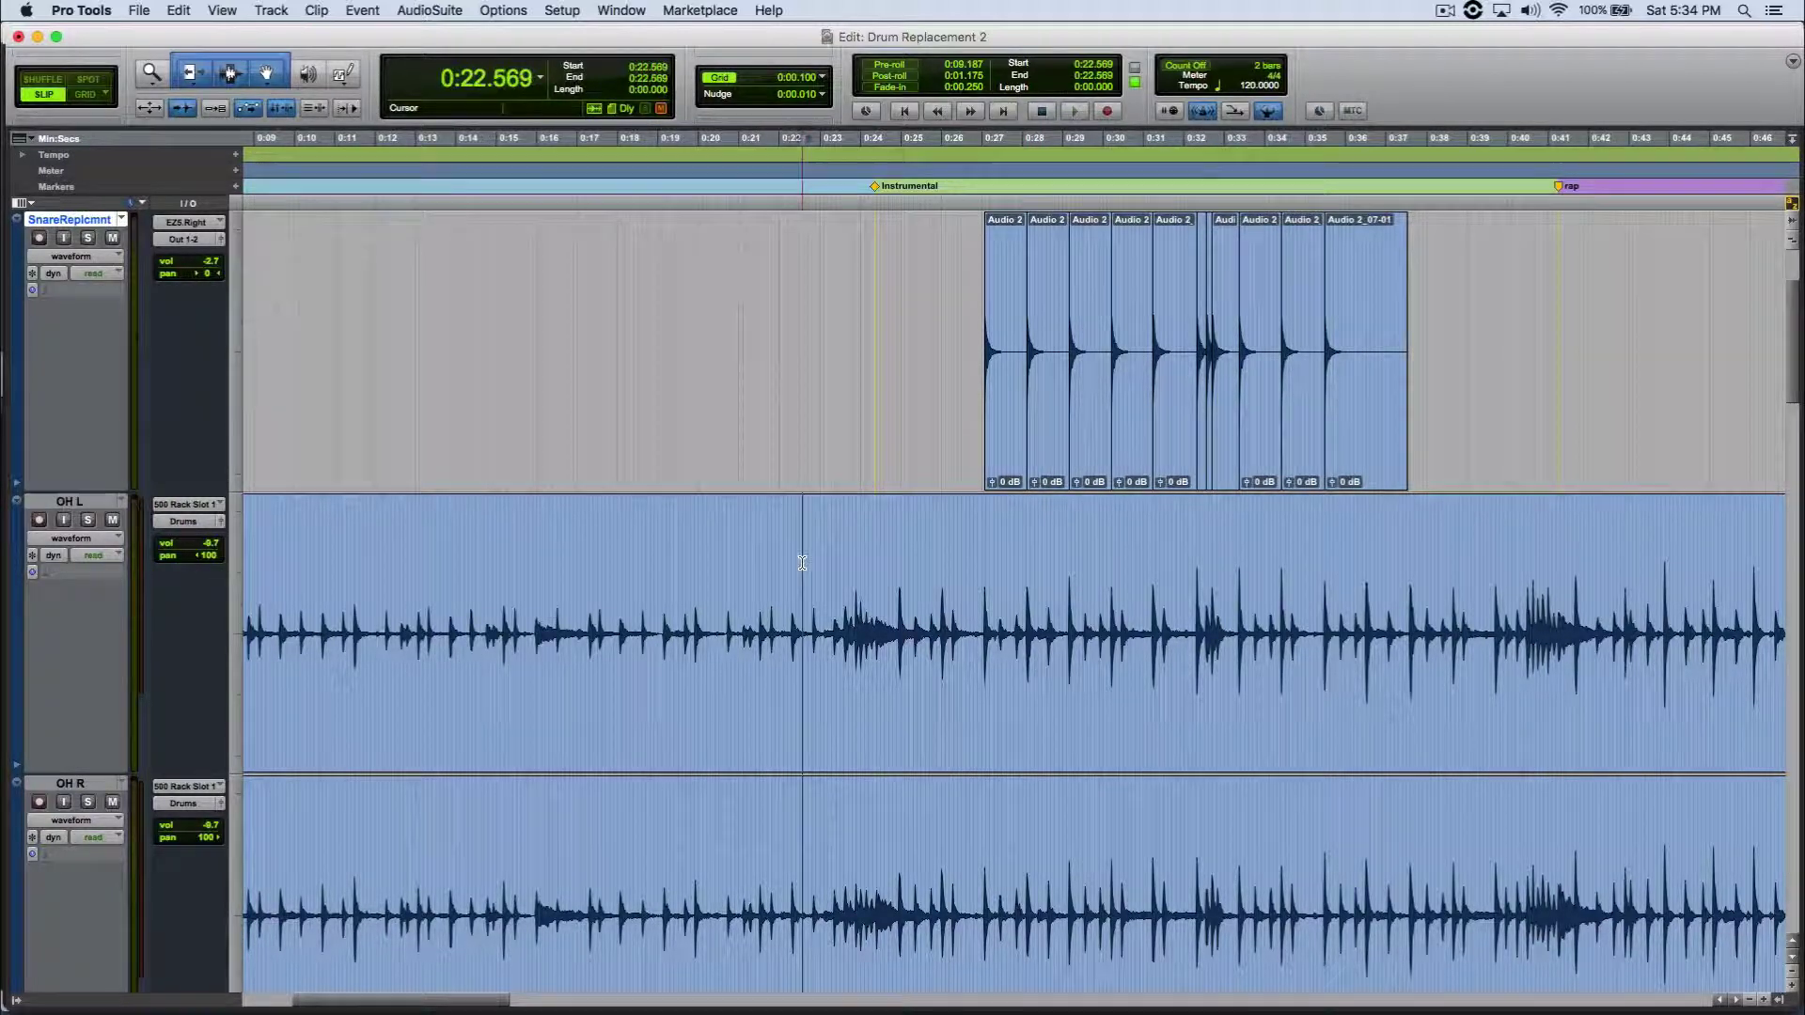
{"action": "key", "text": "space"}
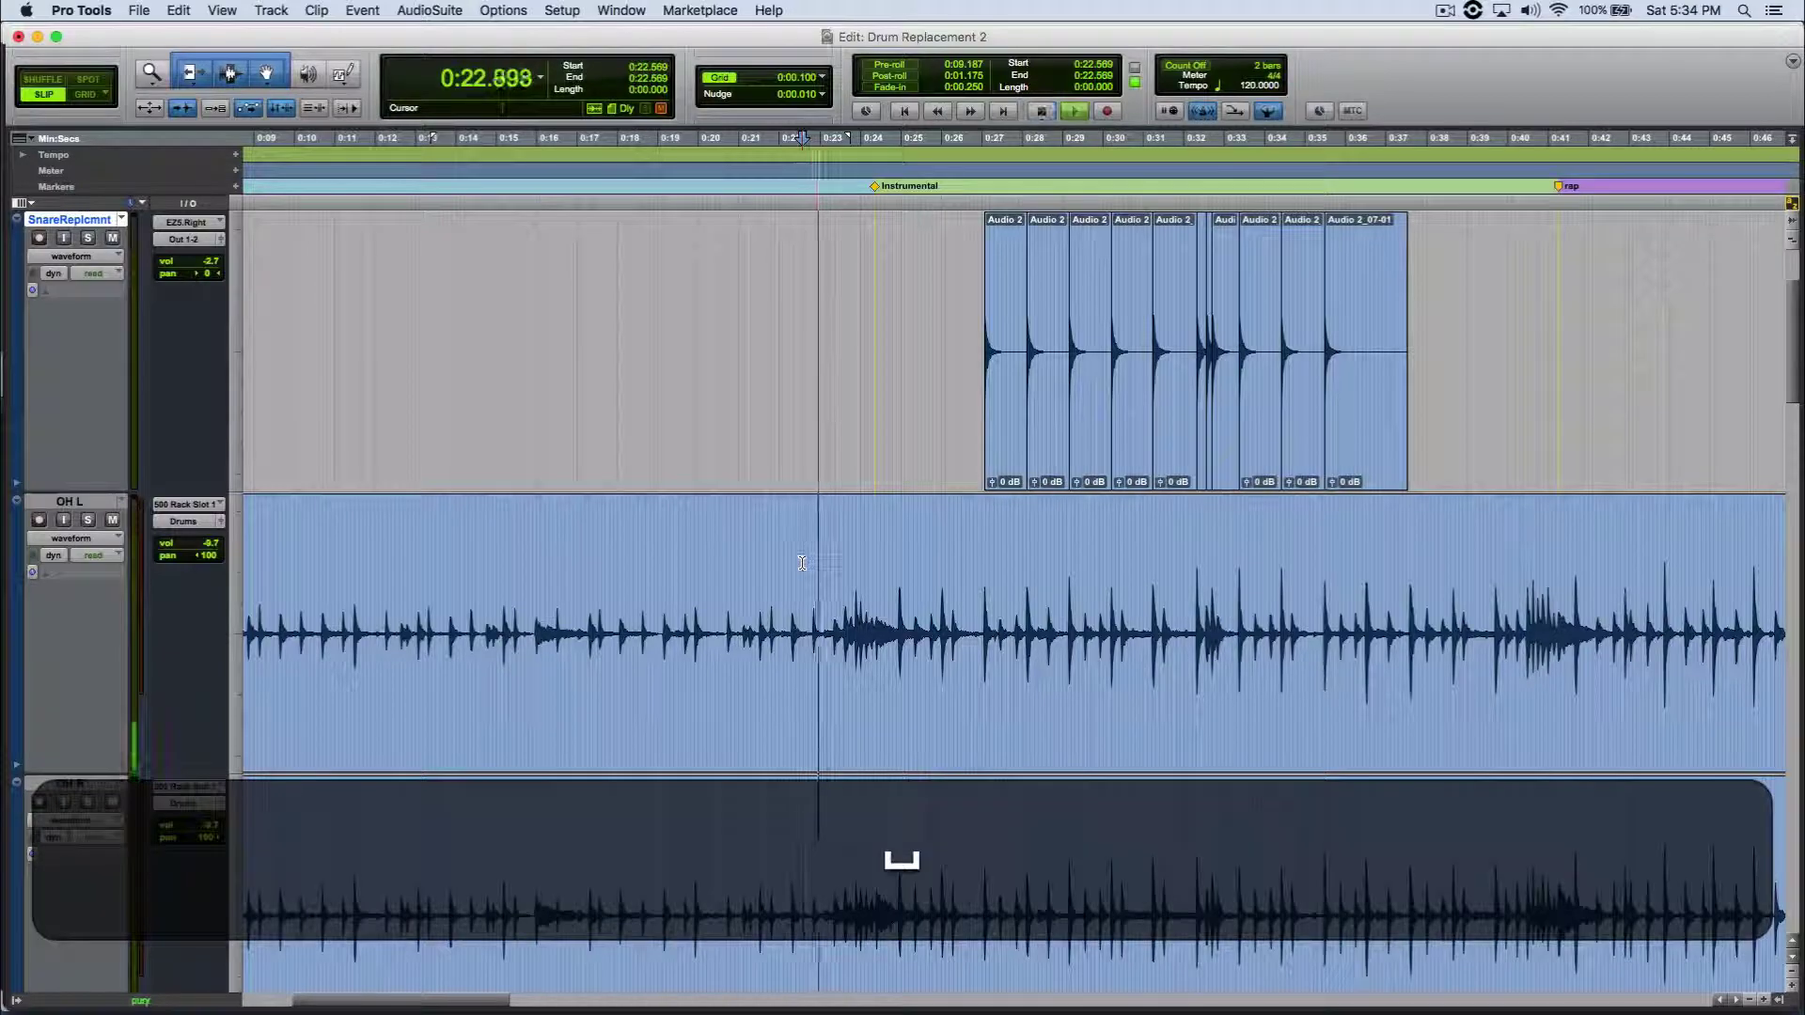
{"action": "key", "text": "space"}
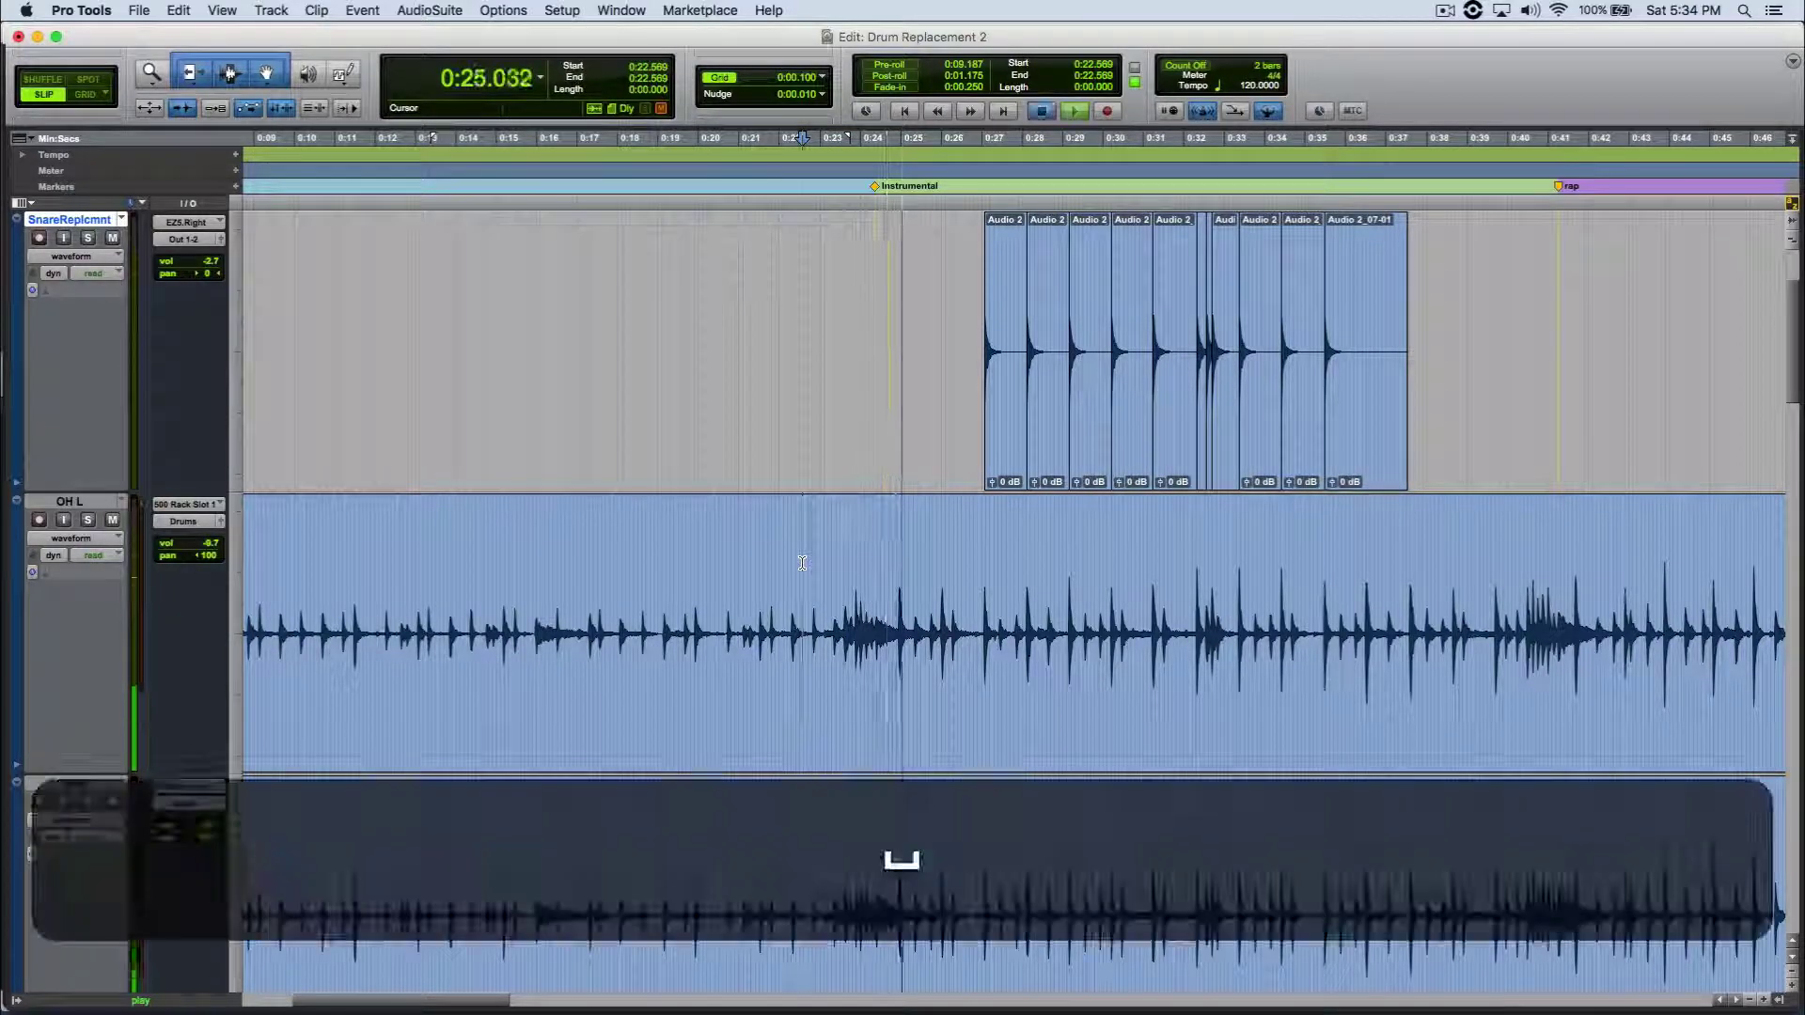
{"action": "key", "text": "t"}
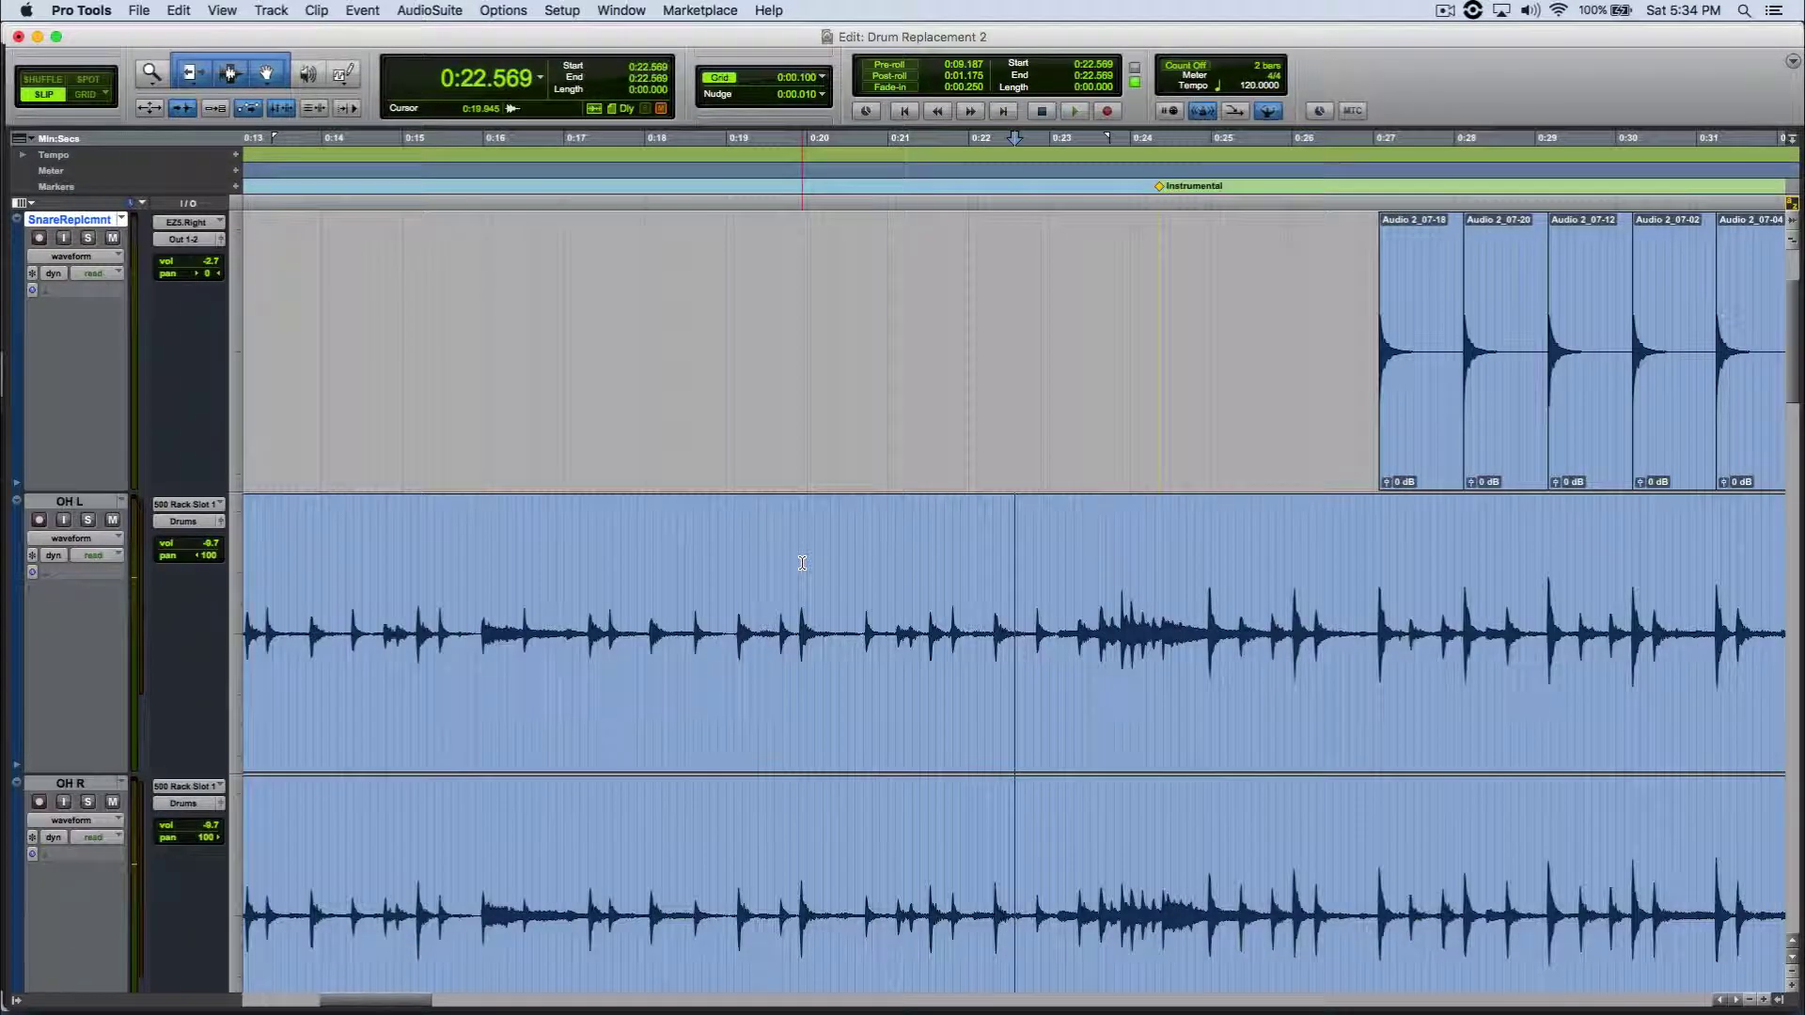
{"action": "key", "text": "space"}
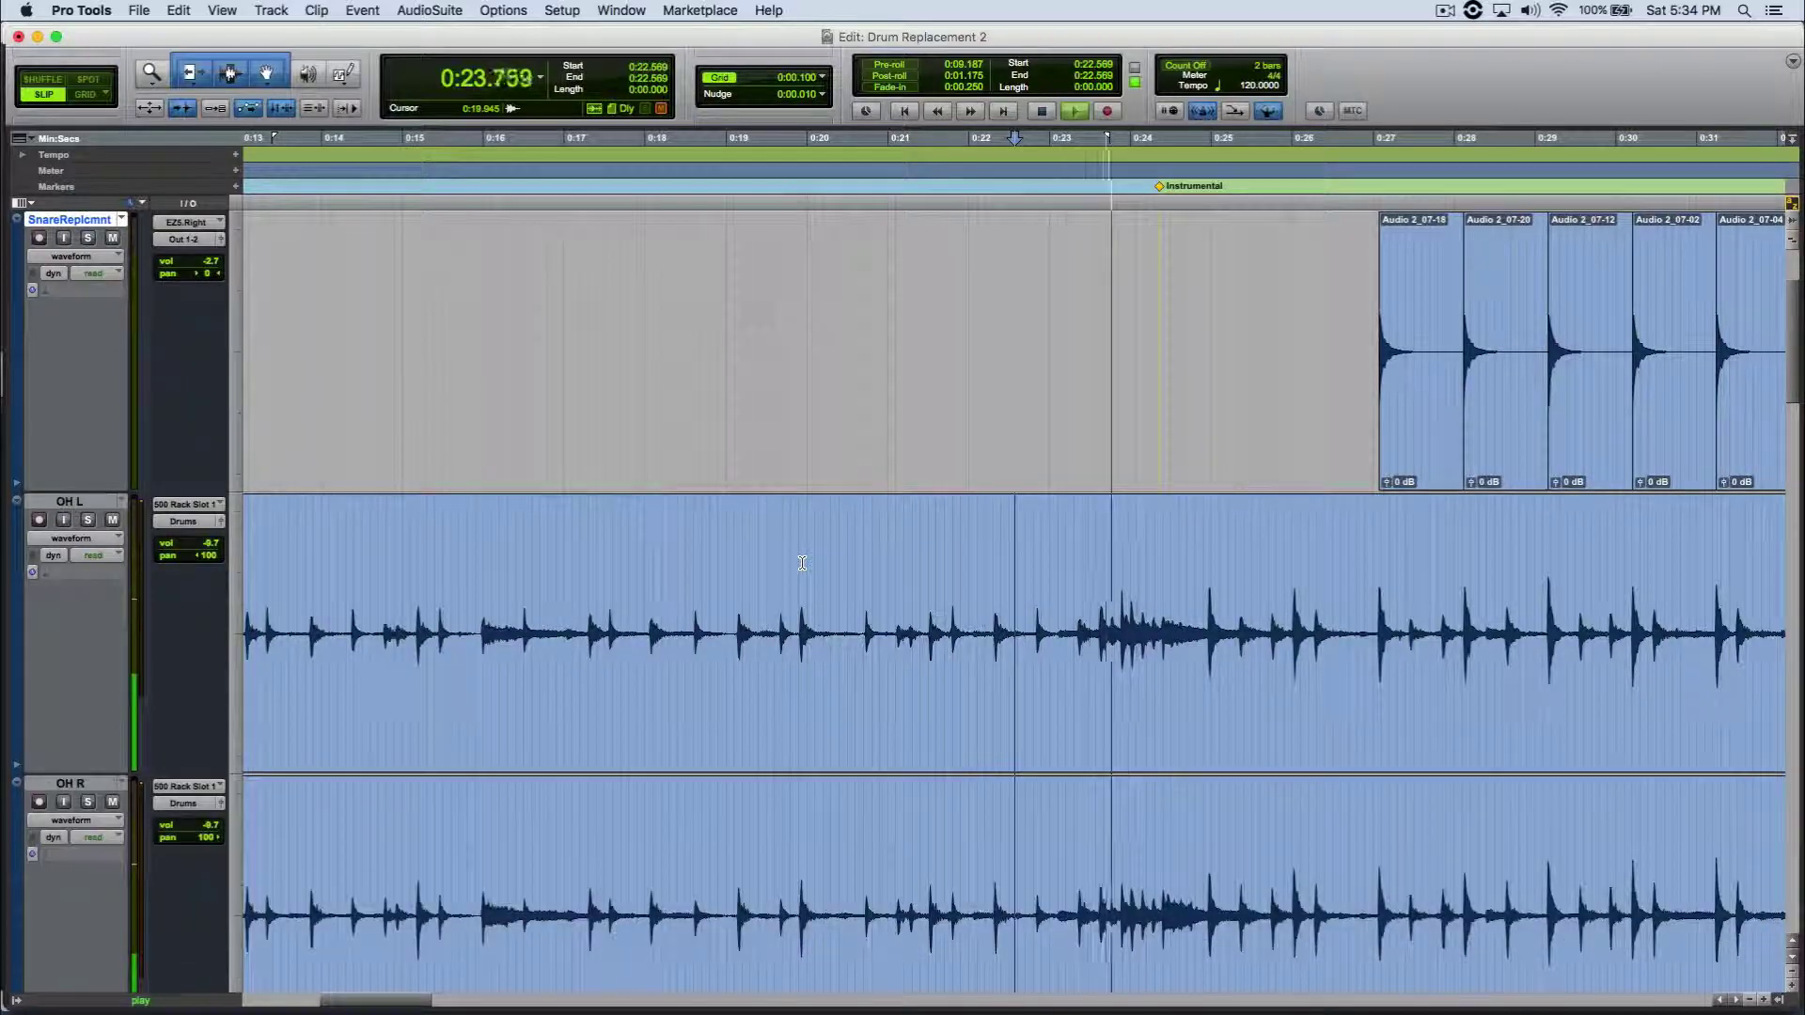
{"action": "key", "text": "space"}
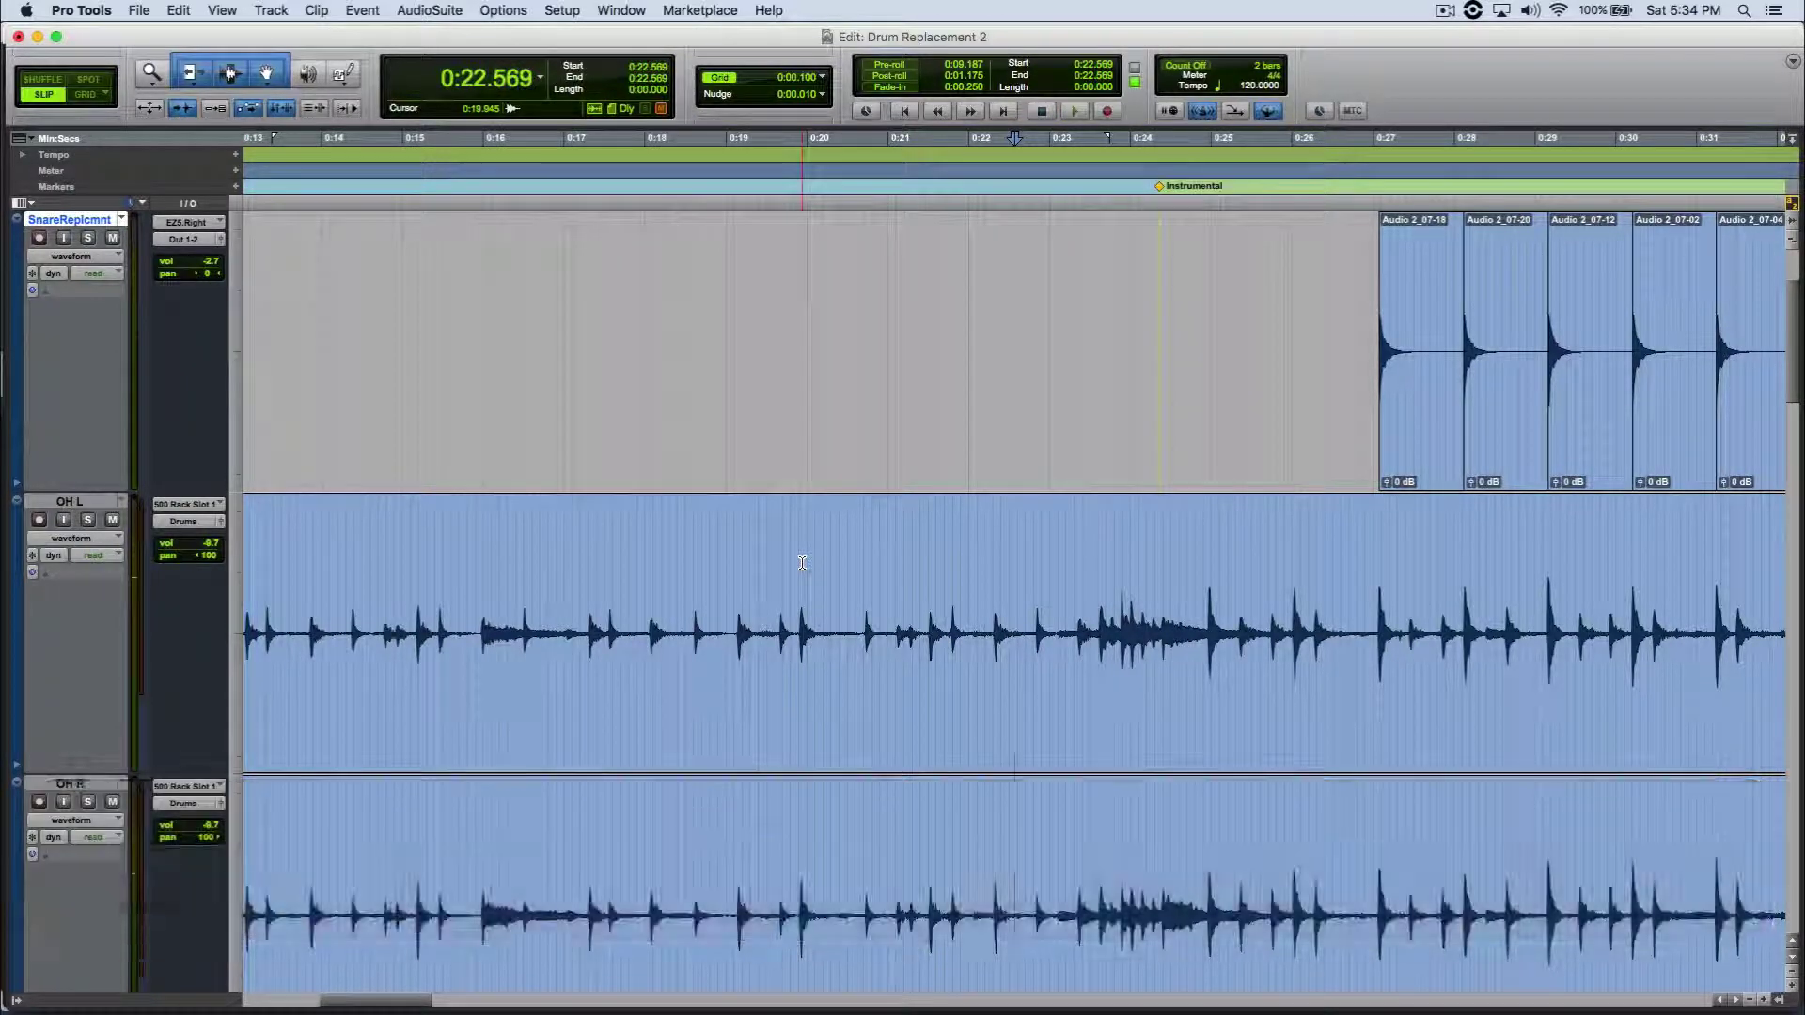
{"action": "key", "text": "t"}
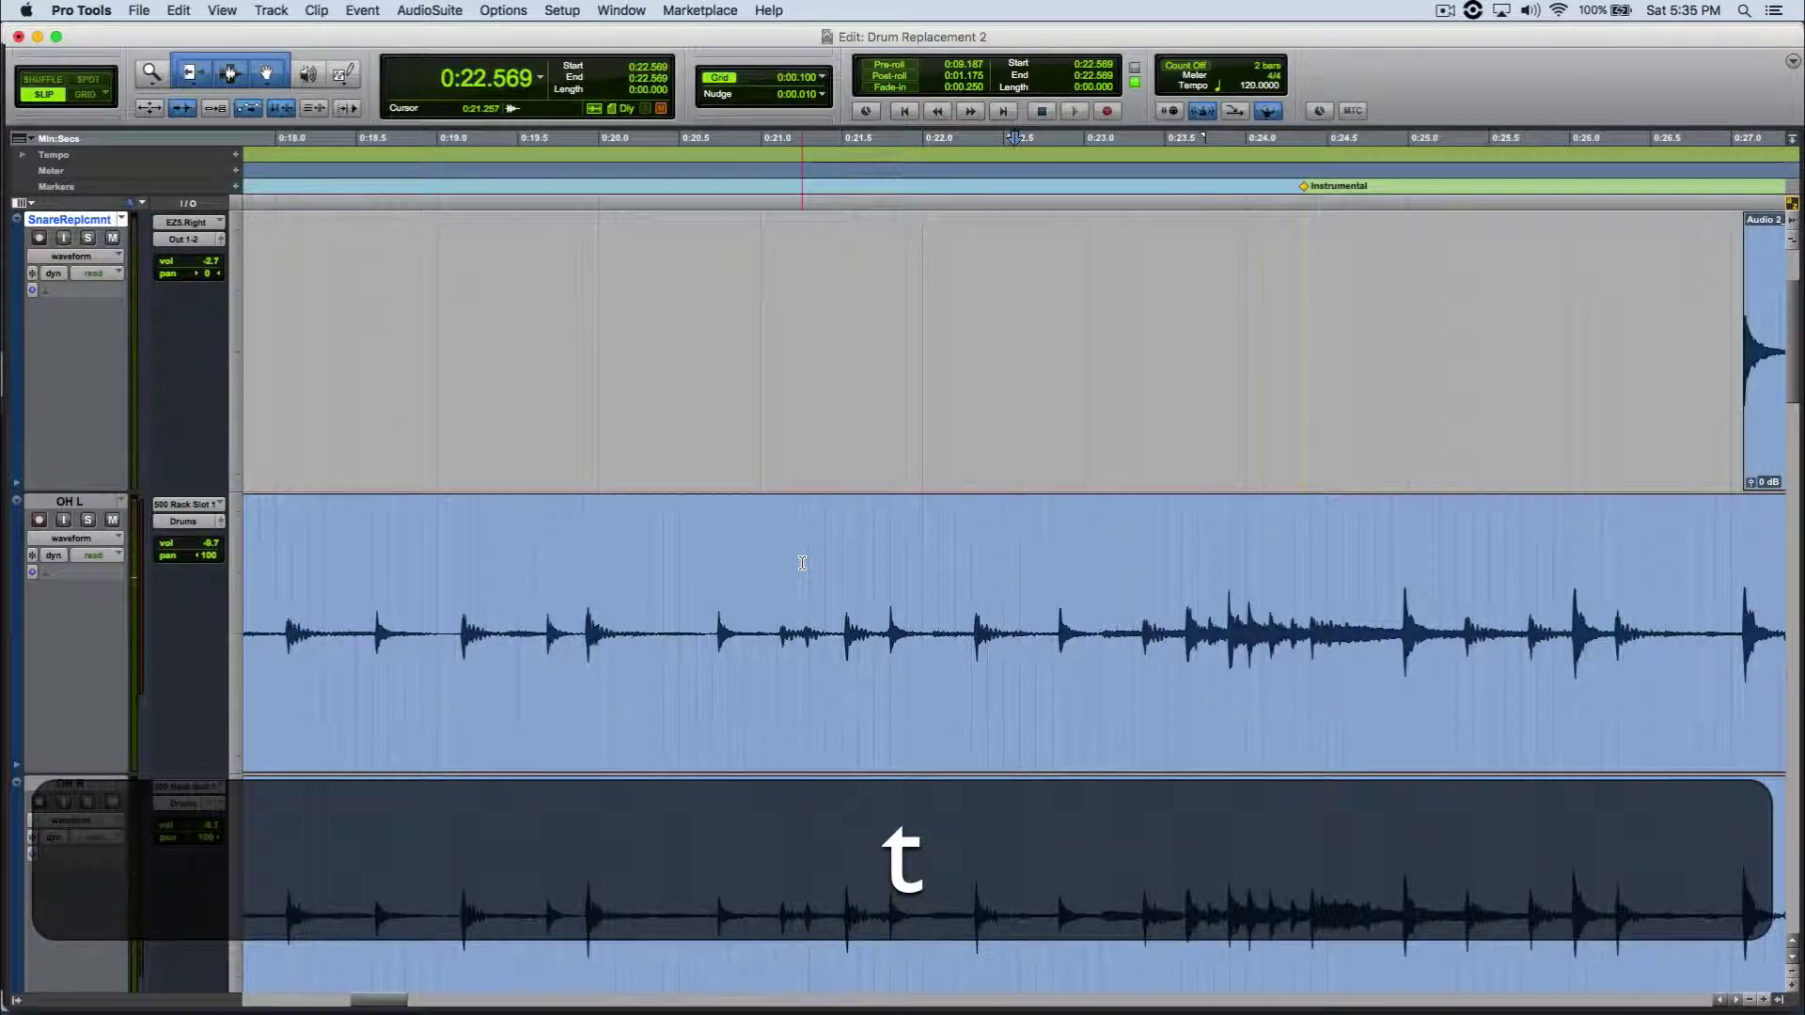
{"action": "key", "text": "space"}
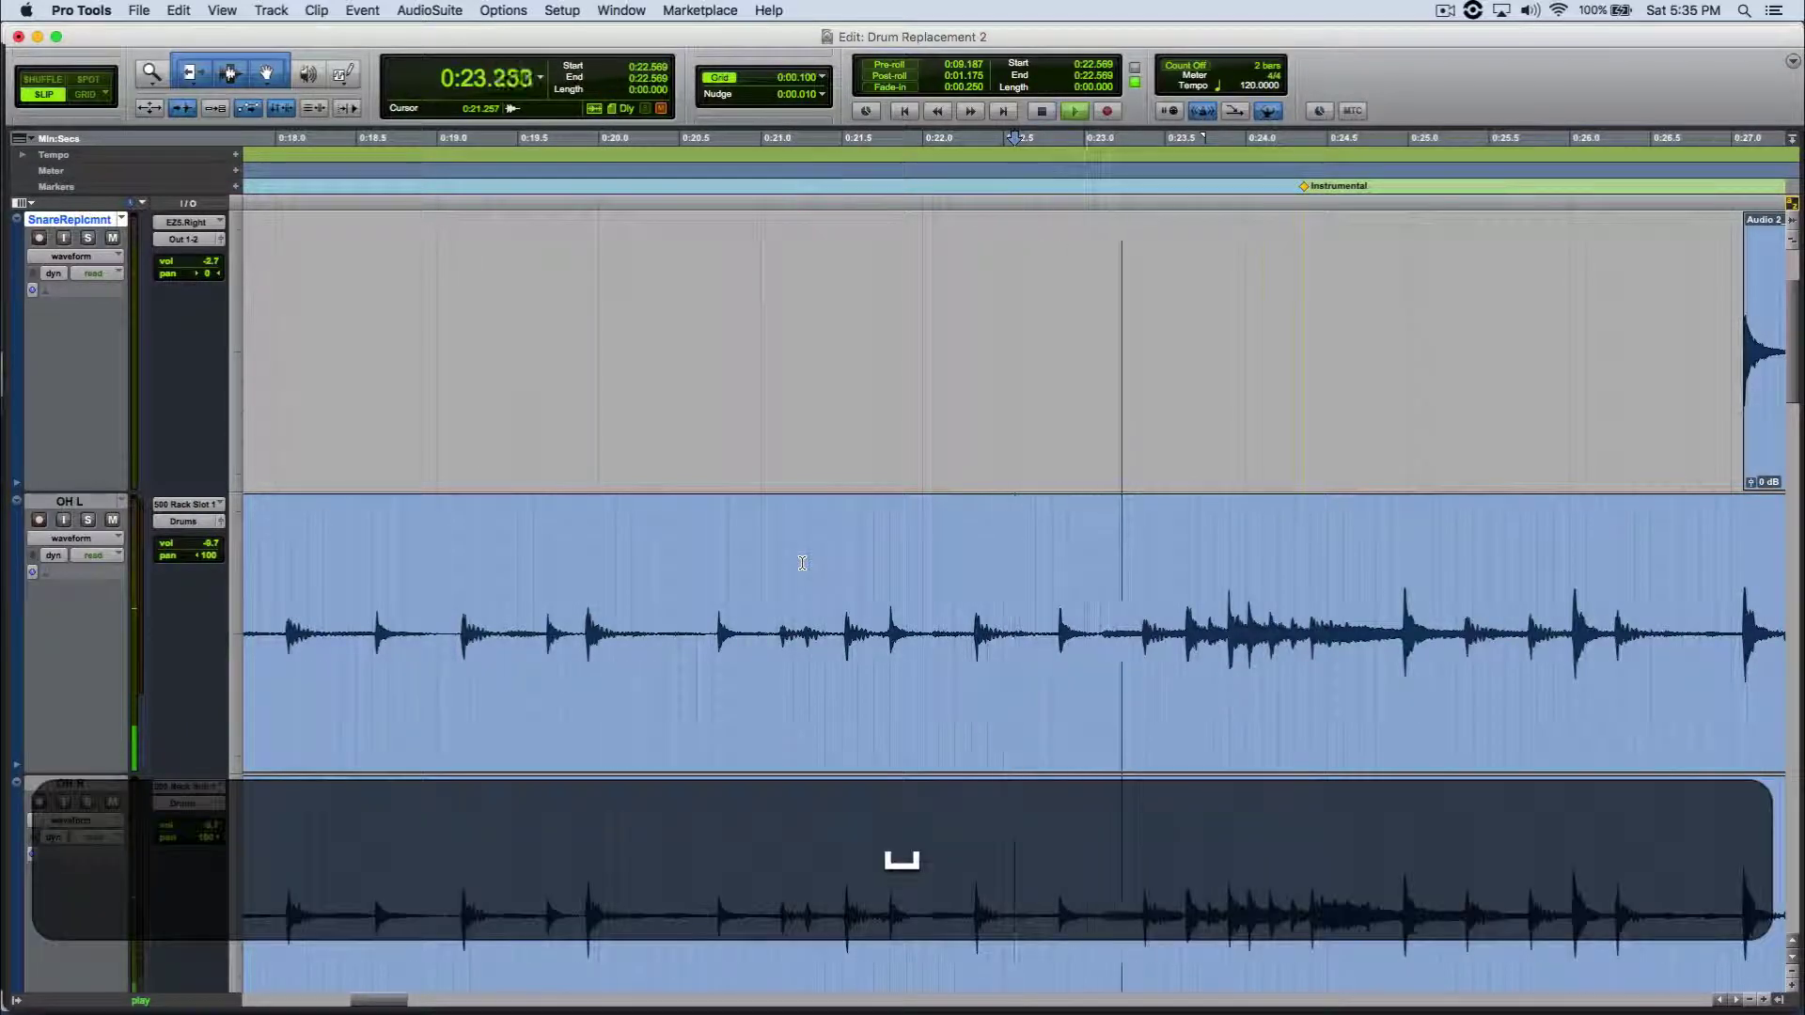
{"action": "key", "text": "space"}
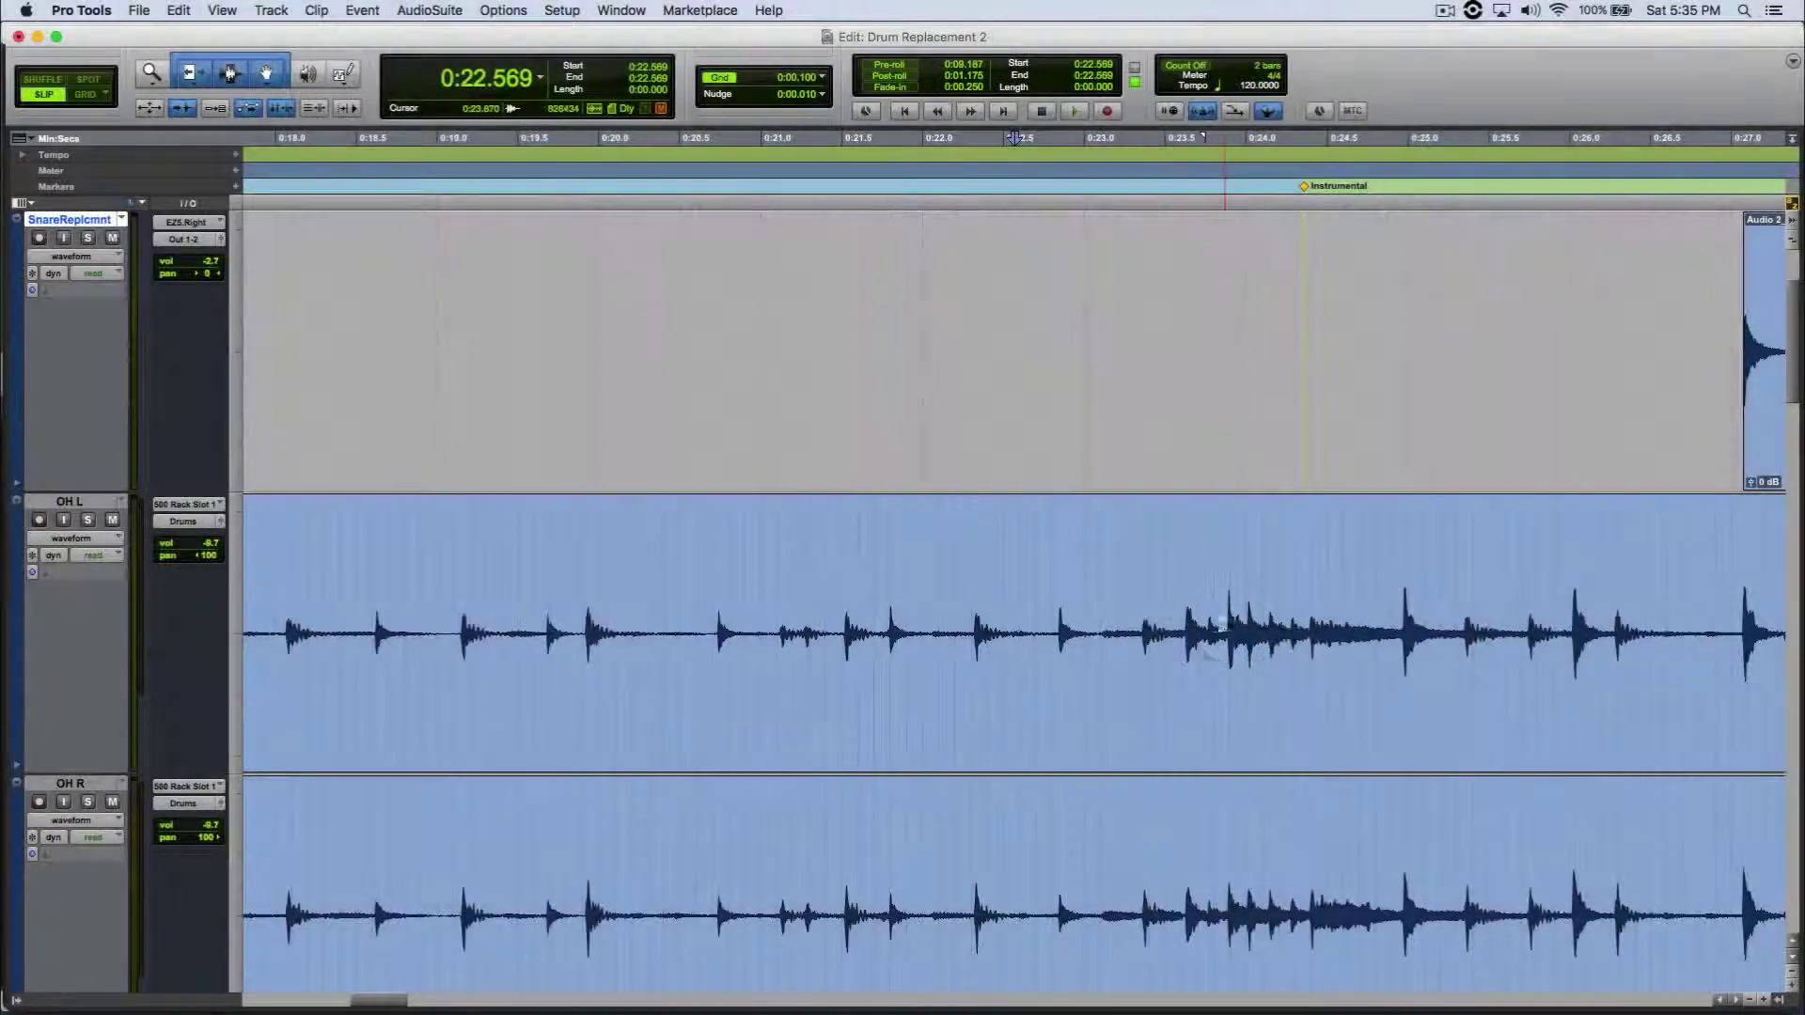
{"action": "key", "text": "space"}
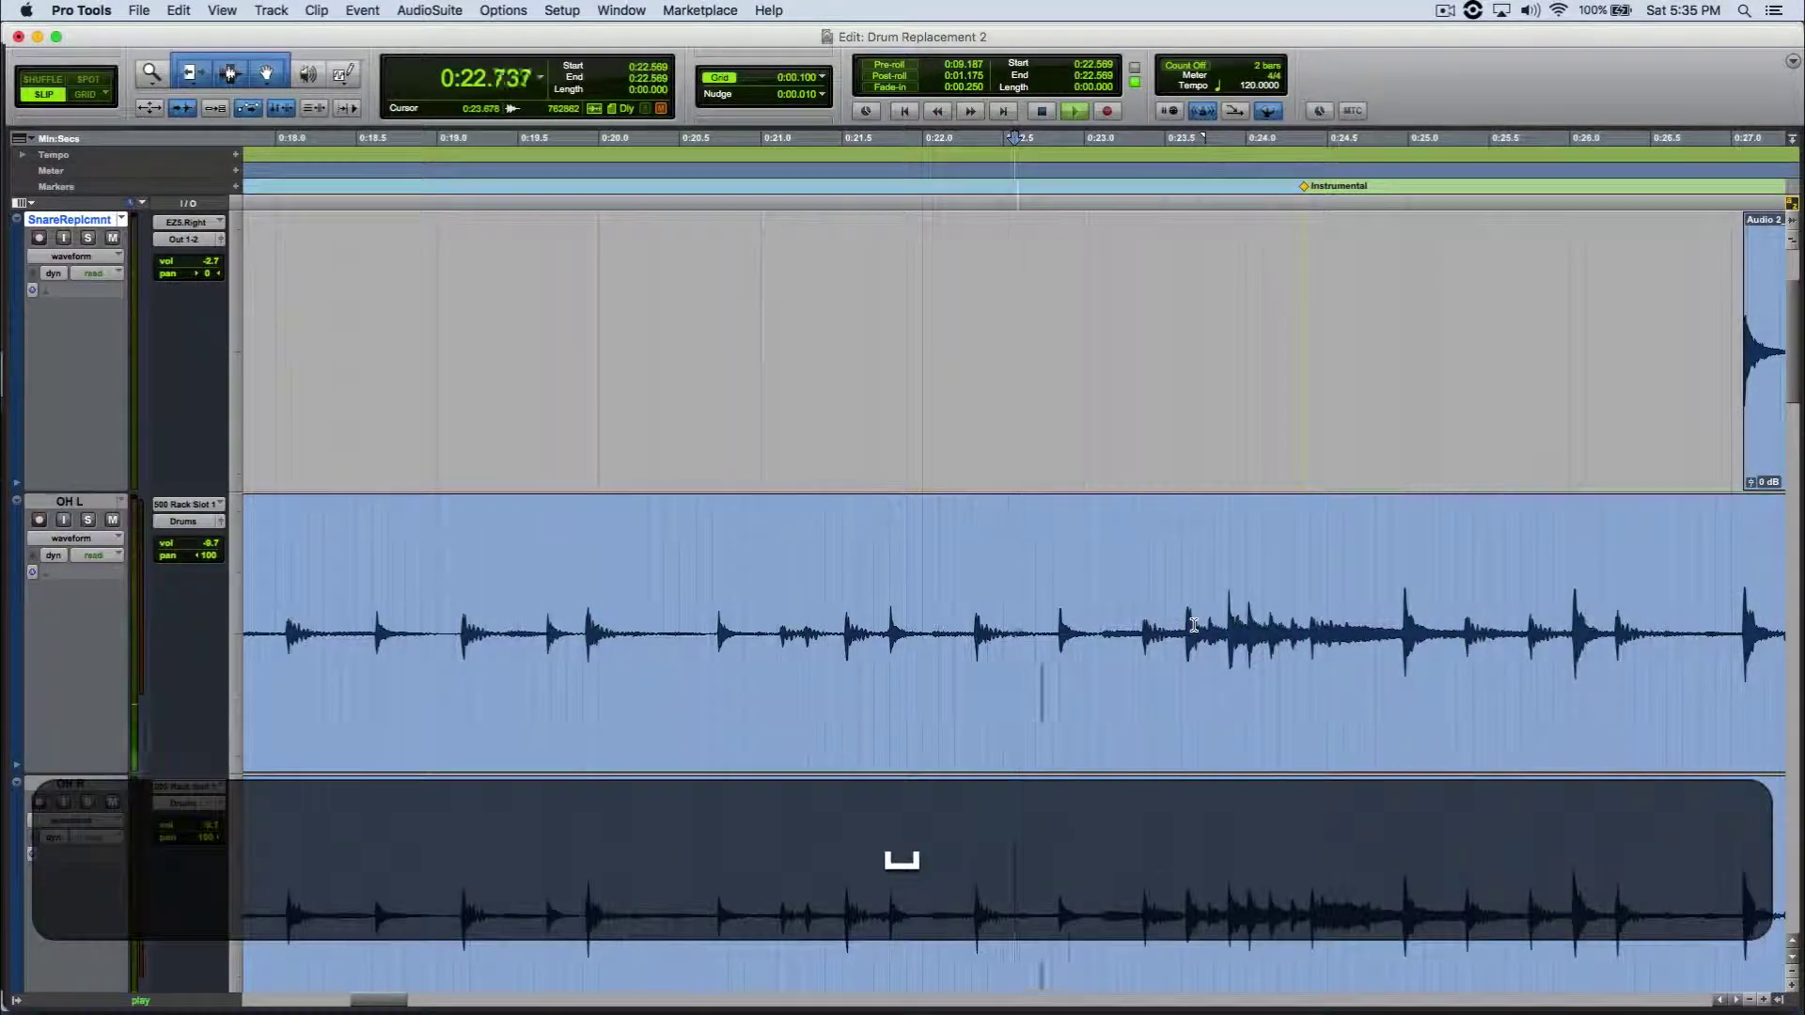
{"action": "key", "text": "space"}
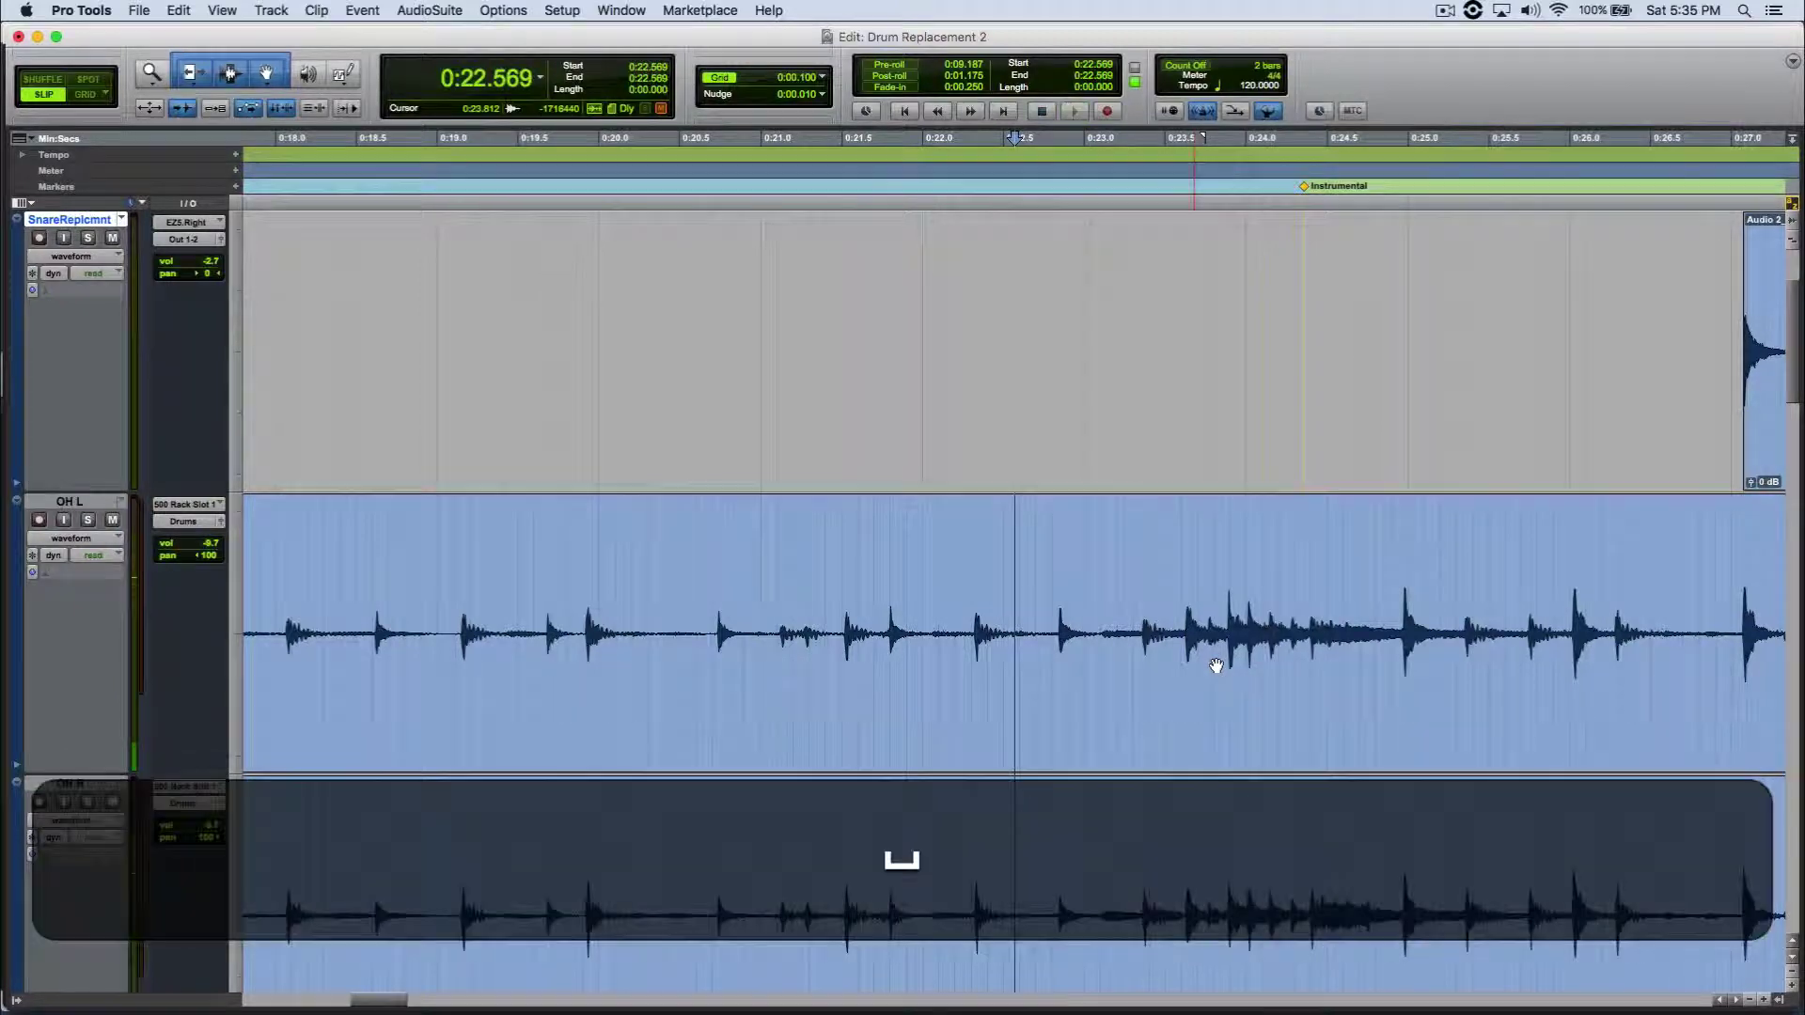
- Play the drum fill from 0:22.569 at half speed to pick out its individual snare hits
{"action": "right_click", "coordinate": [1073, 114]}
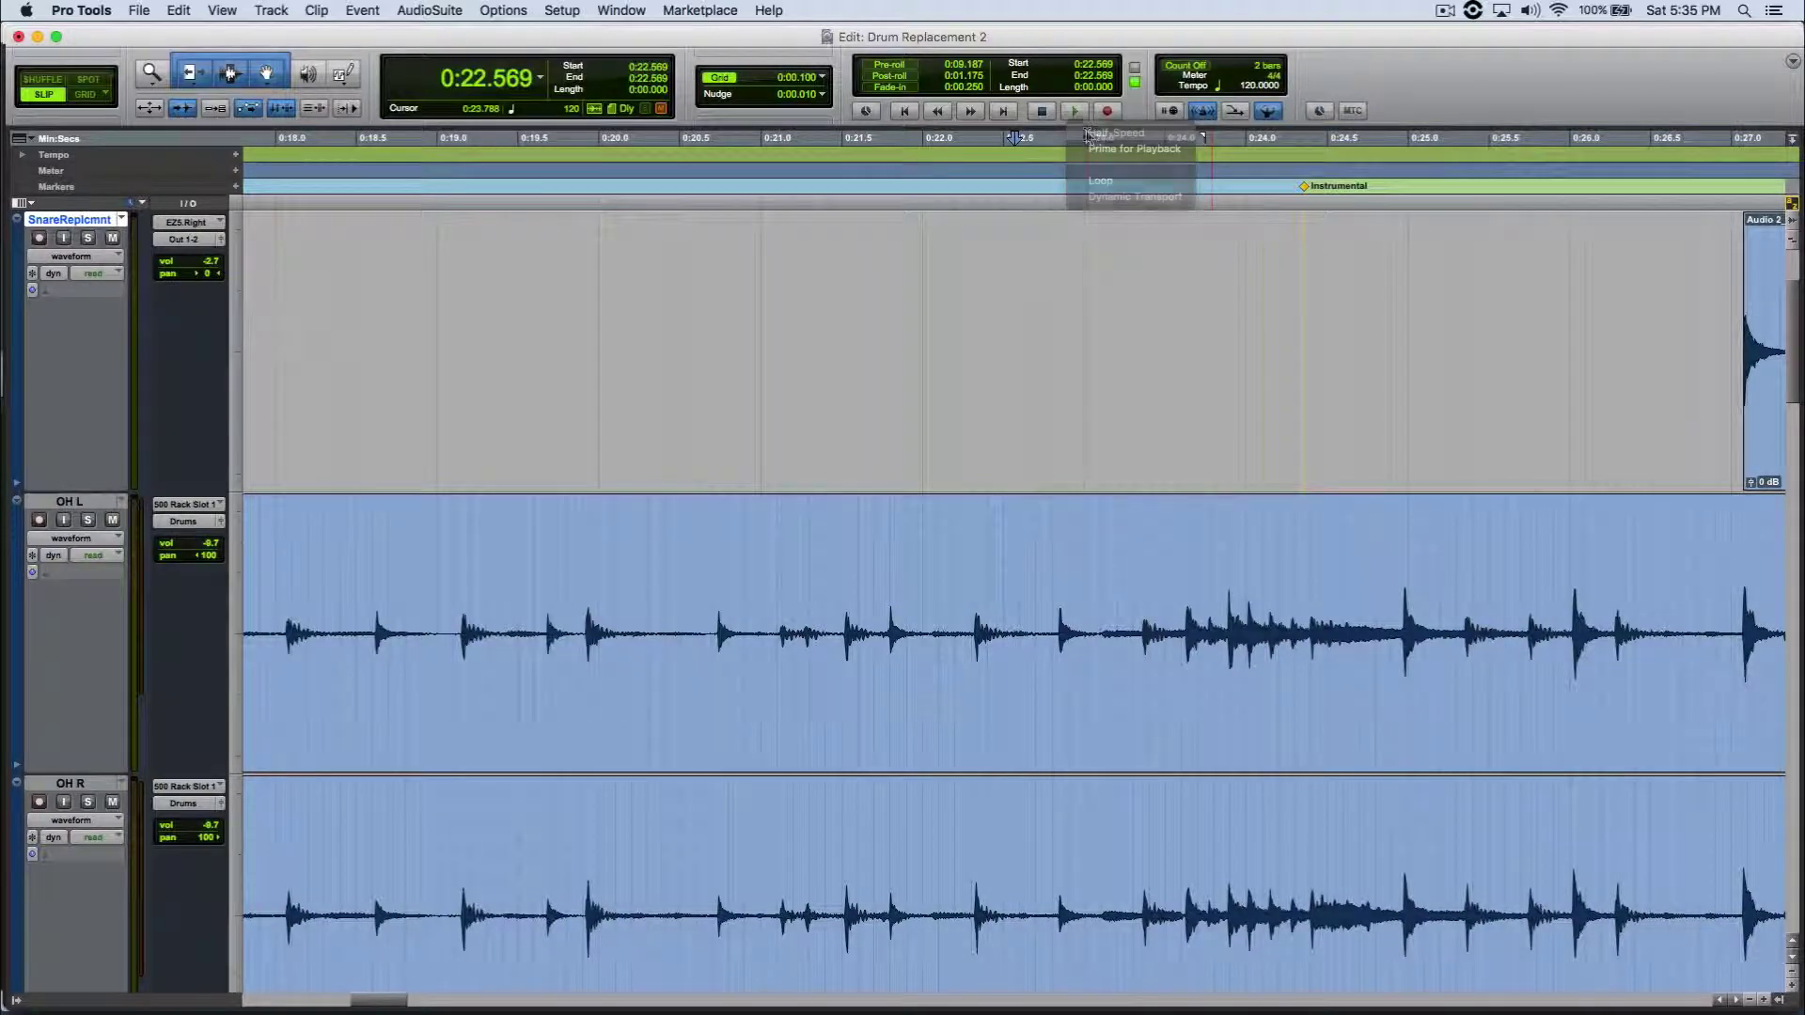
{"action": "left_click", "coordinate": [1088, 134]}
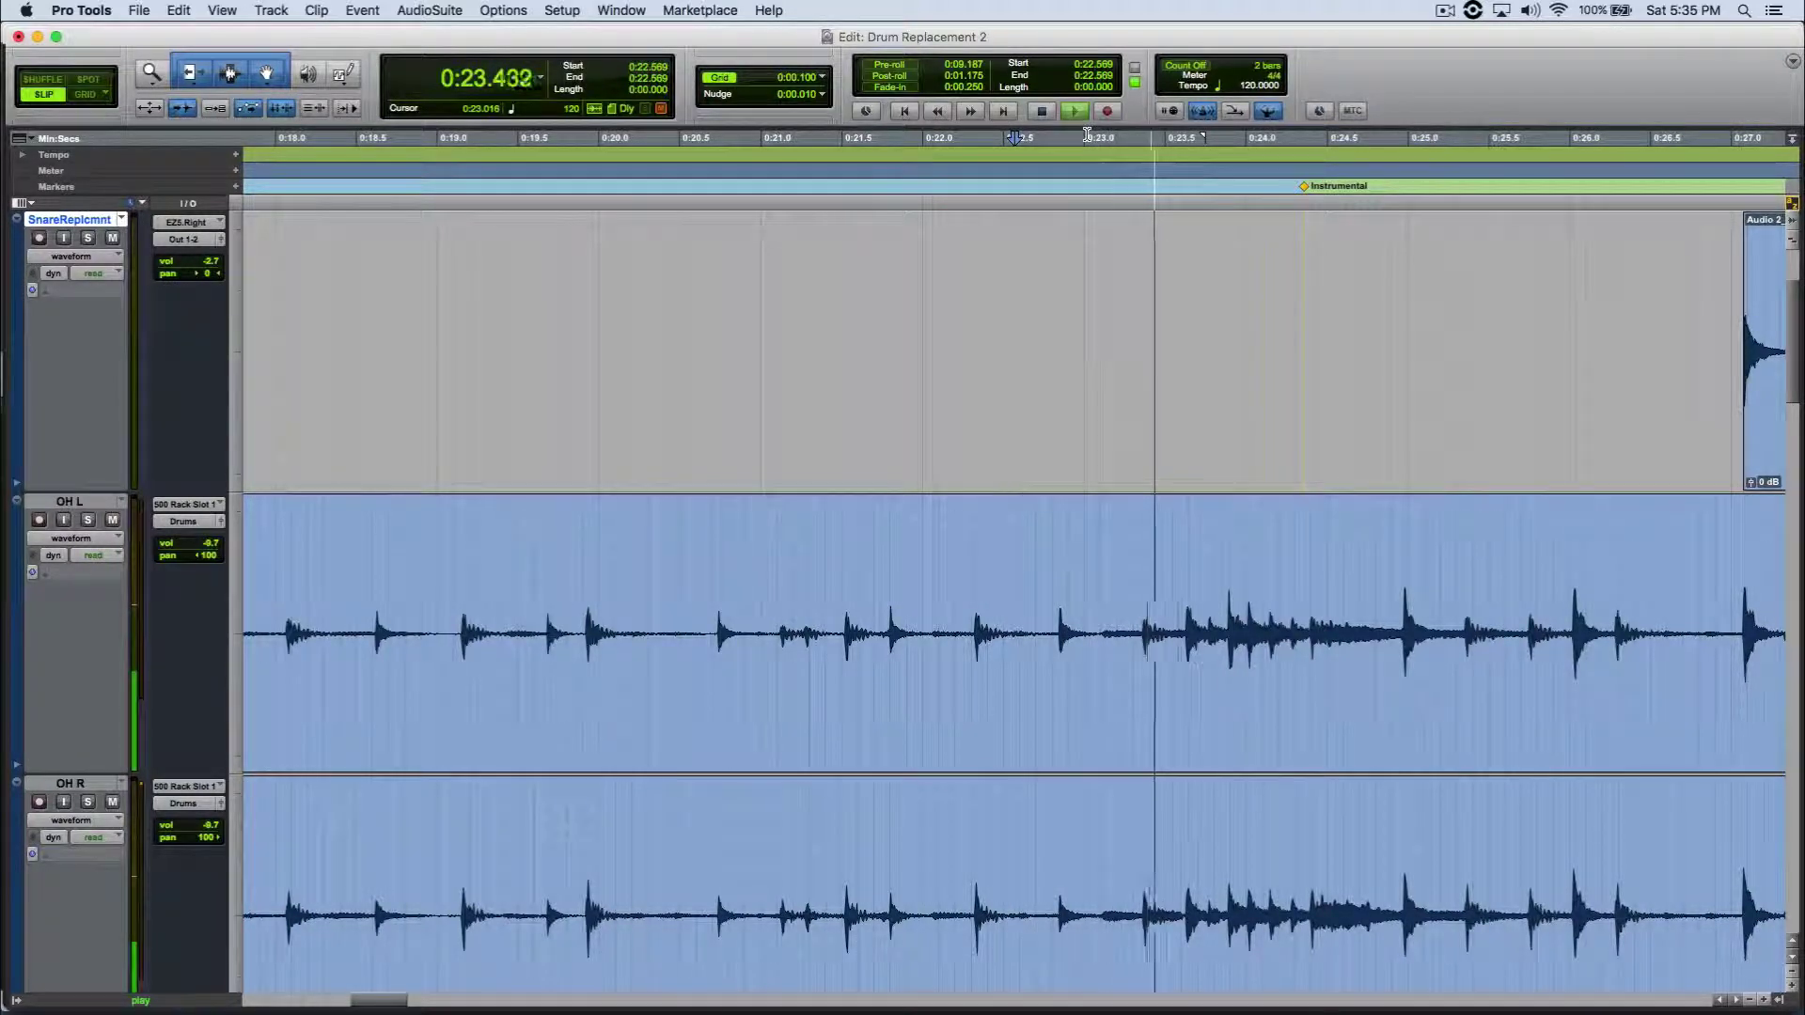
{"action": "key", "text": "space"}
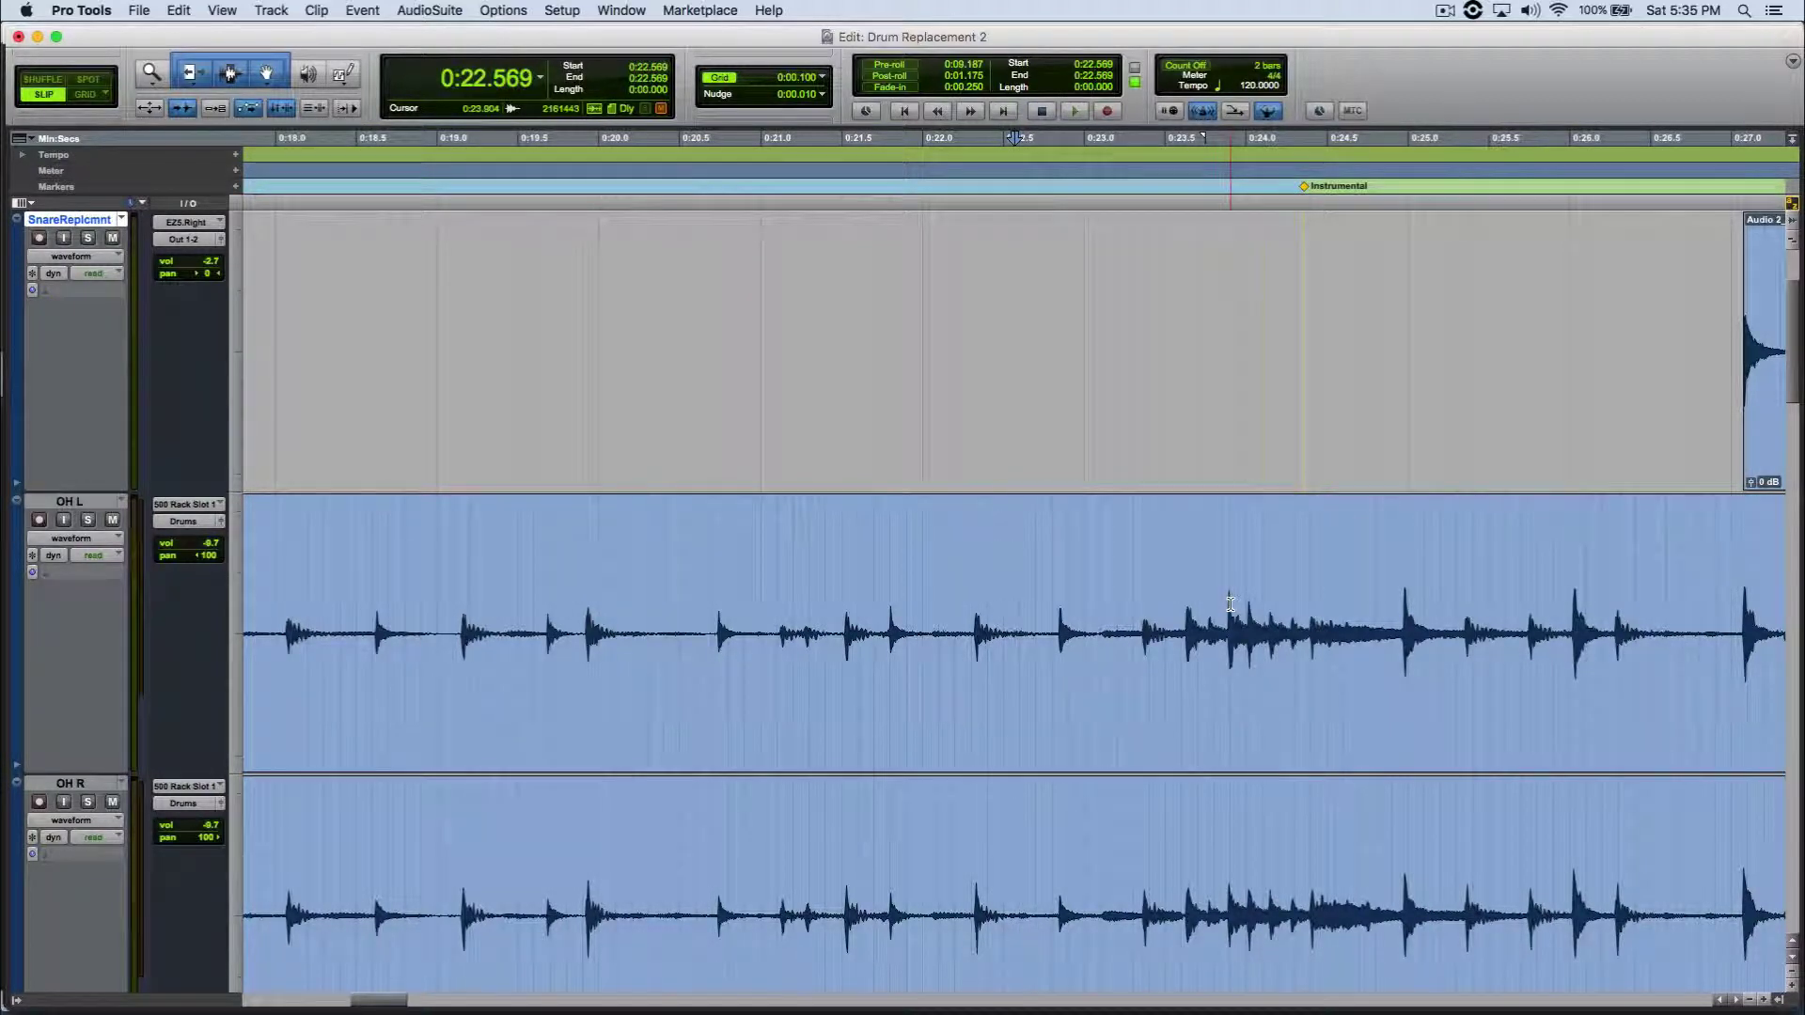
- Advance through the overhead transients to the fill hit at 0:23.892
{"action": "key", "text": "Tab"}
{"action": "key", "text": "Tab"}
{"action": "key", "text": "Tab"}
{"action": "key", "text": "Tab"}
{"action": "key", "text": "Tab"}
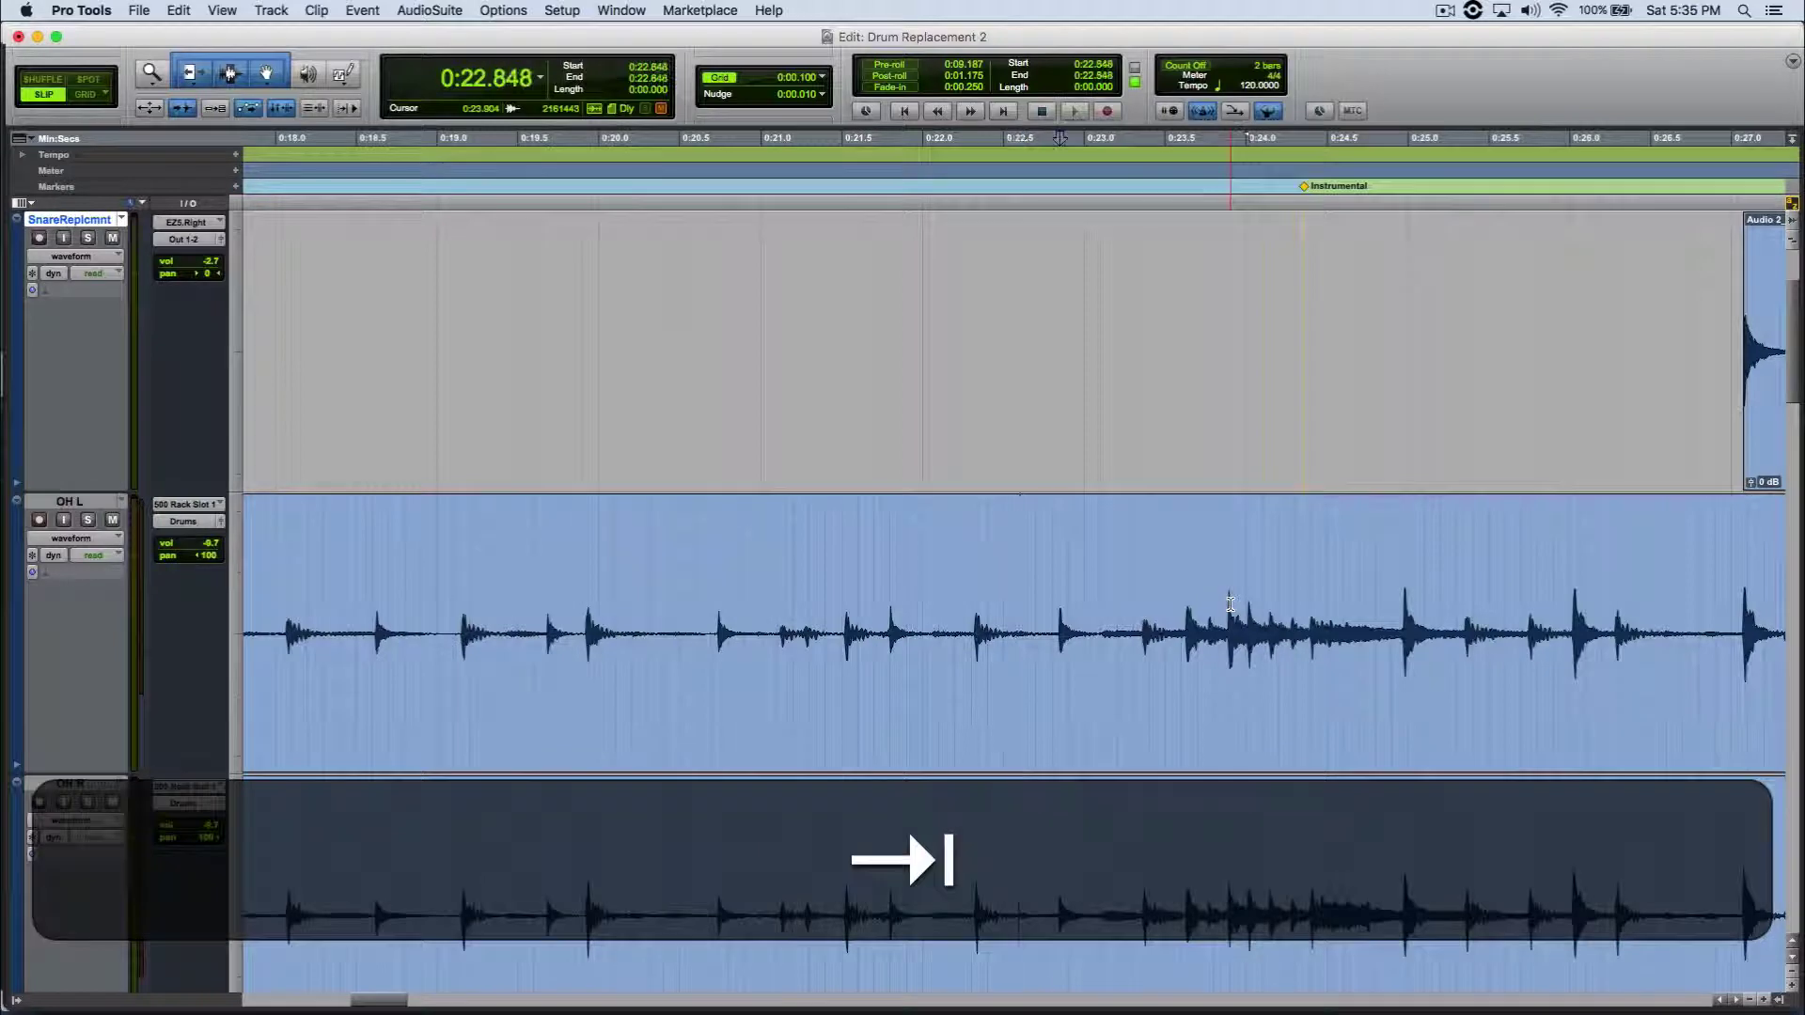
{"action": "key", "text": "Tab"}
{"action": "key", "text": "Tab"}
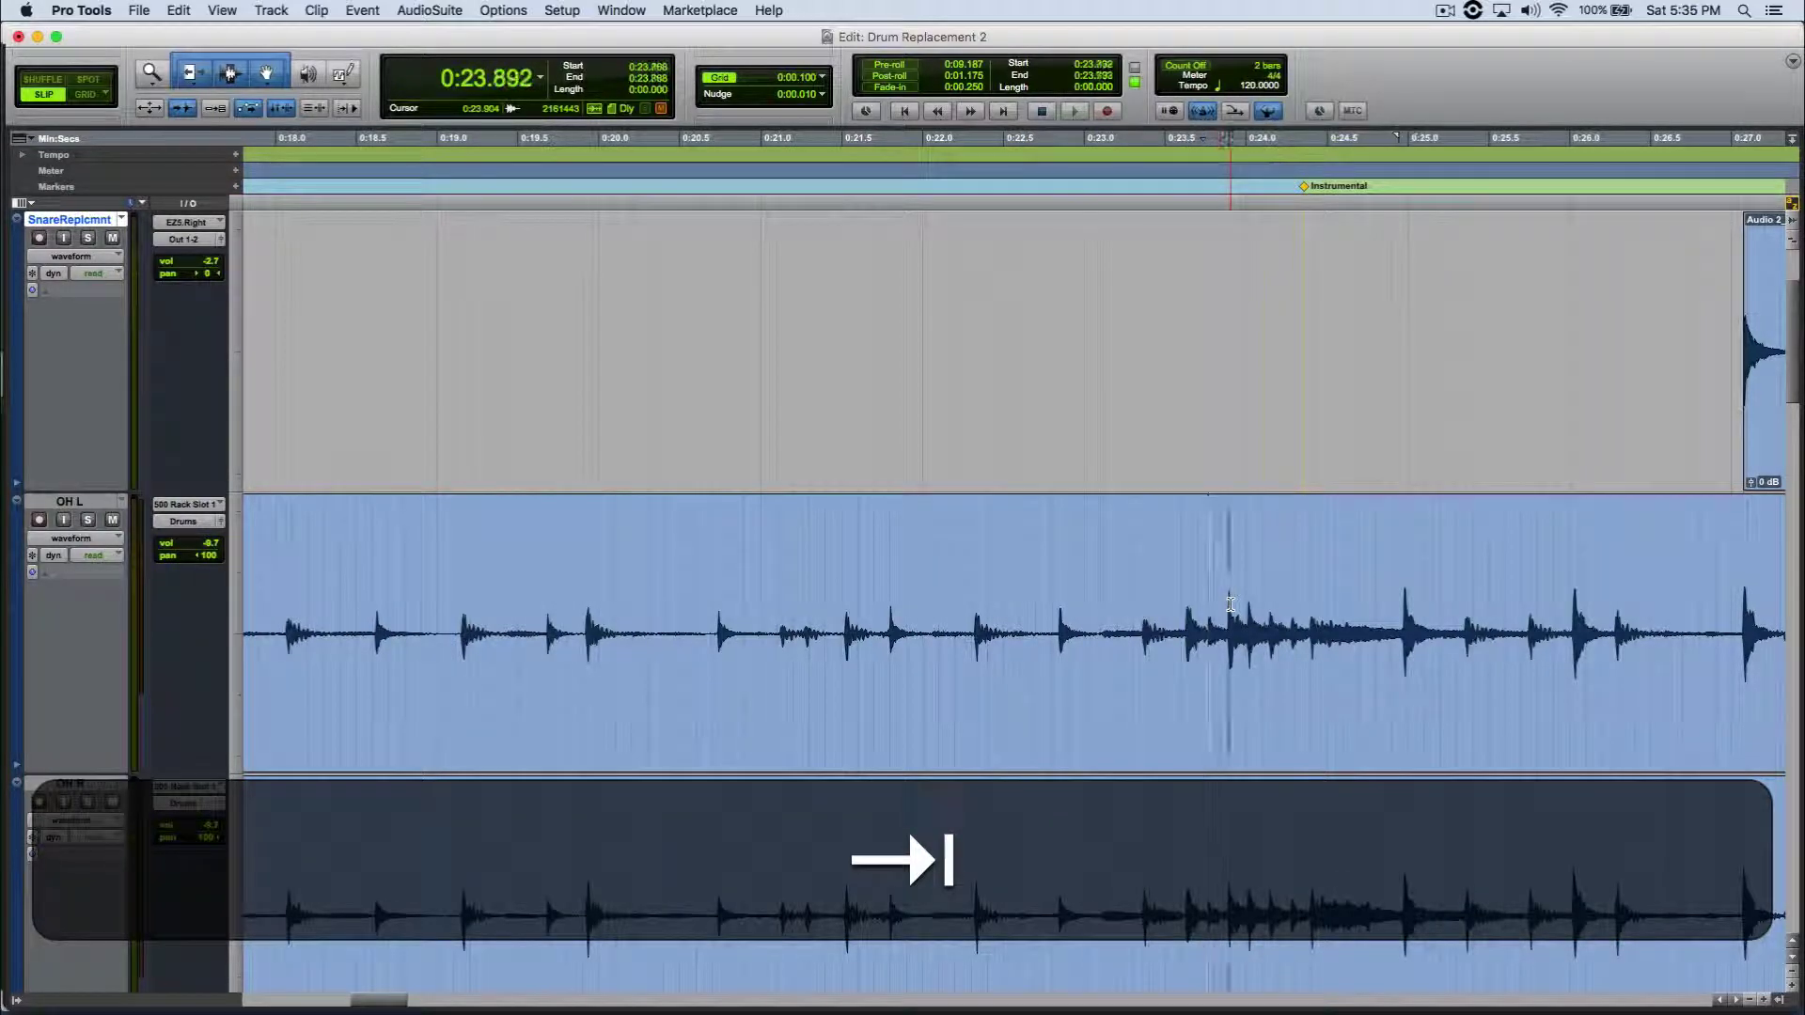